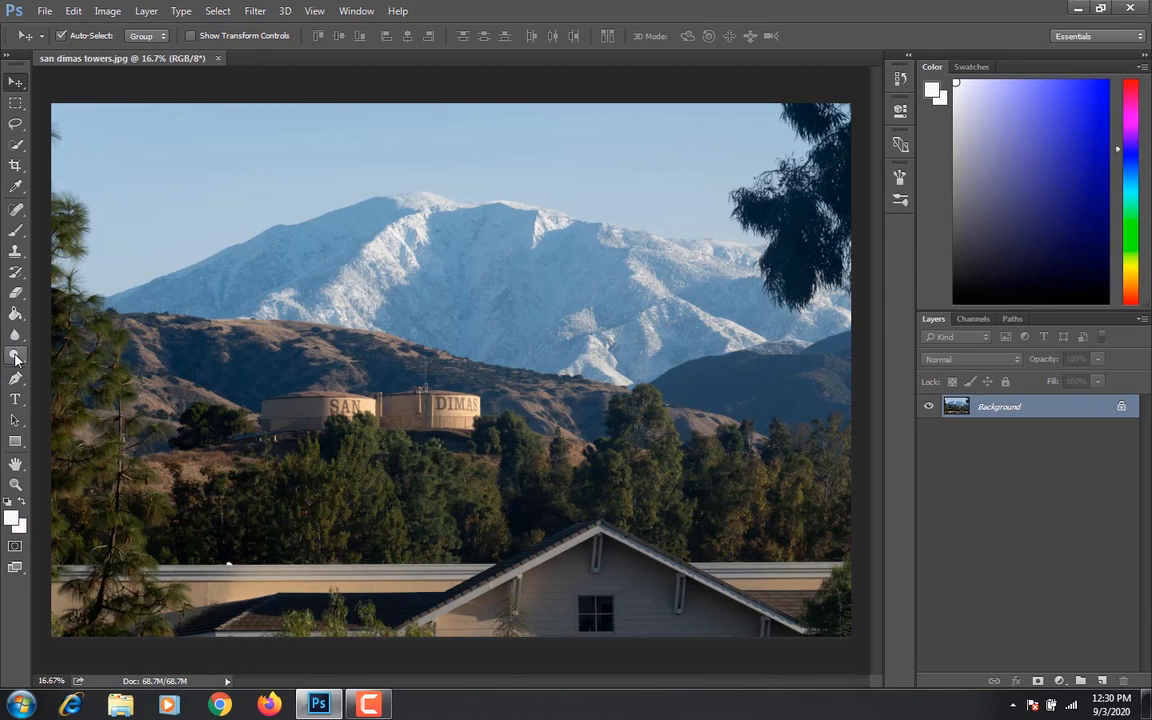
{"action": "left_click", "coordinate": [15, 356]}
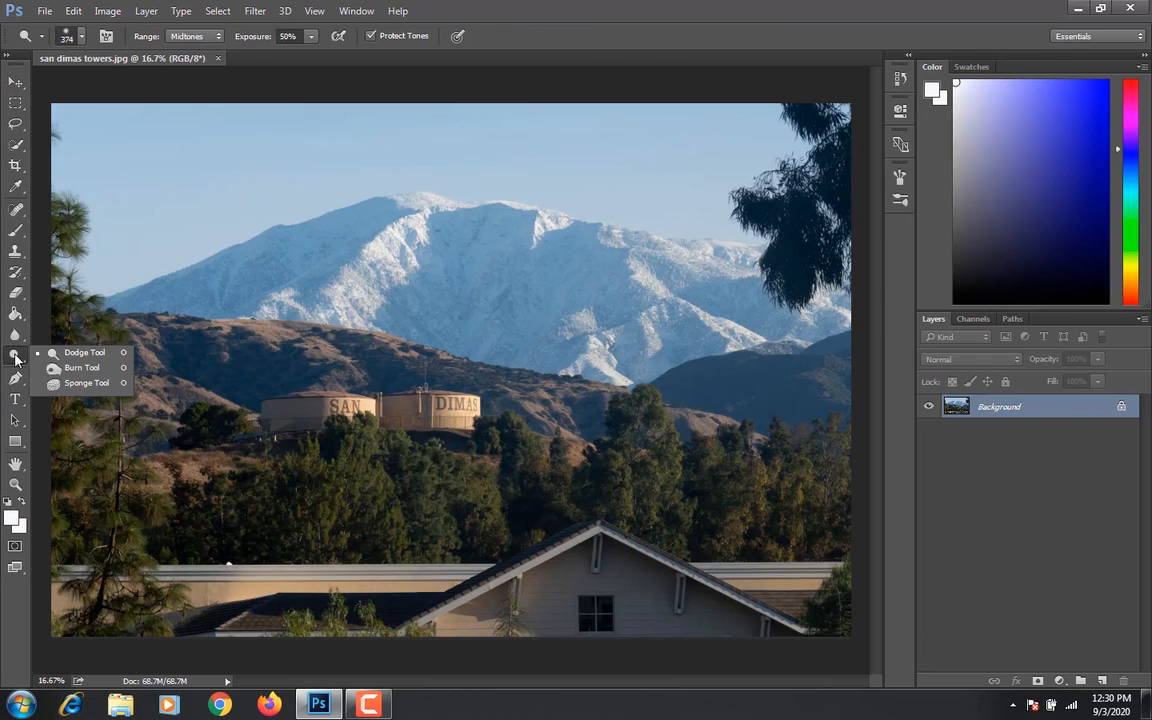
{"action": "left_click", "coordinate": [22, 72]}
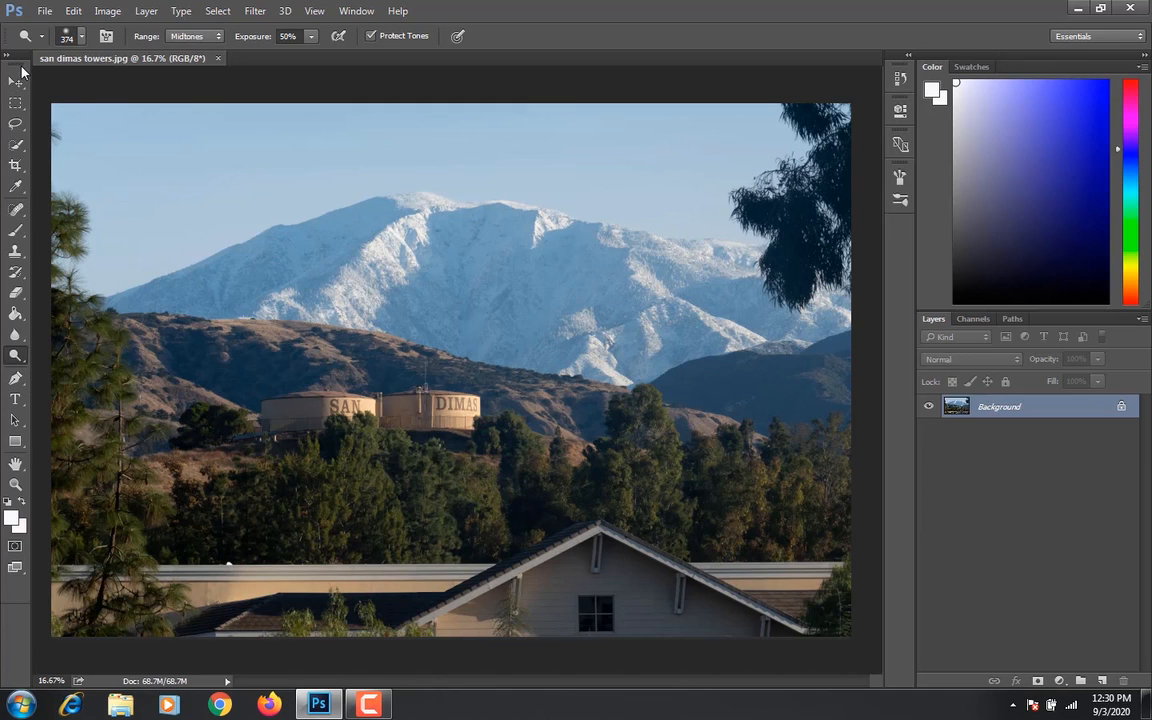
{"action": "left_click", "coordinate": [20, 82]}
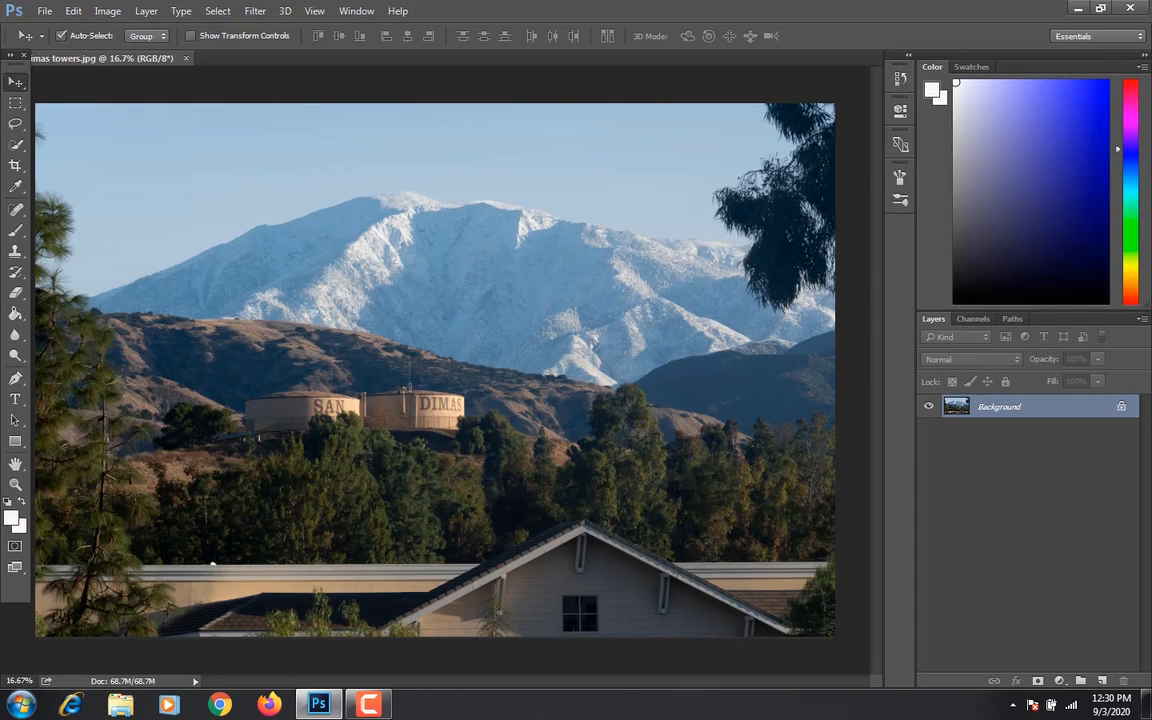
{"action": "left_click", "coordinate": [1060, 681]}
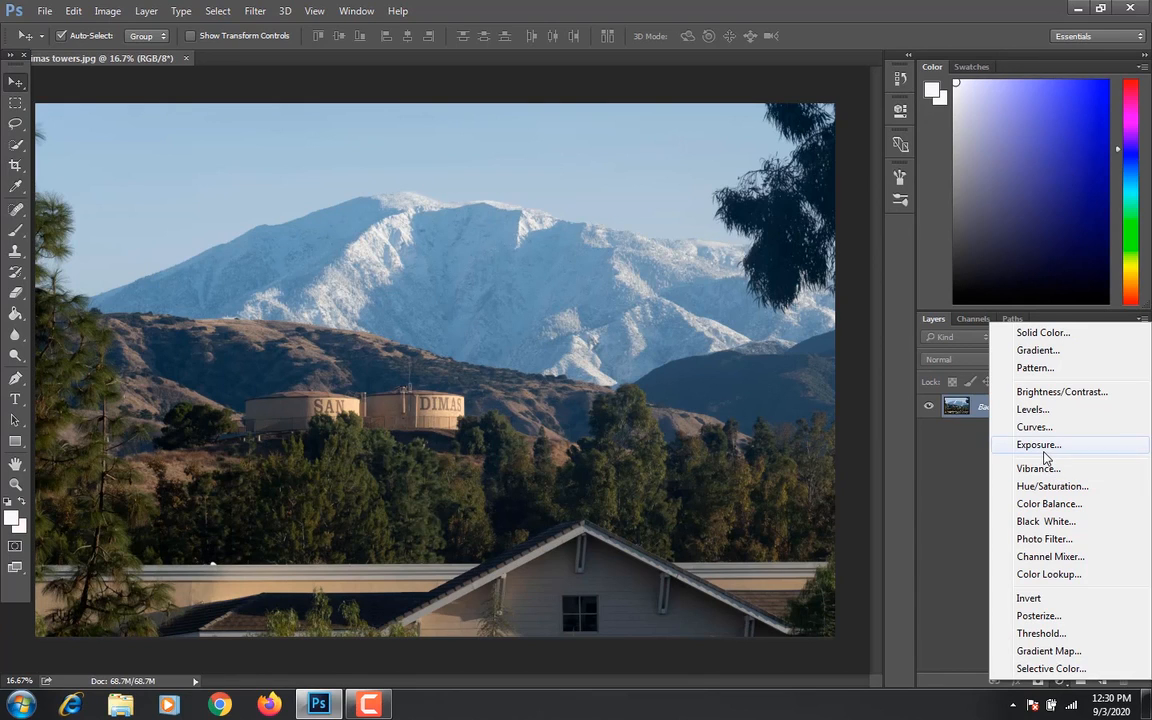
{"action": "left_click", "coordinate": [70, 13]}
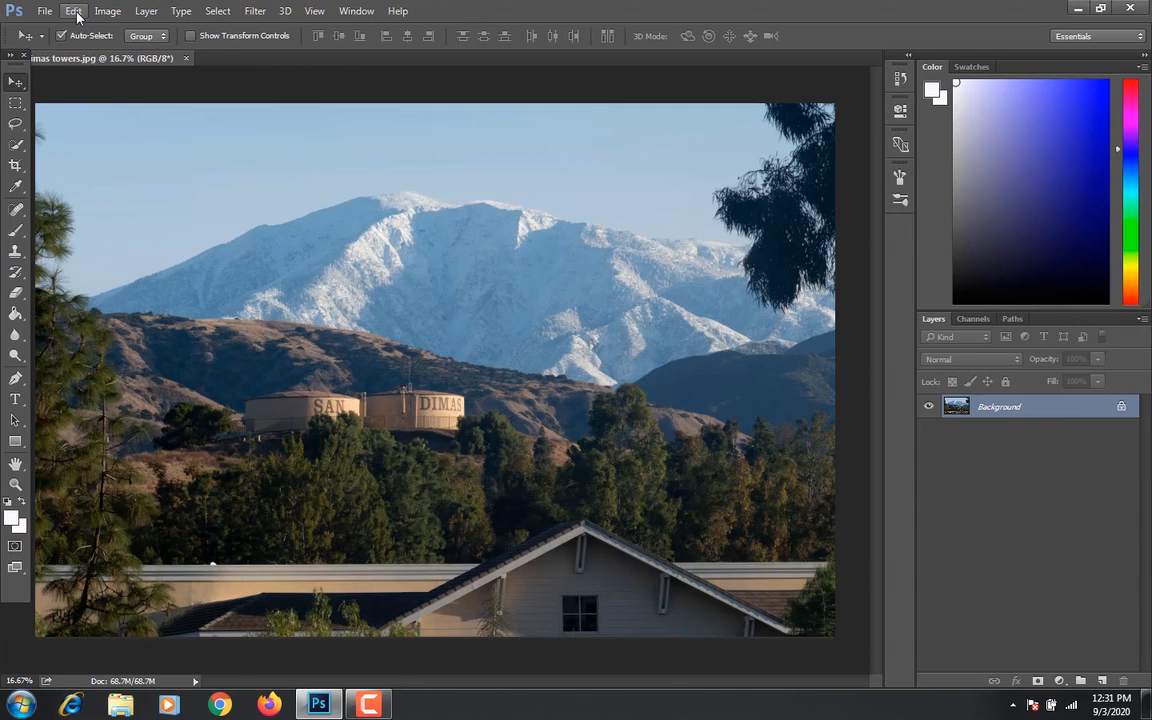
{"action": "left_click", "coordinate": [75, 12]}
{"action": "mouse_move", "coordinate": [103, 12]}
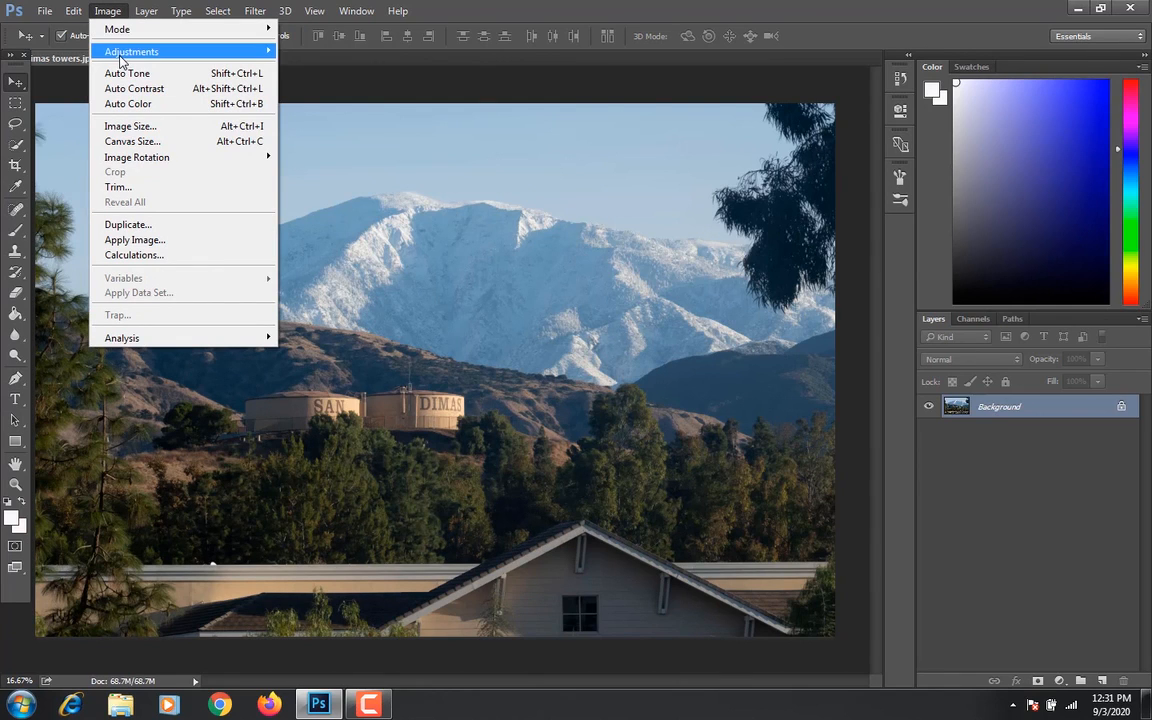
{"action": "mouse_move", "coordinate": [120, 55]}
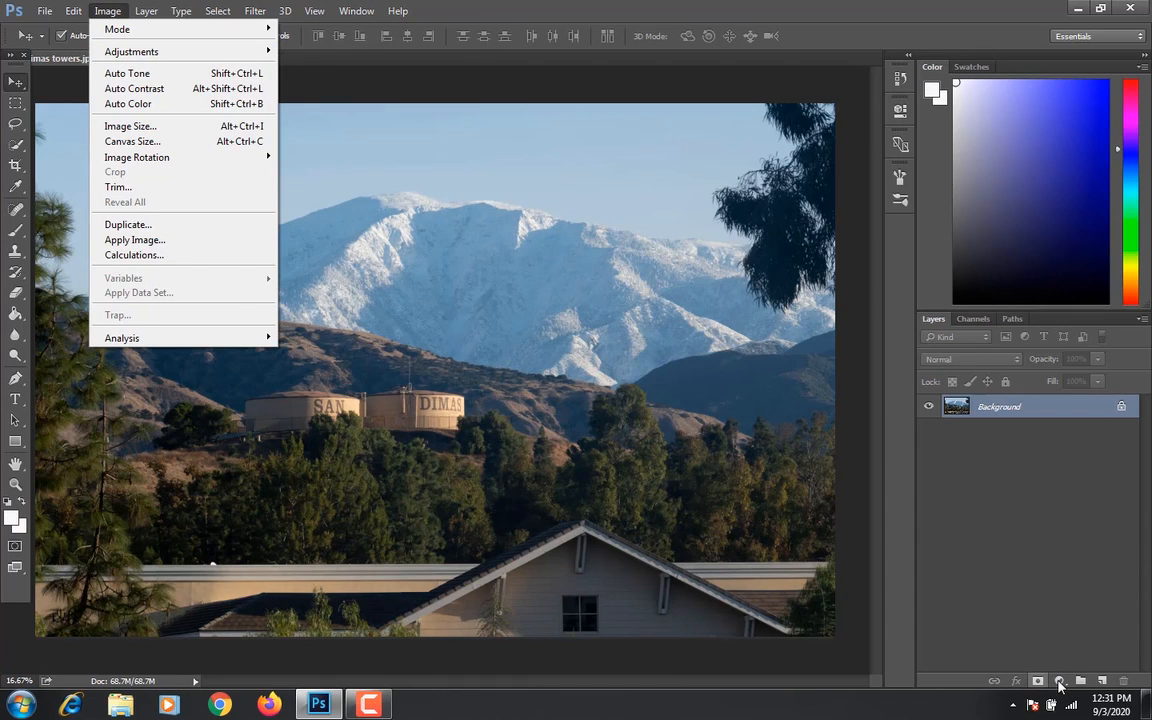
Add an Exposure adjustment layer above the background with exposure +1.60 and gamma correction 0.90.
{"action": "left_click", "coordinate": [1059, 682]}
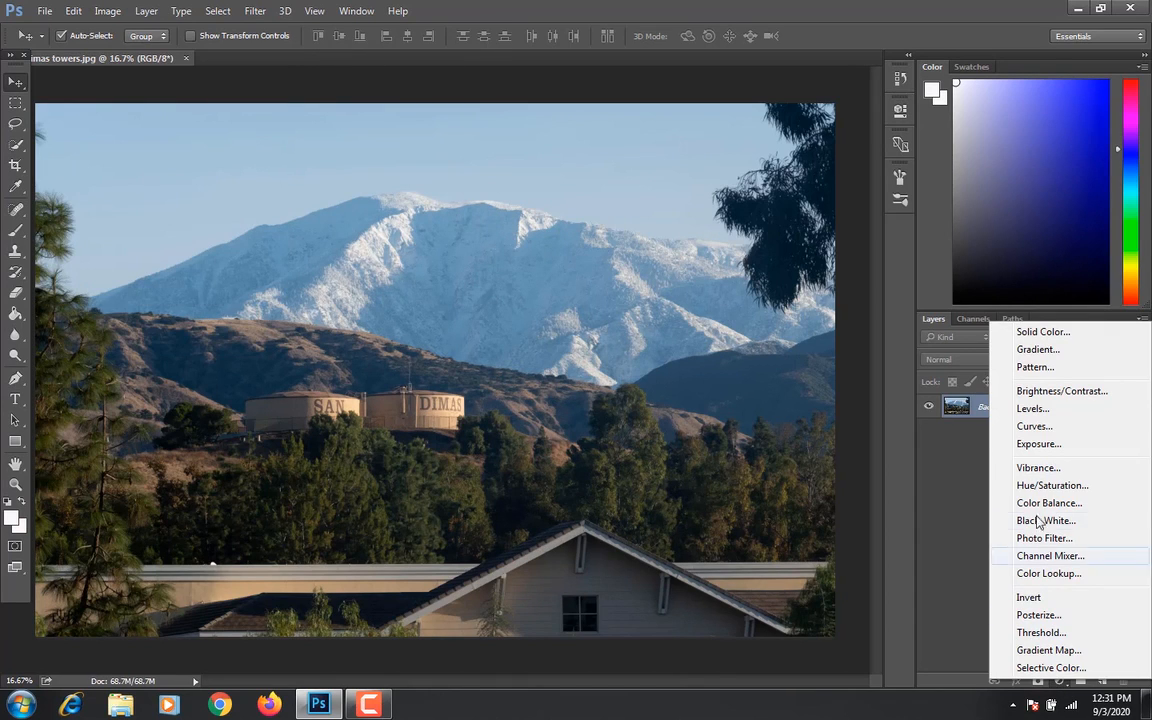
{"action": "left_click", "coordinate": [1038, 446]}
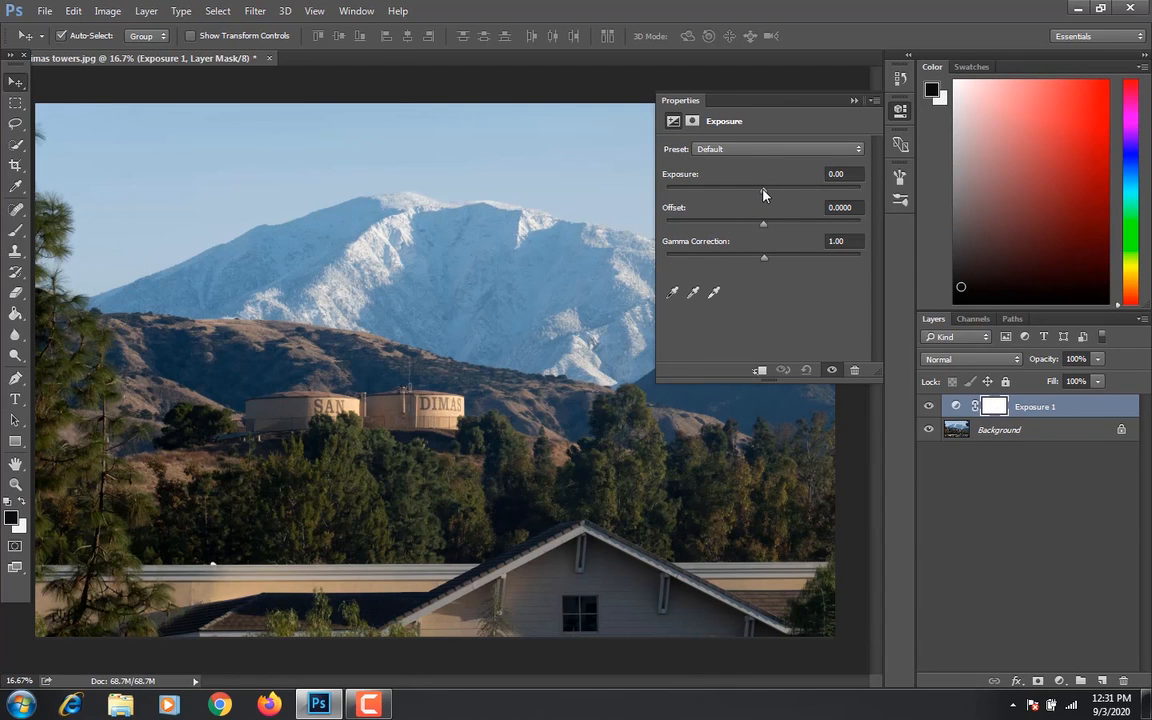
{"action": "mouse_move", "coordinate": [763, 194]}
{"action": "left_mouse_down"}
{"action": "mouse_move", "coordinate": [797, 196]}
{"action": "mouse_move", "coordinate": [763, 198]}
{"action": "left_mouse_up"}
{"action": "left_click_drag", "start_coordinate": [763, 198], "coordinate": [767, 201]}
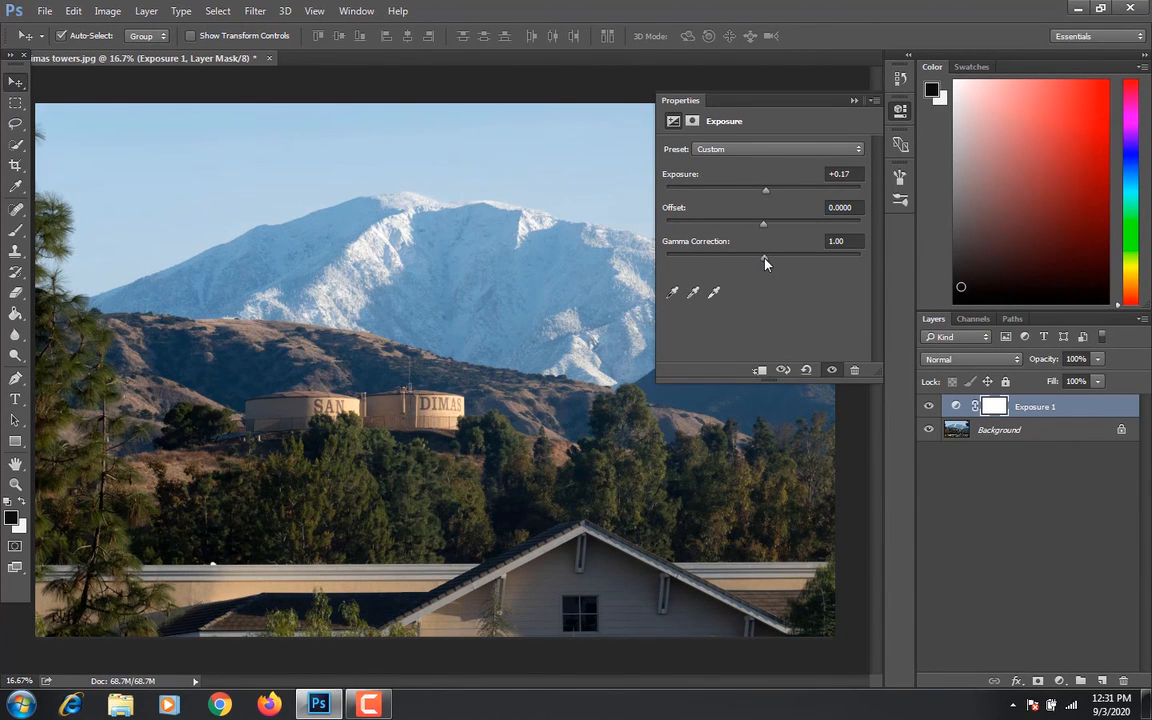
{"action": "left_click_drag", "start_coordinate": [766, 262], "coordinate": [765, 229]}
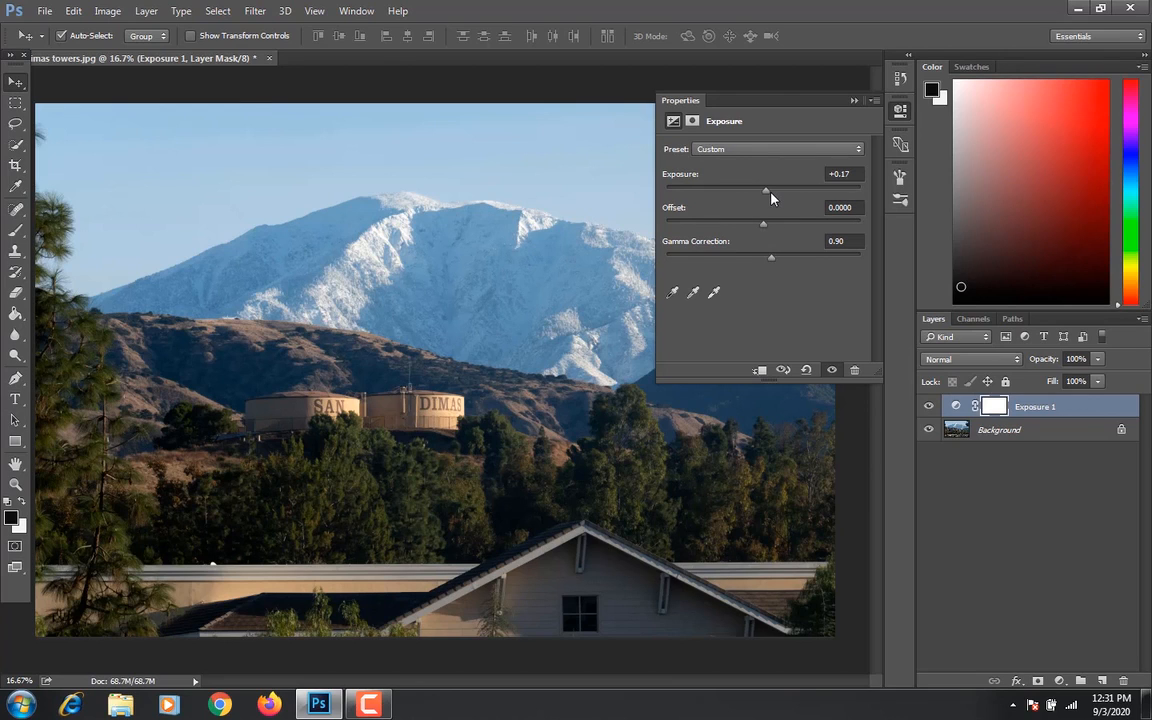
{"action": "mouse_move", "coordinate": [771, 195]}
{"action": "left_mouse_down"}
{"action": "mouse_move", "coordinate": [797, 194]}
{"action": "mouse_move", "coordinate": [787, 195]}
{"action": "left_mouse_up"}
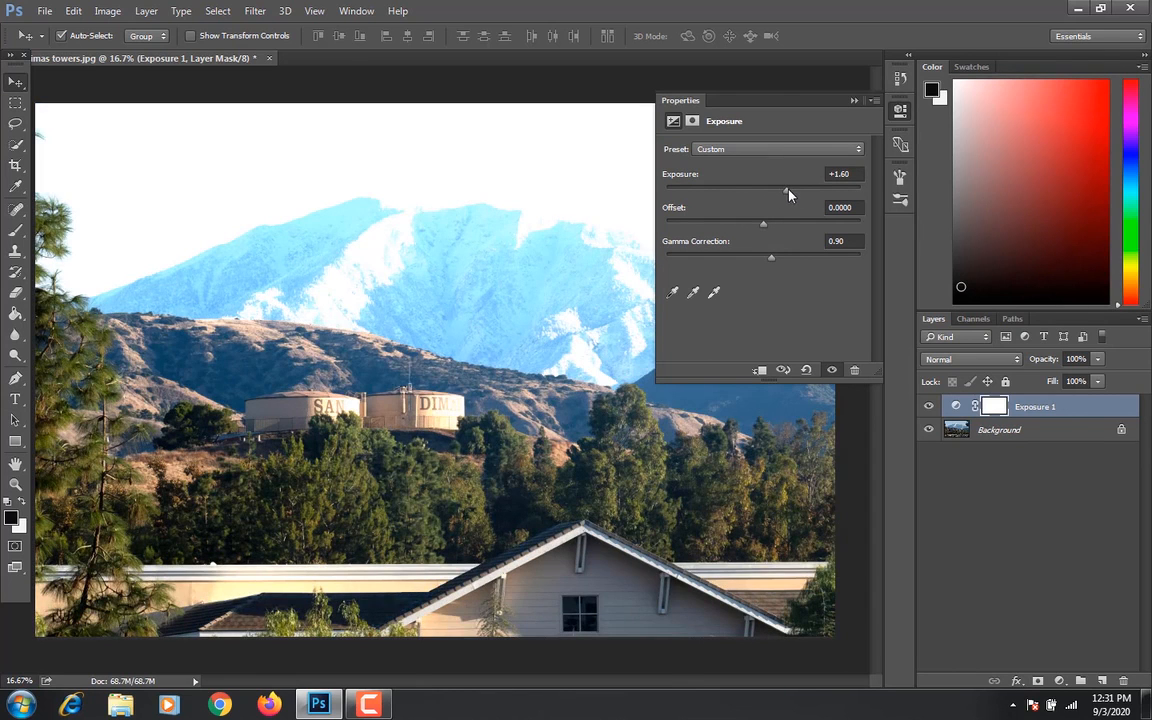
{"action": "left_click", "coordinate": [951, 471]}
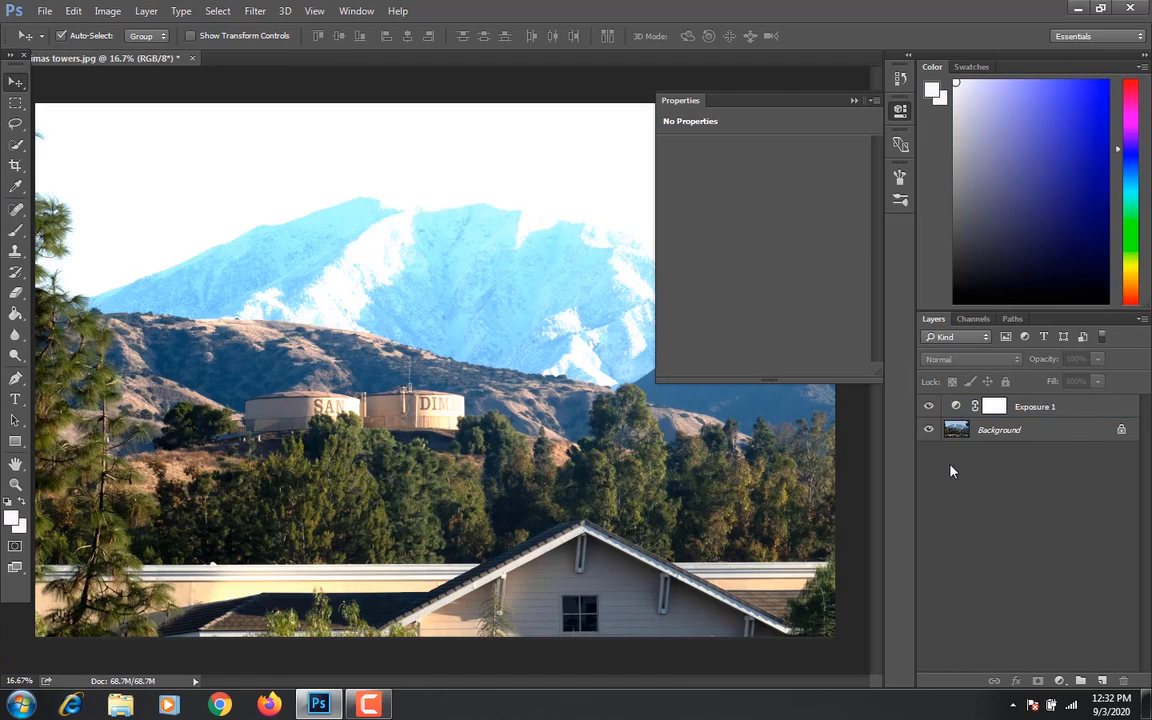
Duplicate the Exposure adjustment layer and set the copy's exposure to -2.26.
{"action": "right_click", "coordinate": [1018, 411]}
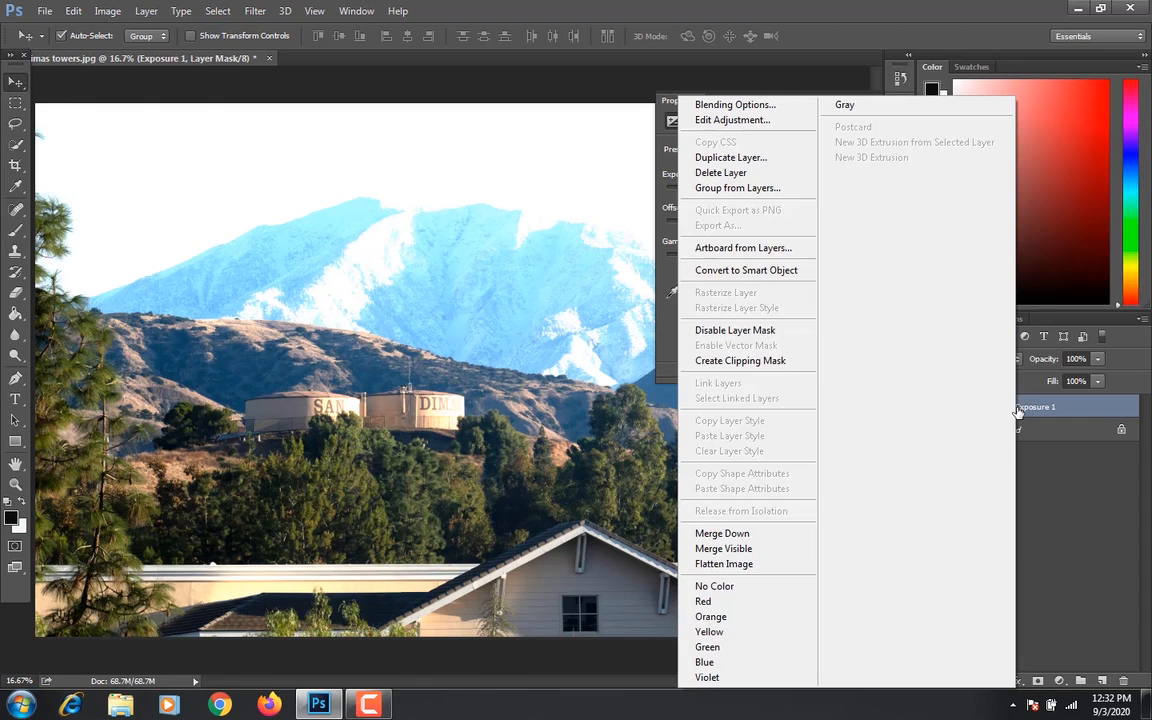
{"action": "left_click", "coordinate": [728, 157]}
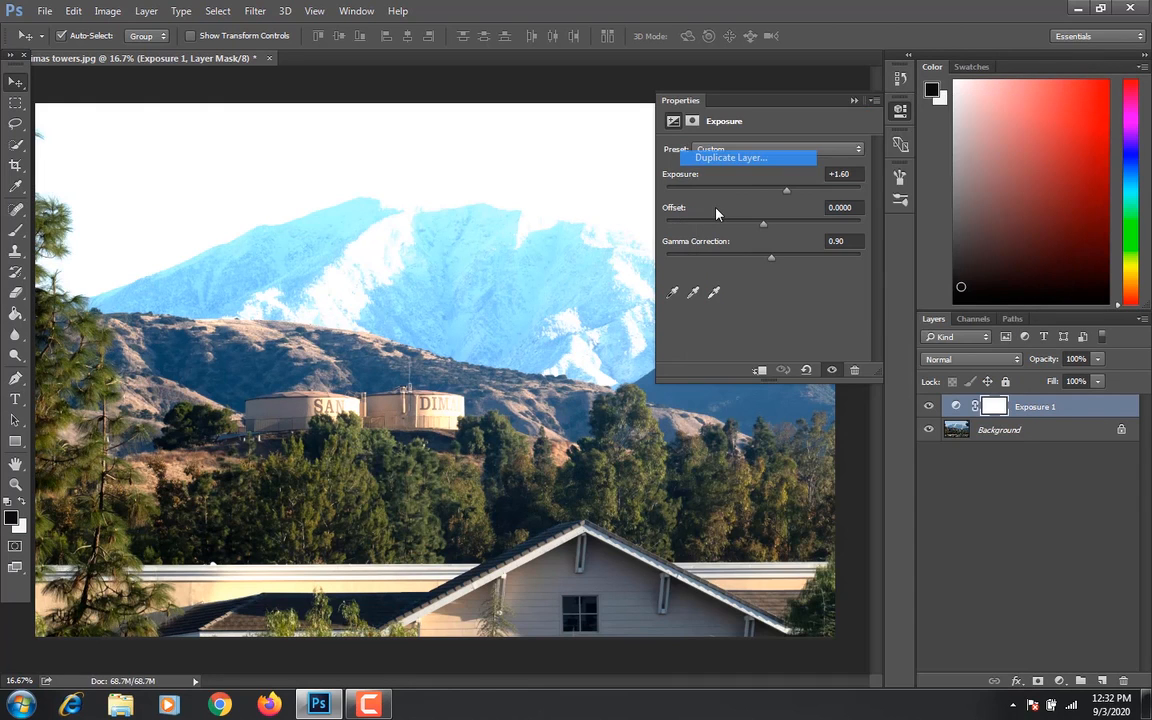
{"action": "left_click", "coordinate": [715, 216]}
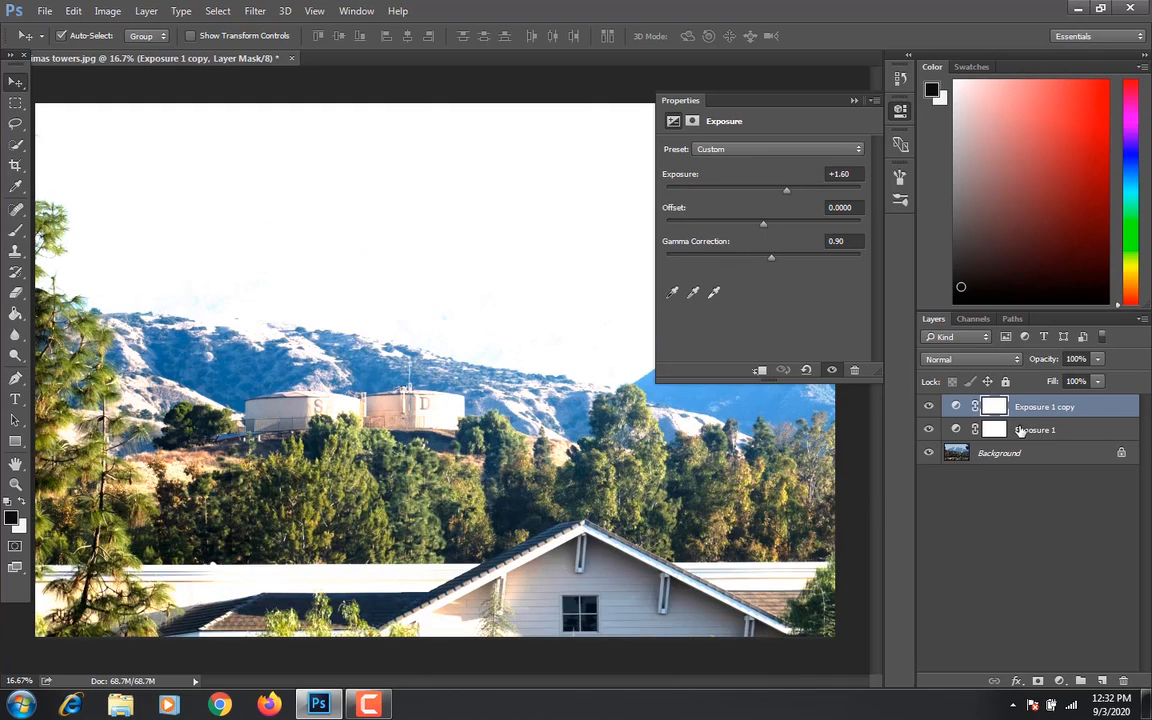
{"action": "left_click", "coordinate": [1020, 430]}
{"action": "left_click", "coordinate": [1030, 407]}
{"action": "left_click_drag", "start_coordinate": [787, 196], "coordinate": [730, 193]}
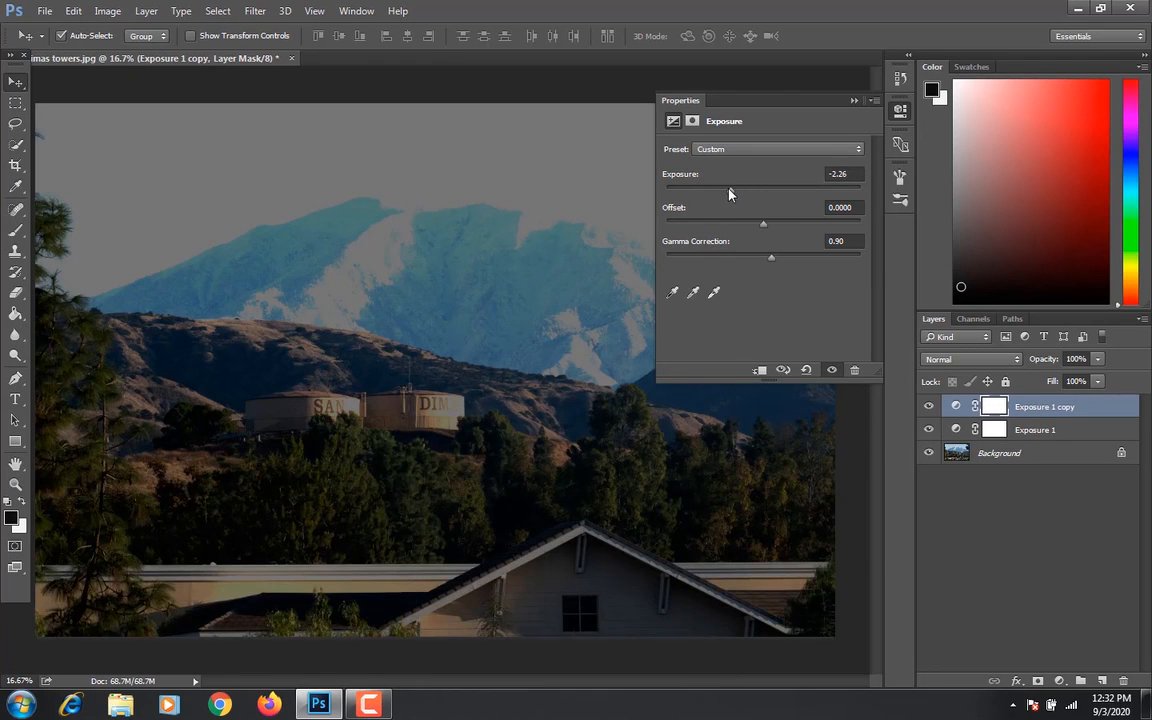
{"action": "left_click", "coordinate": [931, 485]}
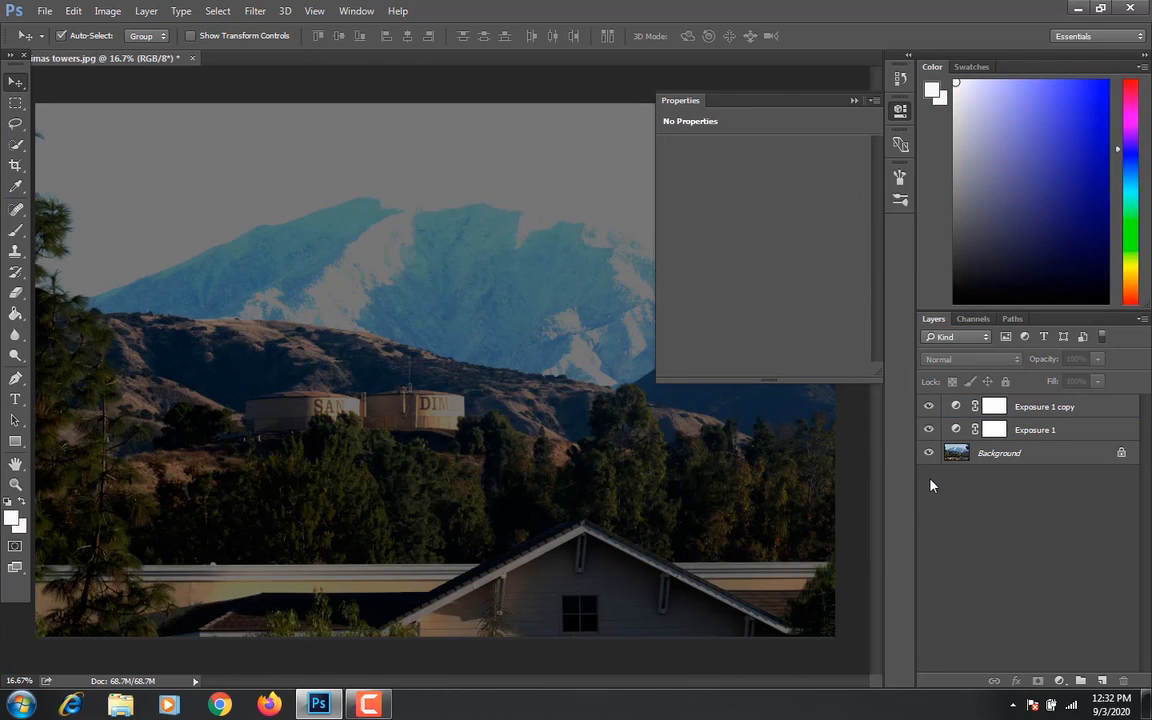
Compare the image with and without the duplicated Exposure layer, collapse the adjustment properties, and leave the copy hidden.
{"action": "left_click", "coordinate": [929, 408]}
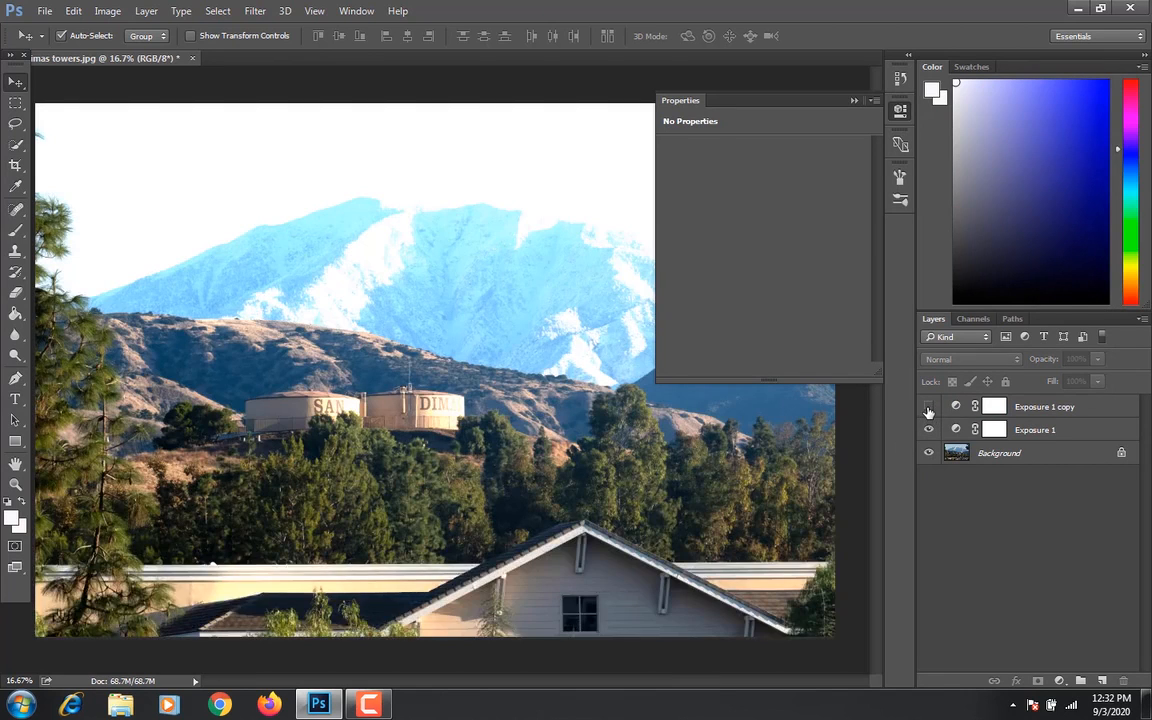
{"action": "left_click", "coordinate": [856, 101]}
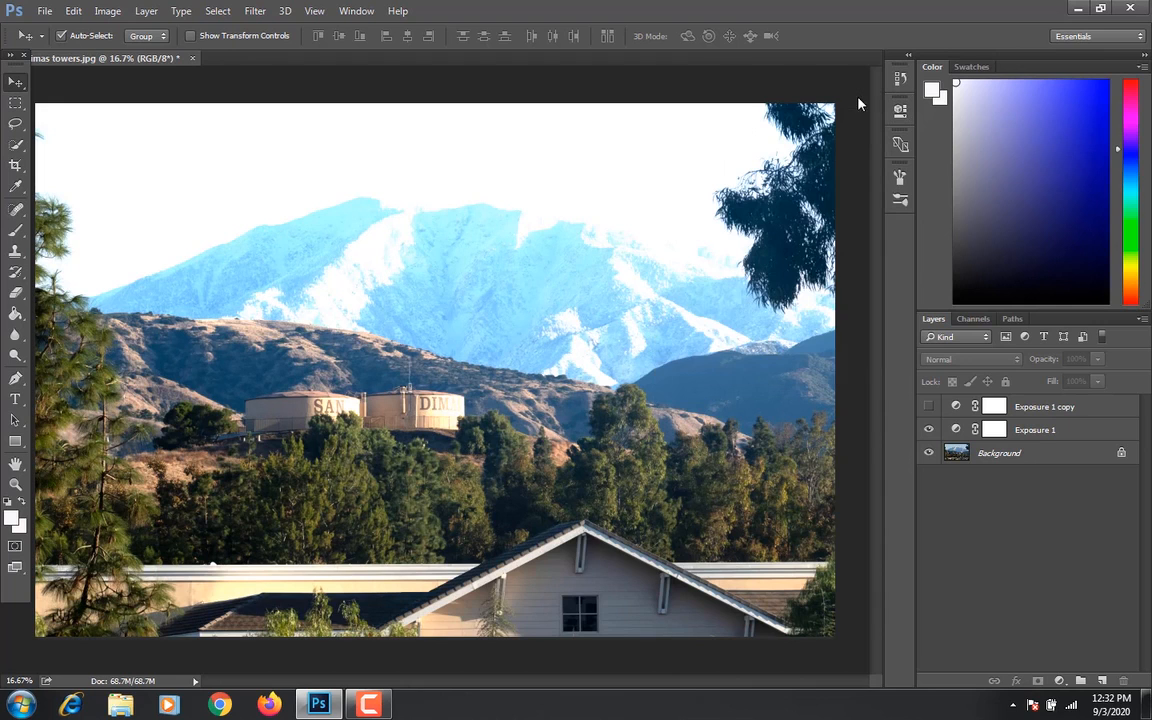
{"action": "left_click", "coordinate": [929, 407]}
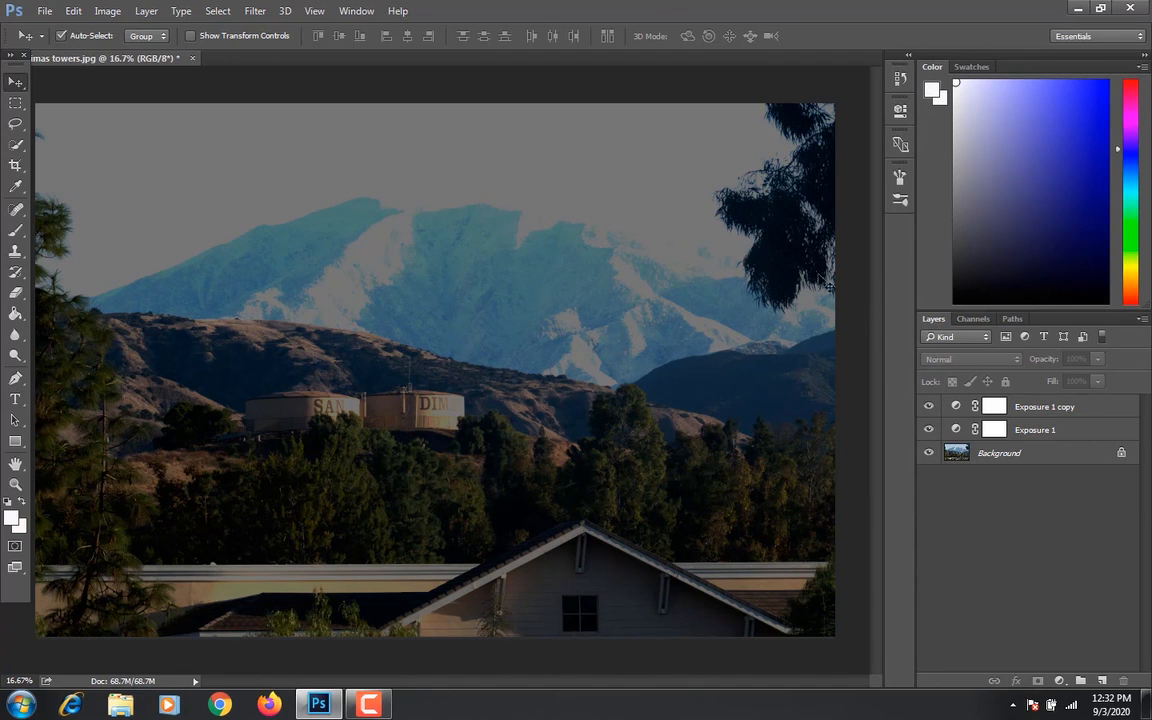
{"action": "left_click", "coordinate": [928, 407]}
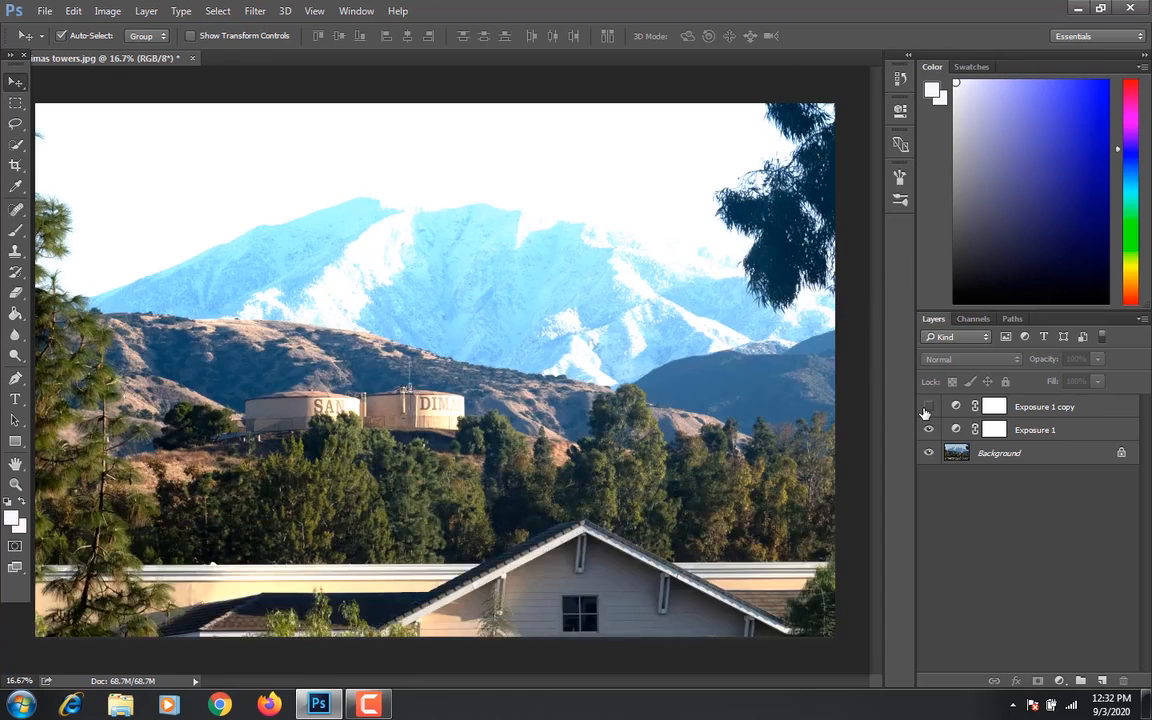
Add a Hue/Saturation adjustment layer directly above the original Exposure layer.
{"action": "left_click", "coordinate": [1035, 430]}
{"action": "left_click", "coordinate": [1022, 449]}
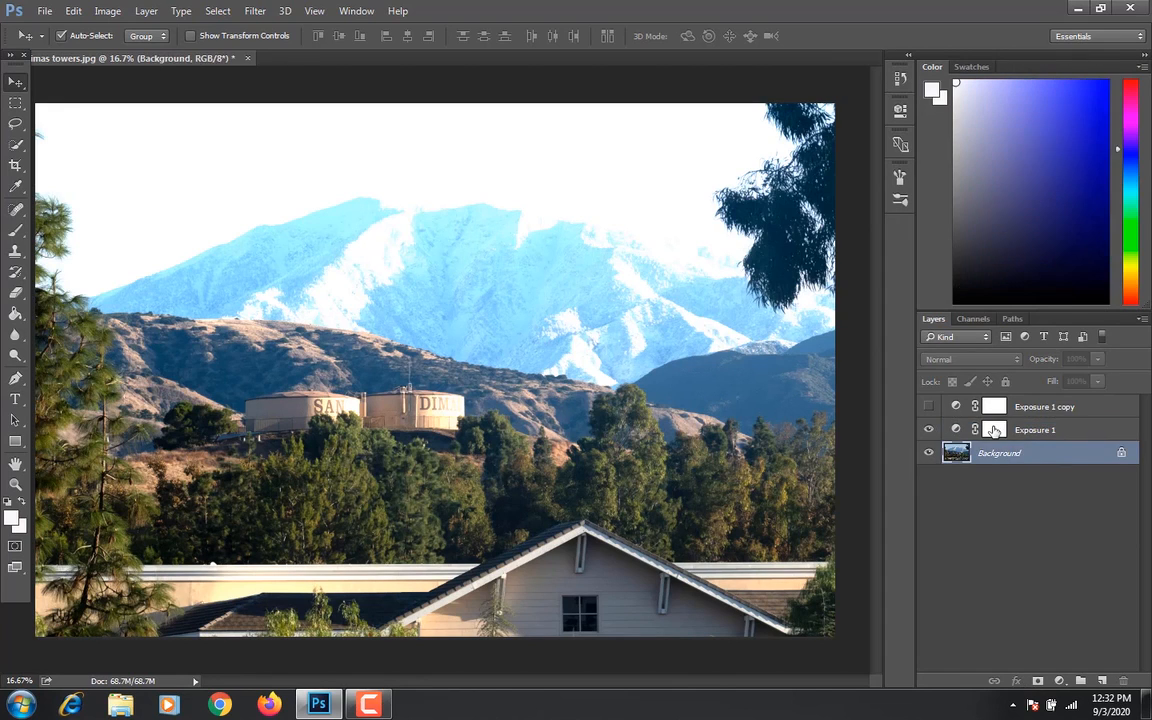
{"action": "left_click", "coordinate": [994, 430]}
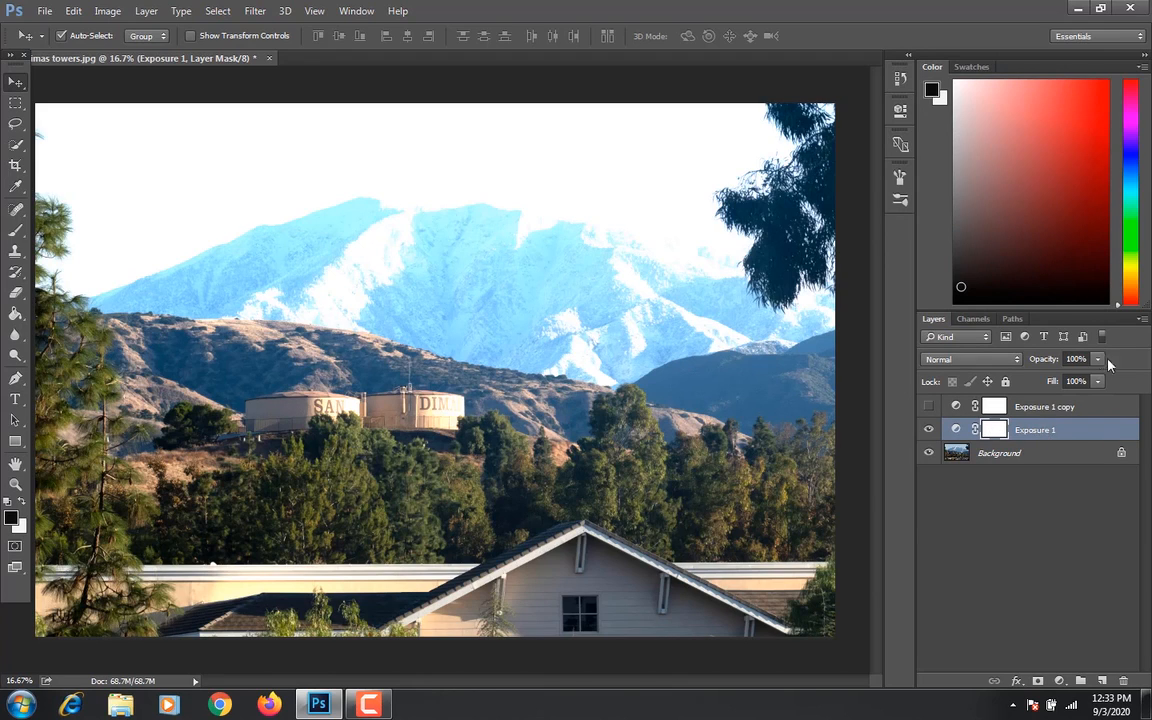
{"action": "left_click", "coordinate": [1101, 361]}
{"action": "left_click", "coordinate": [1099, 383]}
{"action": "left_click", "coordinate": [1099, 386]}
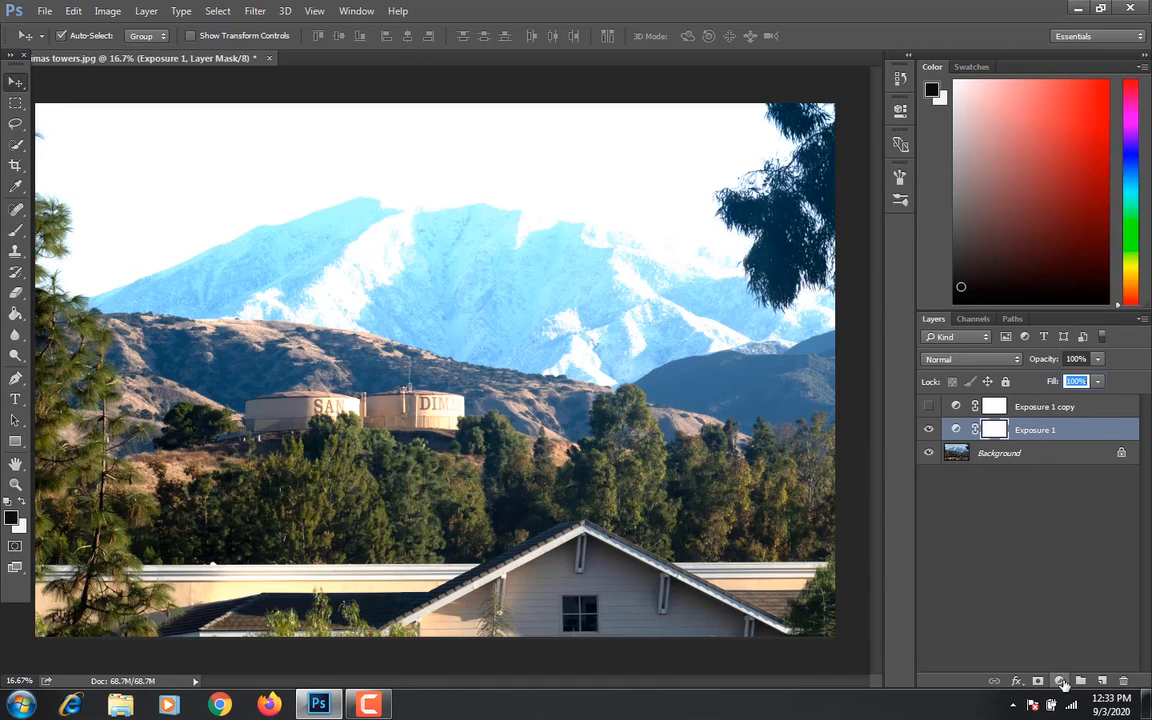
{"action": "left_click", "coordinate": [1060, 680]}
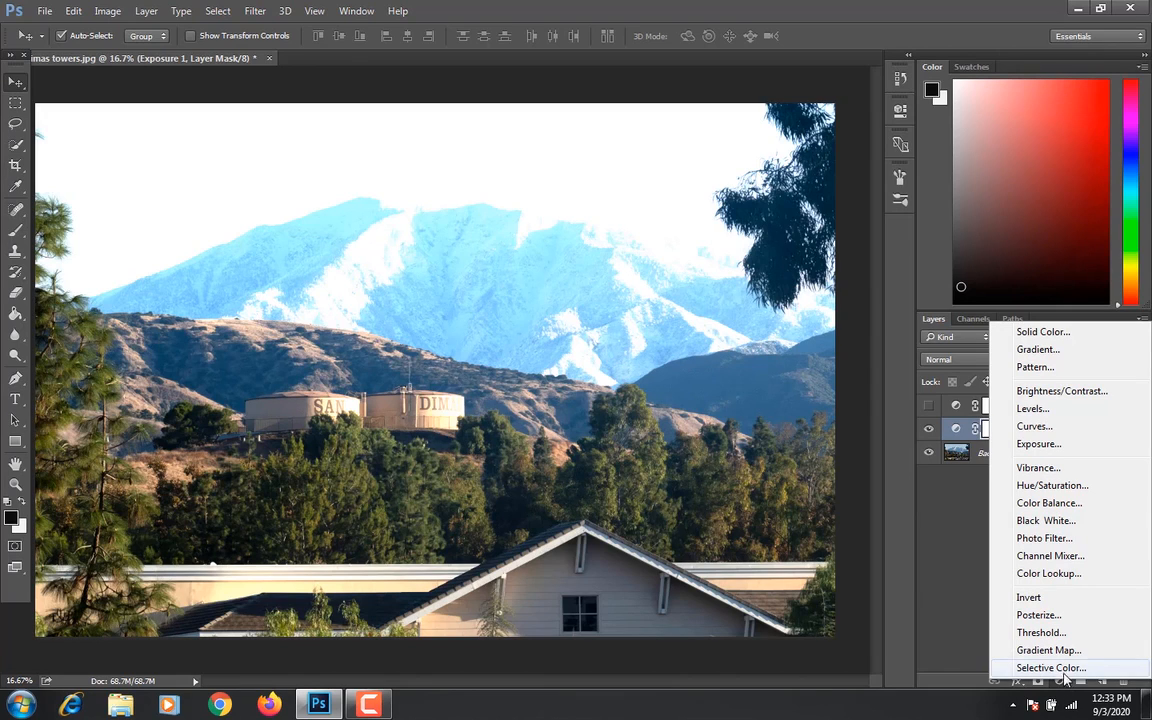
{"action": "left_click", "coordinate": [1087, 488]}
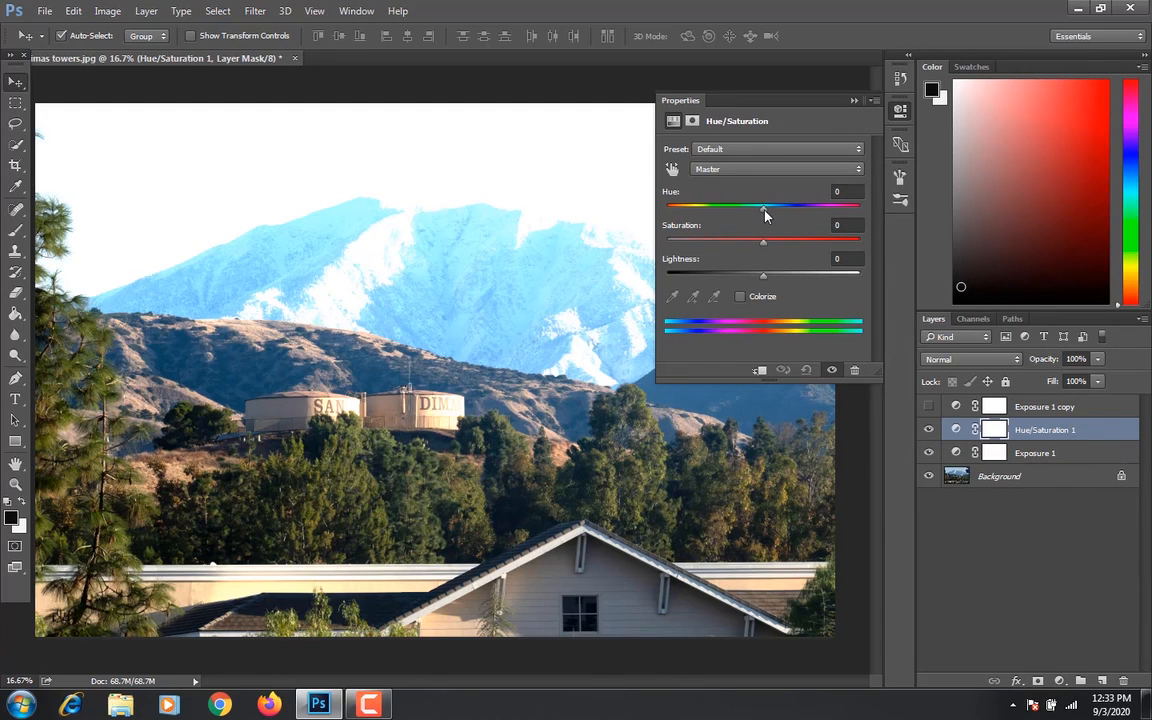
Experiment with the Hue/Saturation layer's color shift and intensity, ending at hue +20 and saturation +39.
{"action": "left_click_drag", "start_coordinate": [724, 211], "coordinate": [783, 212]}
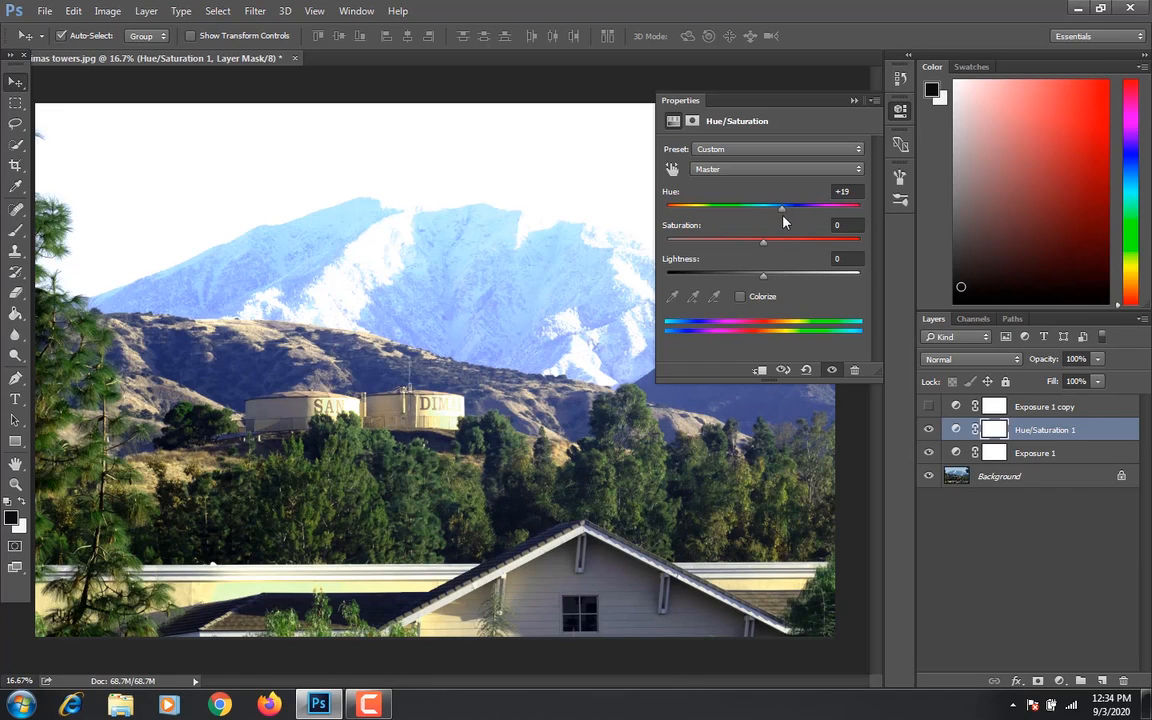
{"action": "mouse_move", "coordinate": [783, 210]}
{"action": "left_mouse_down"}
{"action": "mouse_move", "coordinate": [862, 211]}
{"action": "mouse_move", "coordinate": [764, 217]}
{"action": "left_mouse_up"}
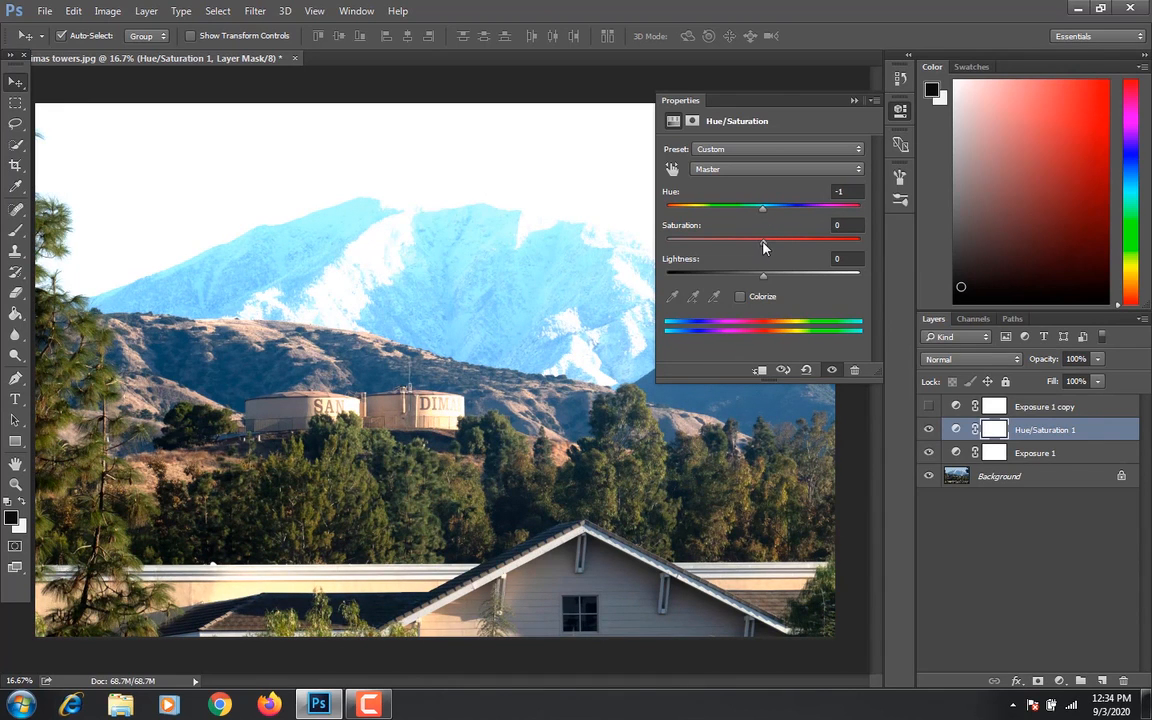
{"action": "left_click_drag", "start_coordinate": [761, 246], "coordinate": [838, 243]}
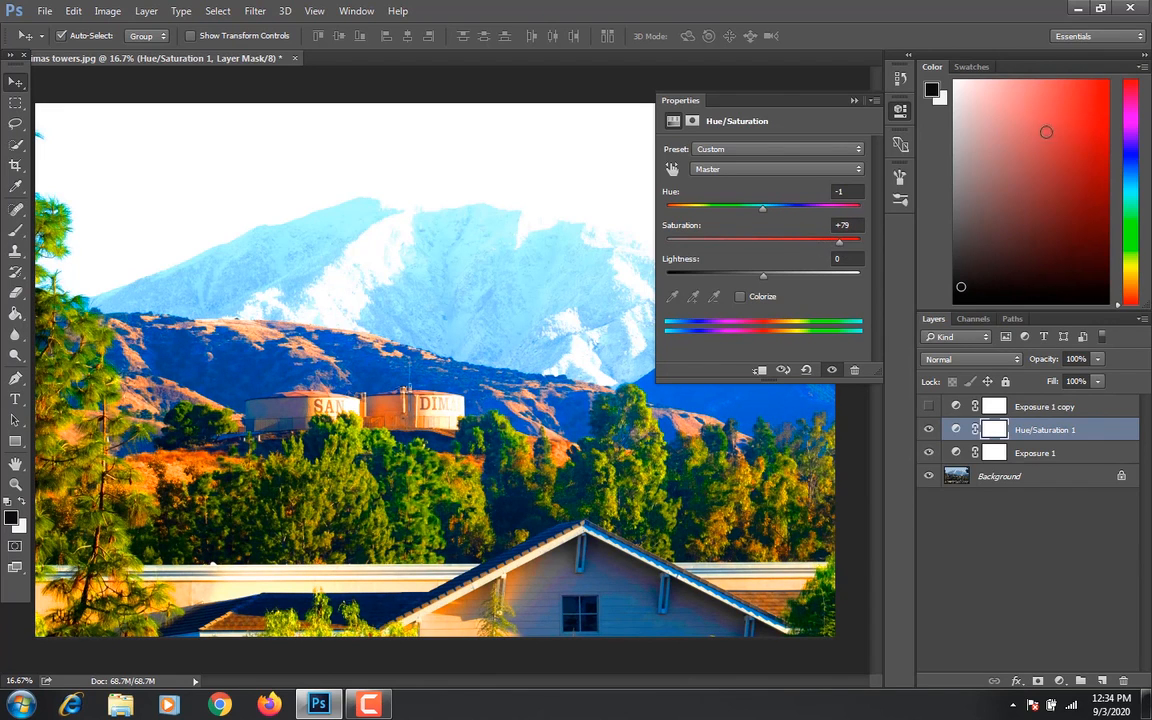
{"action": "left_click_drag", "start_coordinate": [762, 207], "coordinate": [782, 207]}
{"action": "left_click_drag", "start_coordinate": [838, 243], "coordinate": [788, 246]}
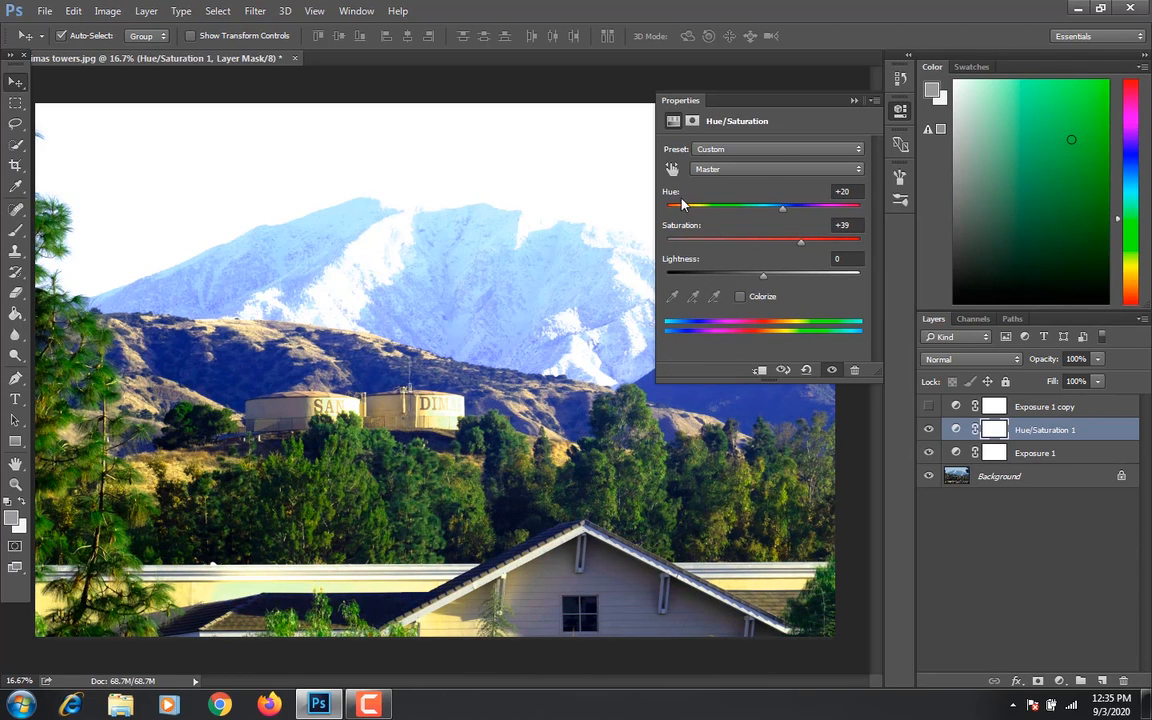
Try the Old Style, Red Boost and Strong Saturation presets on the Hue/Saturation adjustment layer.
{"action": "left_click", "coordinate": [724, 150]}
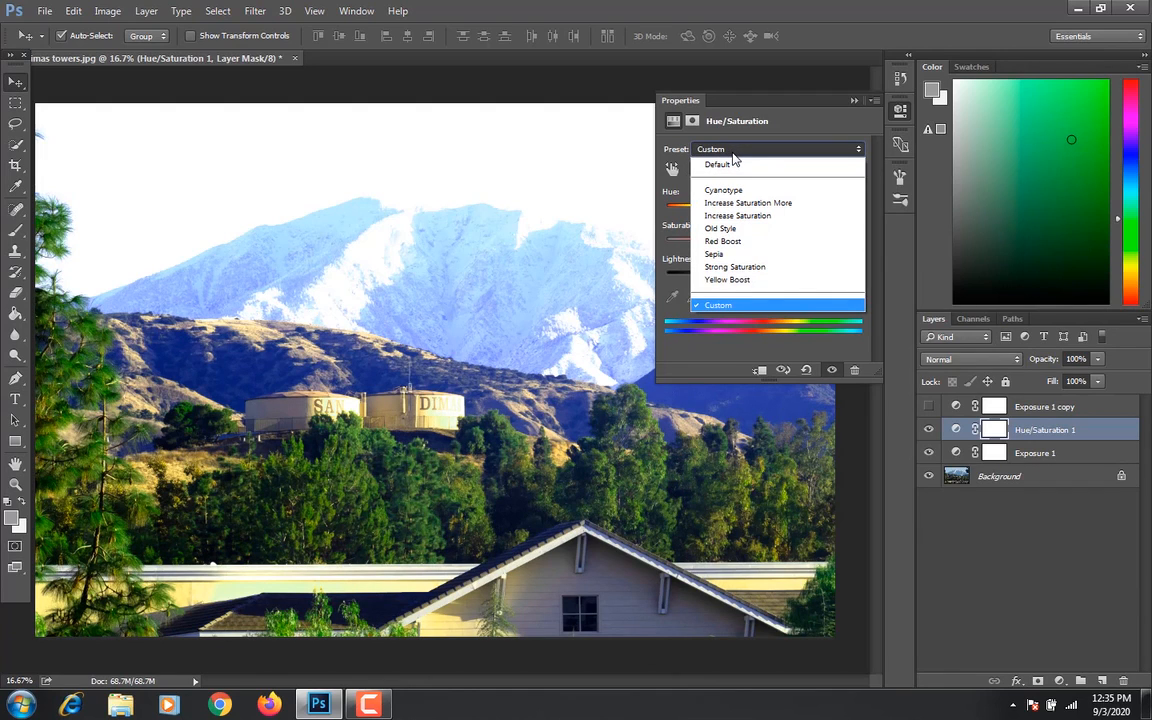
{"action": "left_click", "coordinate": [725, 228]}
{"action": "left_click", "coordinate": [743, 152]}
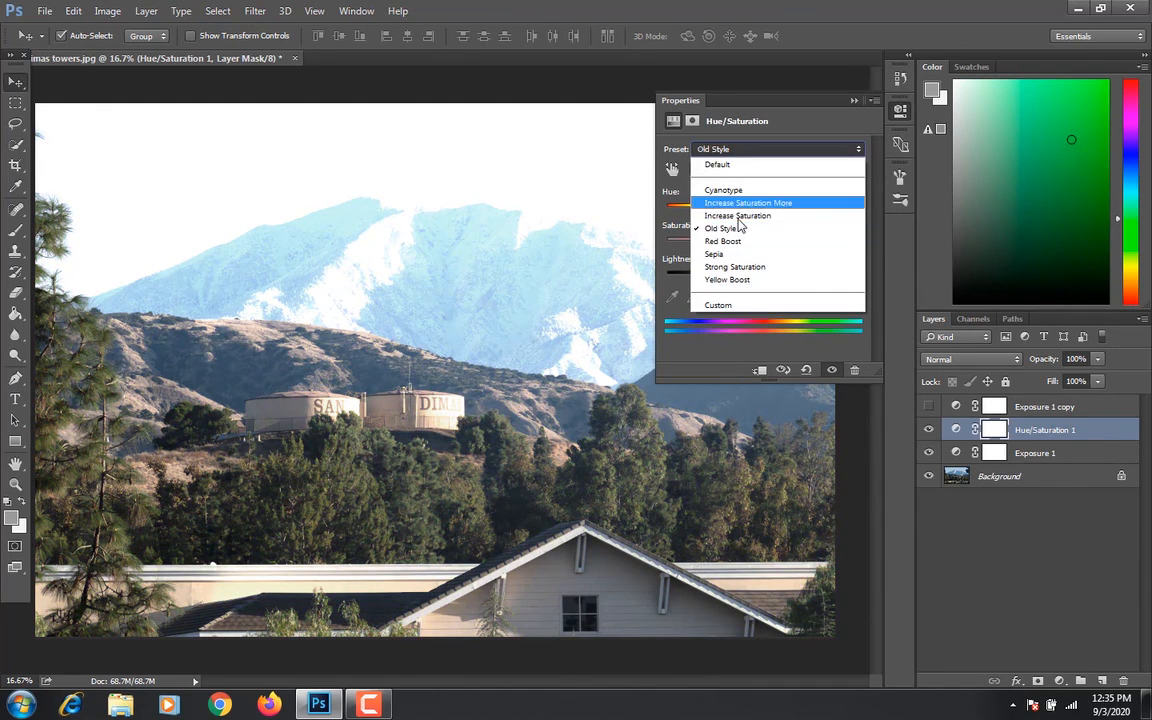
{"action": "left_click", "coordinate": [740, 241]}
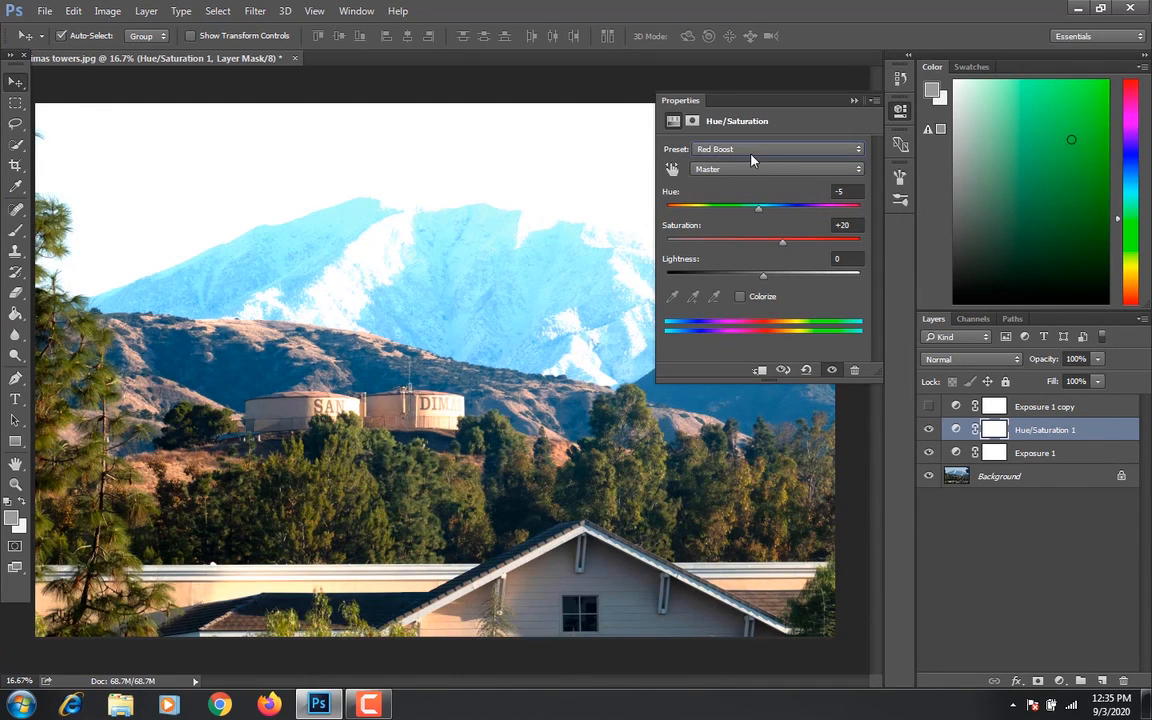
{"action": "left_click", "coordinate": [751, 155]}
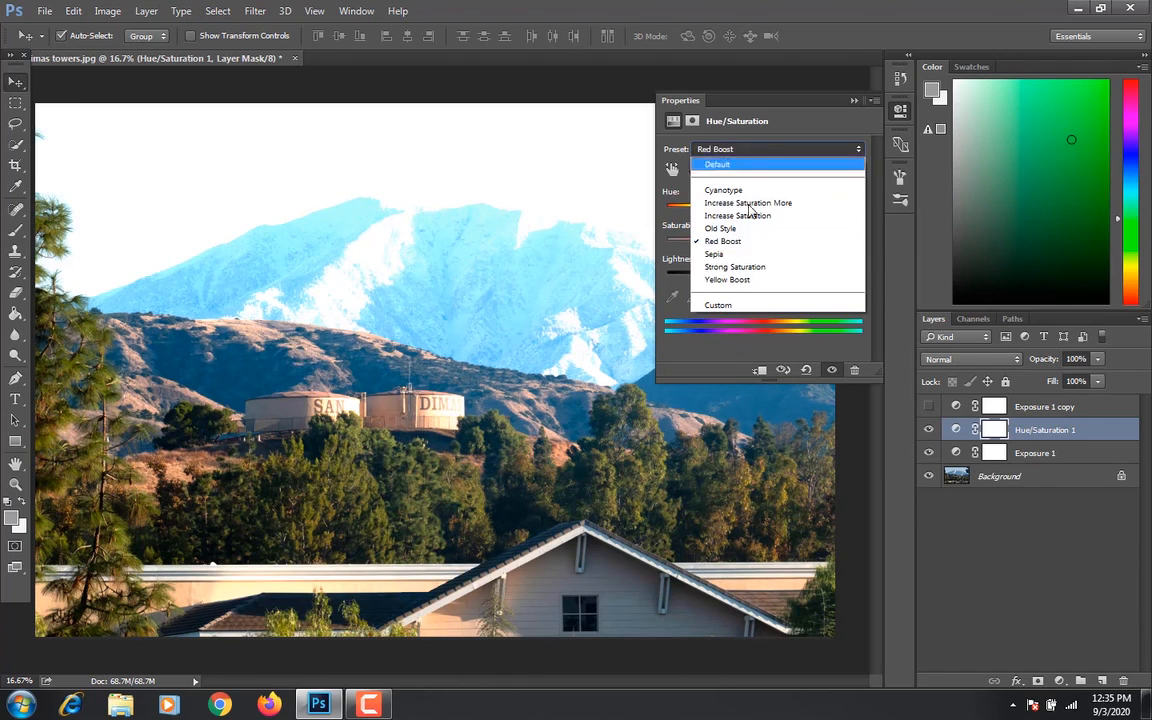
{"action": "left_click", "coordinate": [750, 268]}
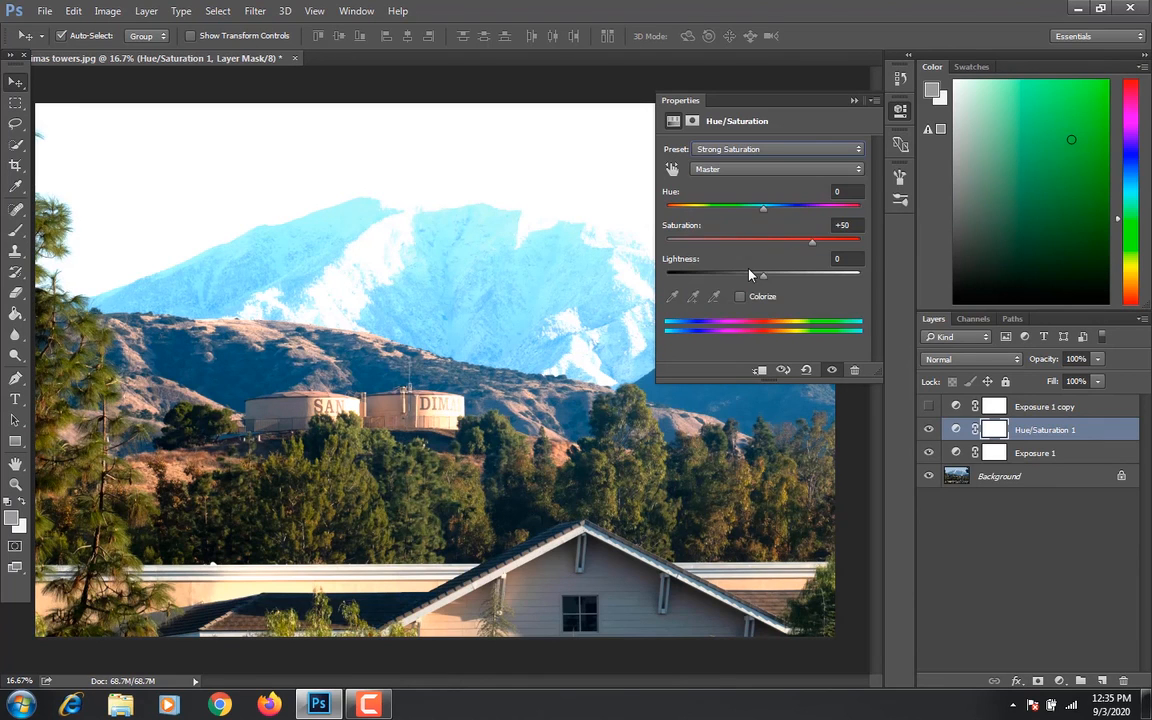
Apply the Old Style preset to the Hue/Saturation layer, switch the preset to Custom, and collapse the adjustment properties.
{"action": "left_click", "coordinate": [743, 155]}
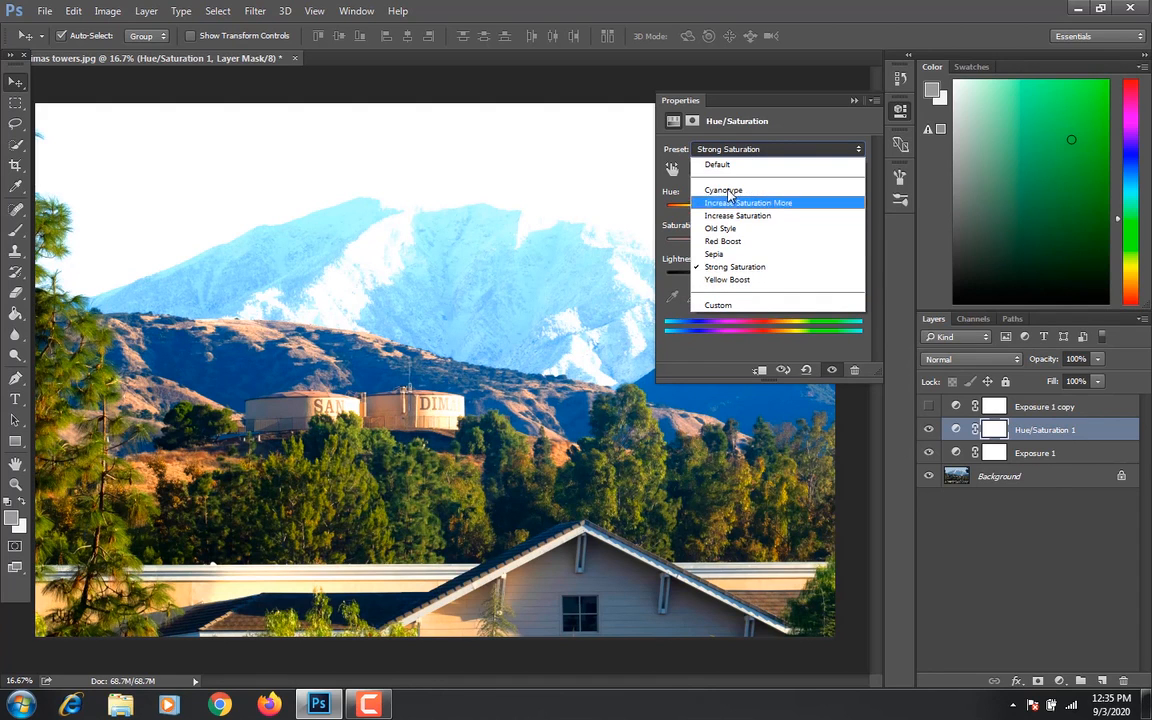
{"action": "left_click", "coordinate": [723, 229]}
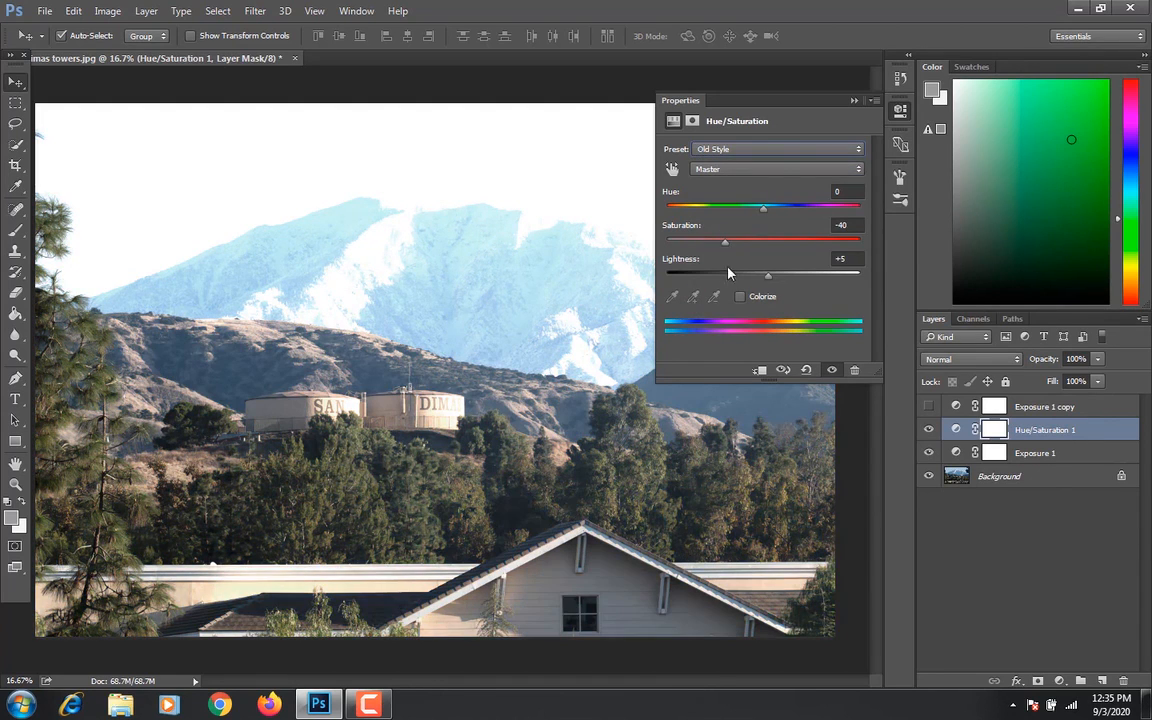
{"action": "left_click", "coordinate": [761, 152]}
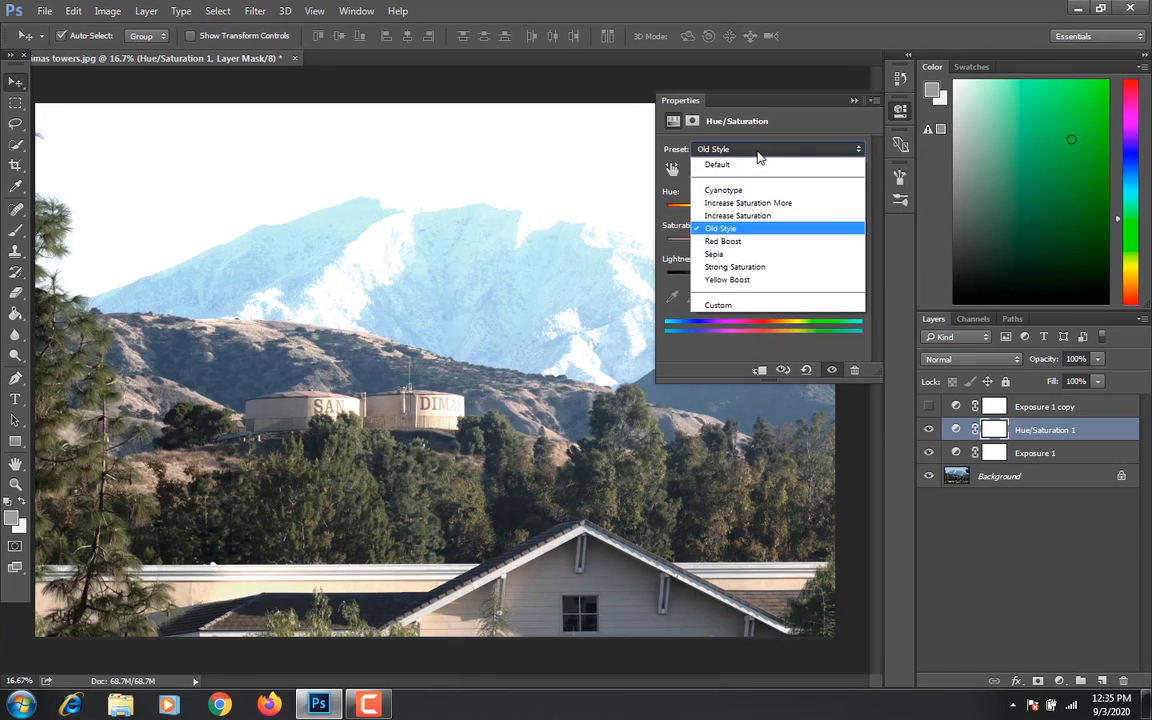
{"action": "left_click", "coordinate": [741, 305]}
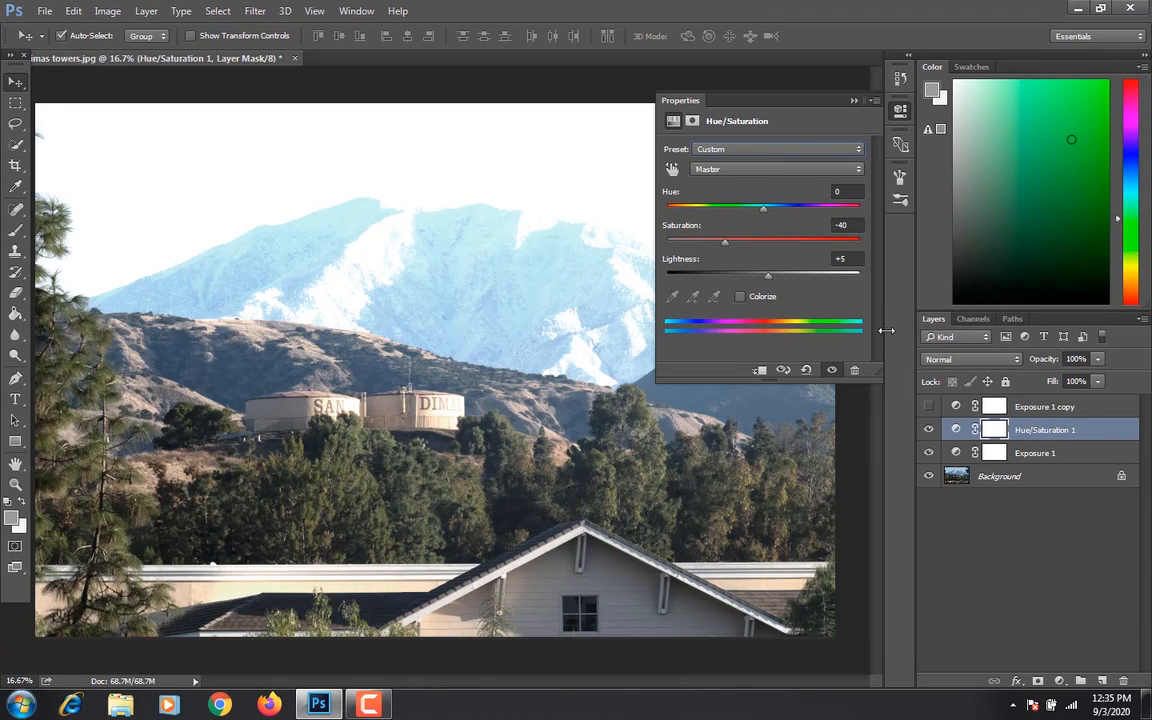
{"action": "left_click", "coordinate": [854, 102]}
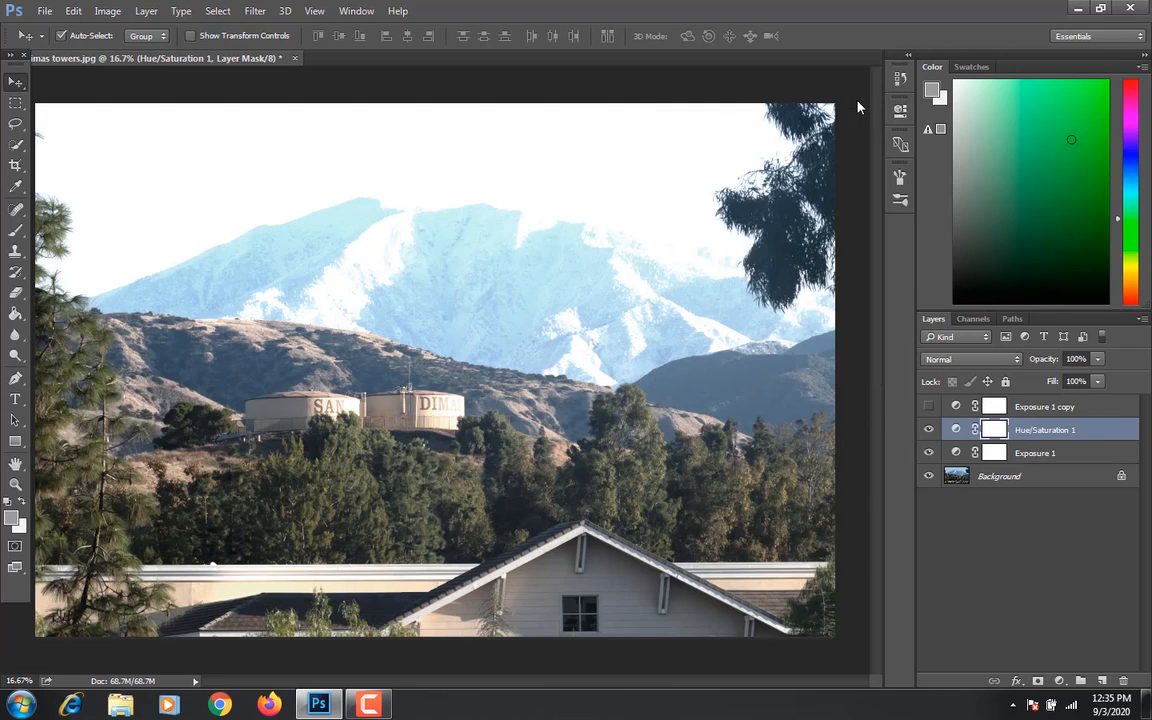
Unlock the Background layer and convert it to a smart object.
{"action": "left_click", "coordinate": [1038, 455]}
{"action": "left_click", "coordinate": [1030, 478]}
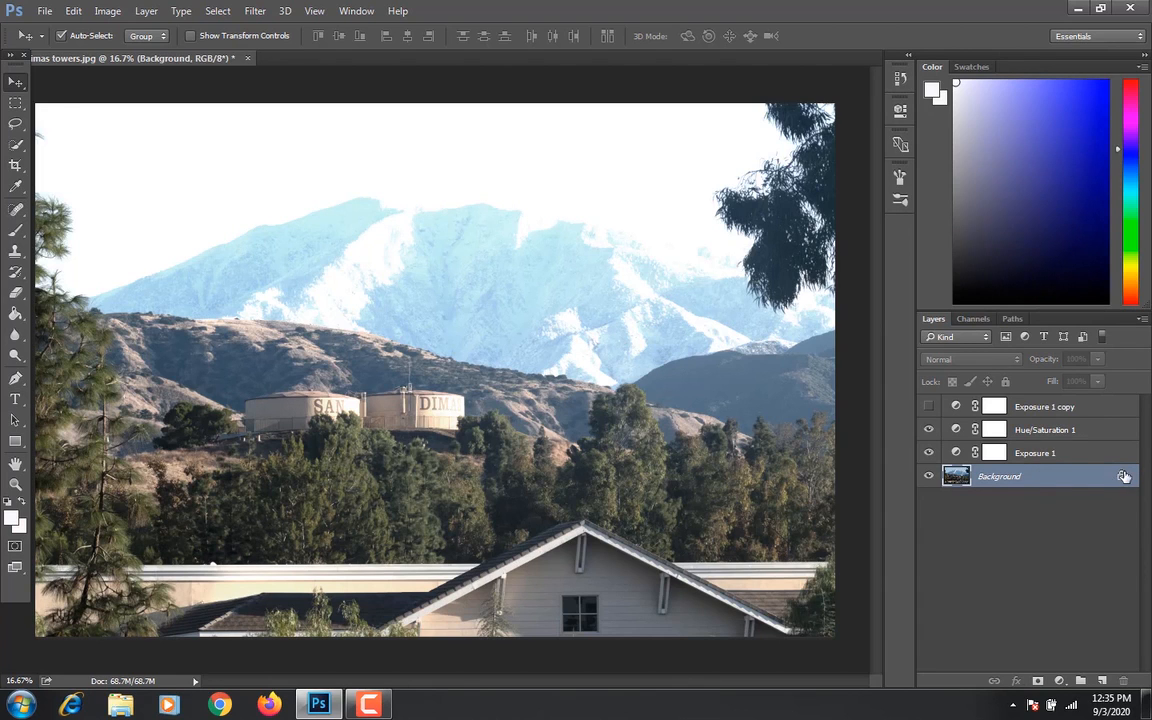
{"action": "left_click", "coordinate": [1122, 477]}
{"action": "double_click", "coordinate": [1033, 476]}
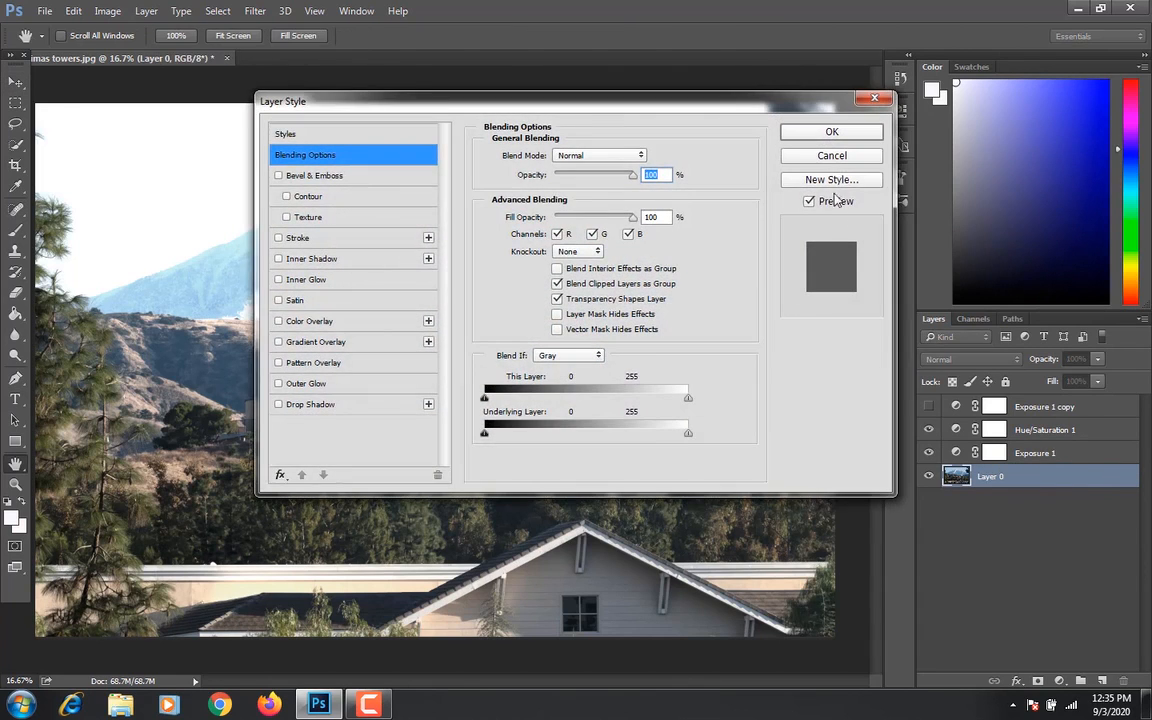
{"action": "left_click", "coordinate": [874, 97]}
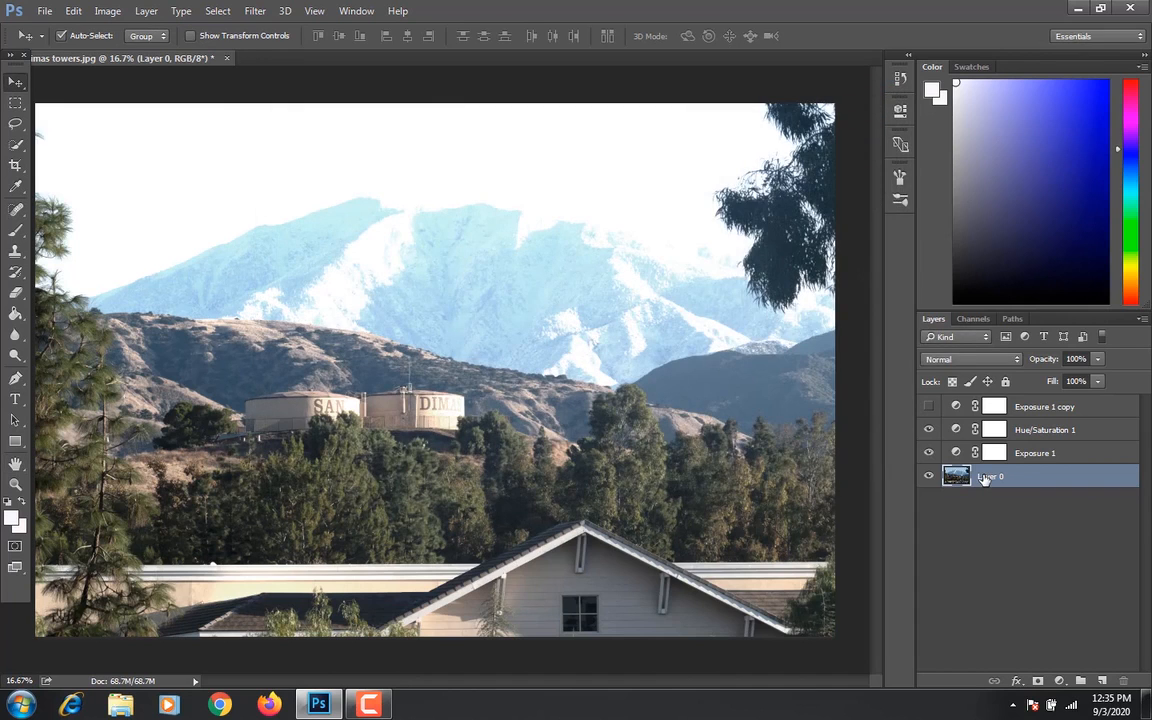
{"action": "right_click", "coordinate": [984, 479]}
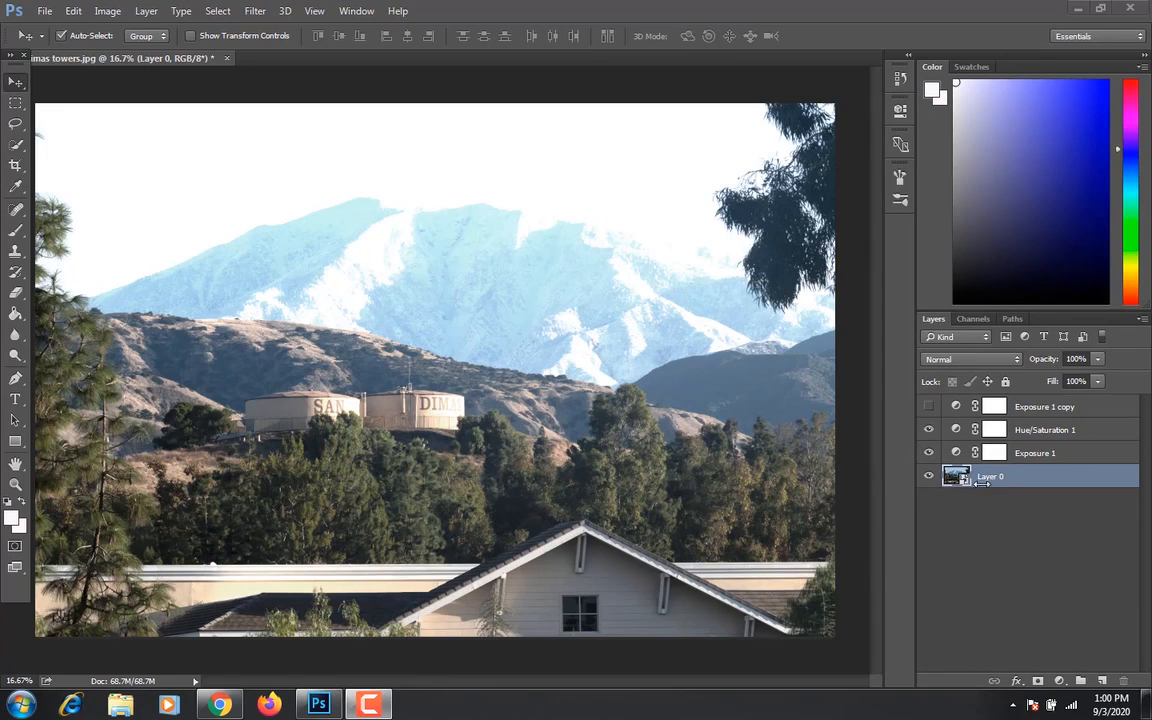
Apply an Exposure adjustment of -0.94 to the smart object and toggle the resulting smart filter's visibility.
{"action": "left_click", "coordinate": [107, 11]}
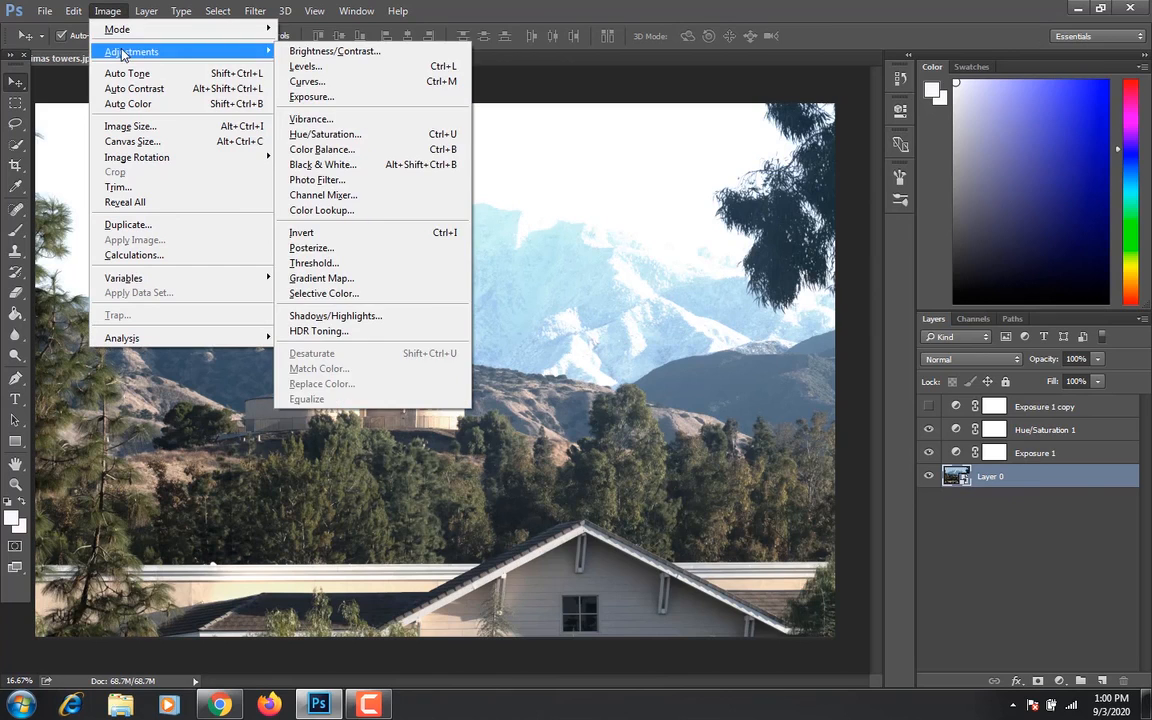
{"action": "mouse_move", "coordinate": [198, 51]}
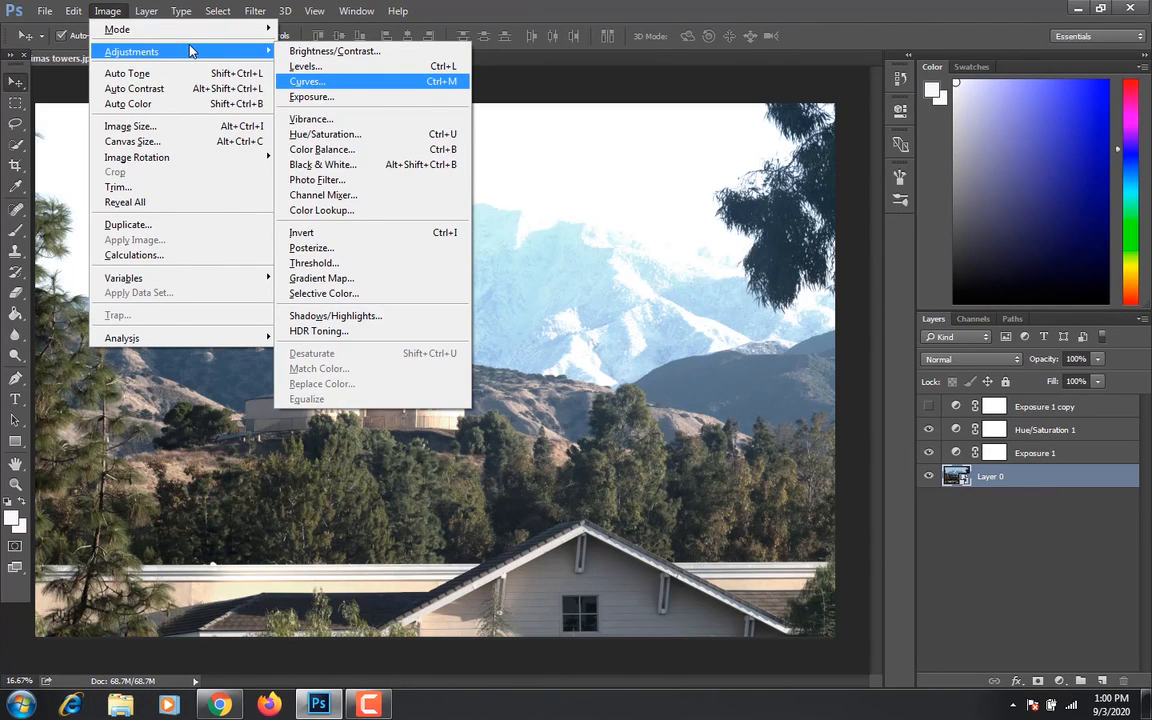
{"action": "mouse_move", "coordinate": [138, 58]}
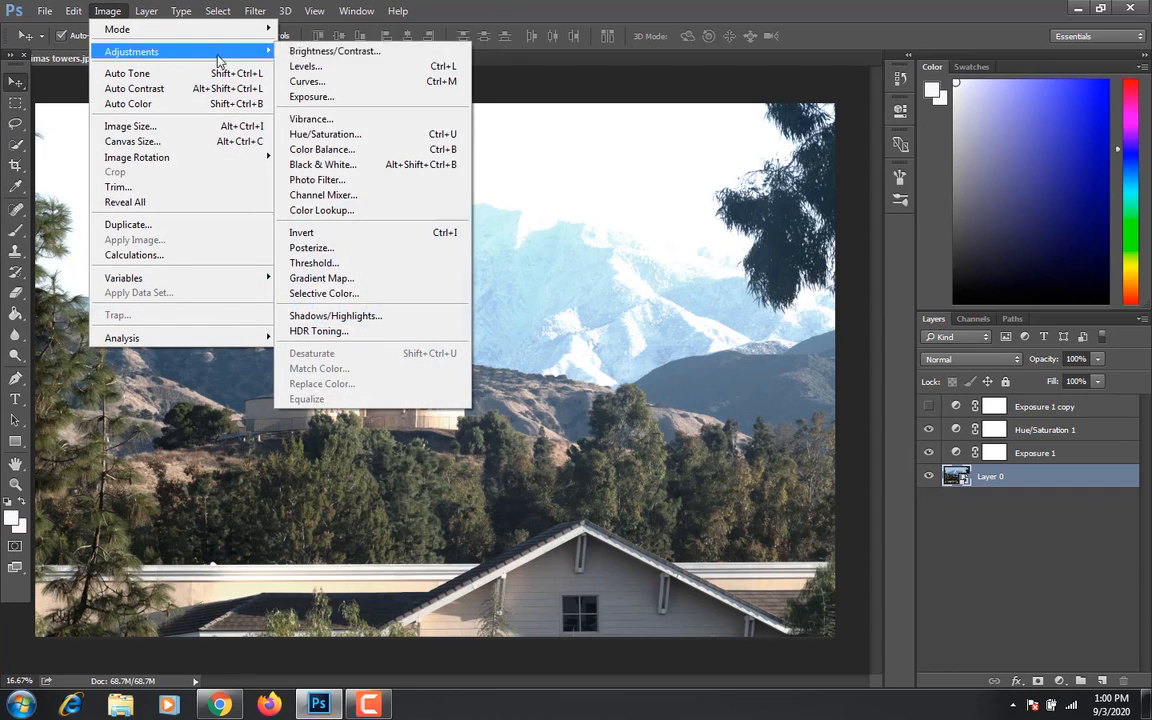
{"action": "key", "text": "Down"}
{"action": "key", "text": "Down"}
{"action": "key", "text": "Down"}
{"action": "key", "text": "Return"}
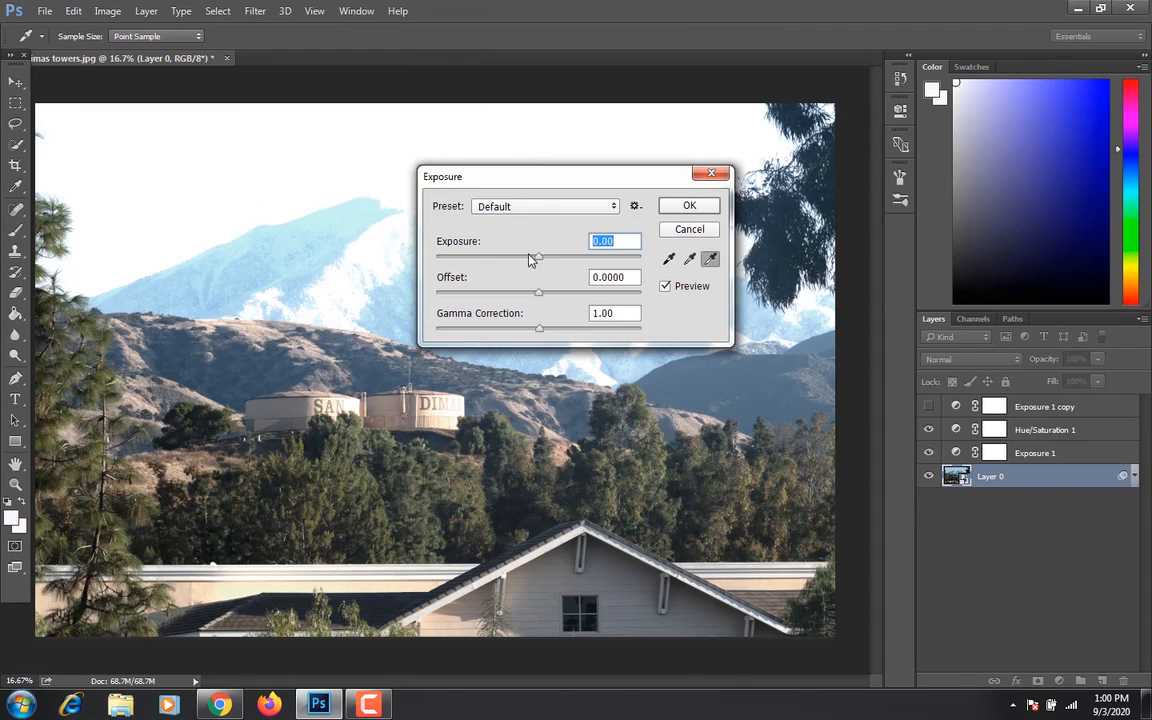
{"action": "left_click_drag", "start_coordinate": [541, 263], "coordinate": [576, 258]}
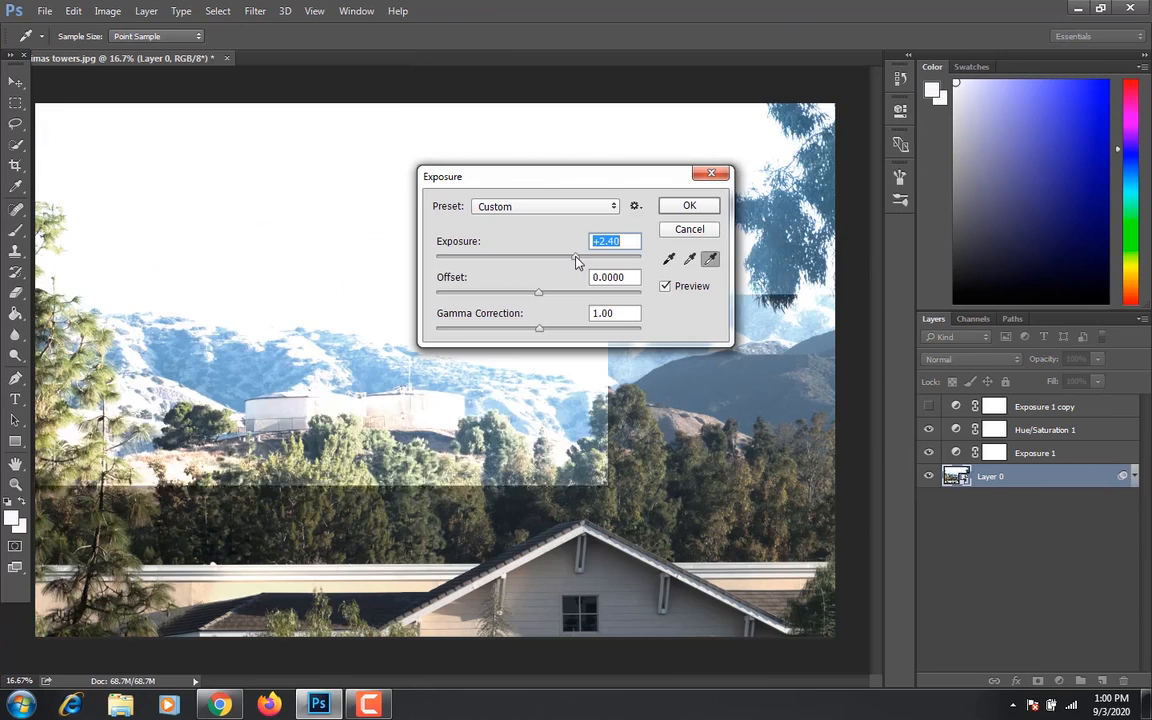
{"action": "left_click", "coordinate": [484, 258]}
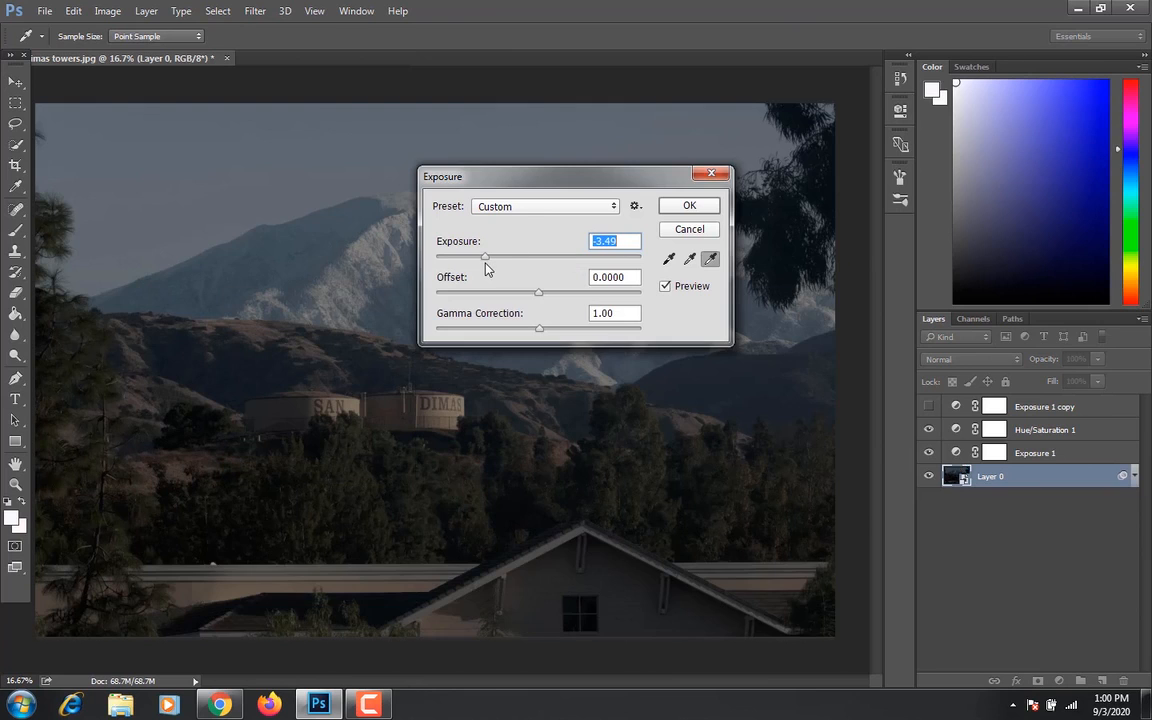
{"action": "left_click_drag", "start_coordinate": [483, 262], "coordinate": [526, 261]}
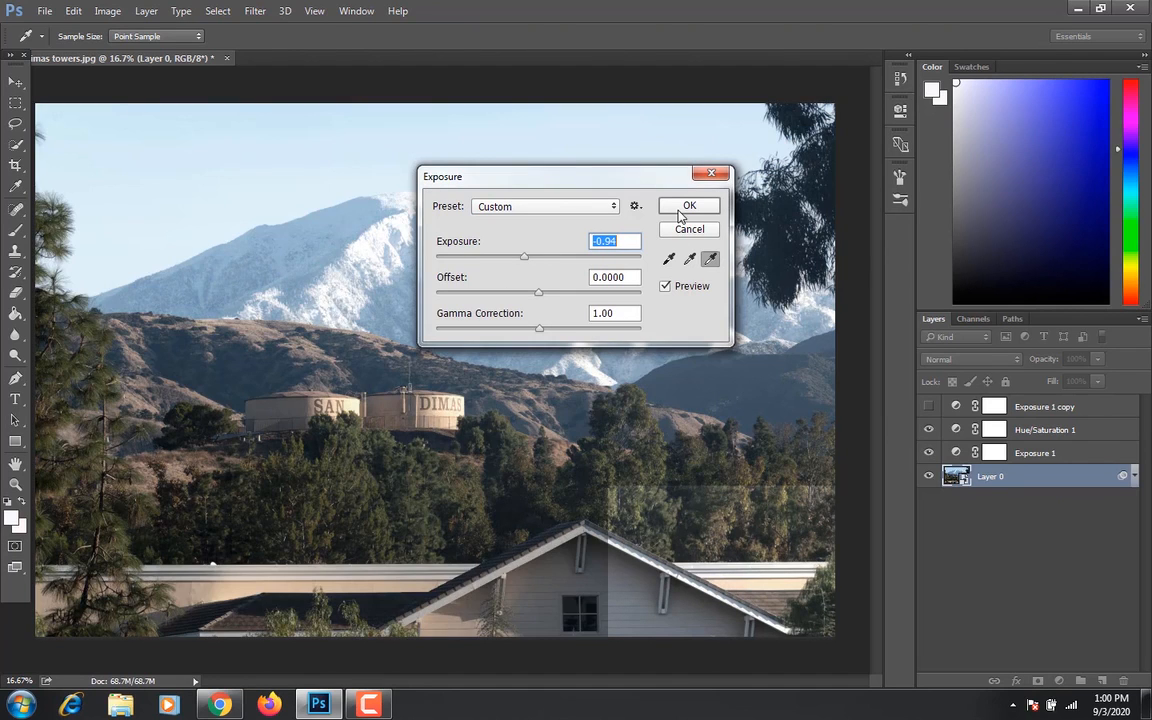
{"action": "left_click", "coordinate": [679, 209]}
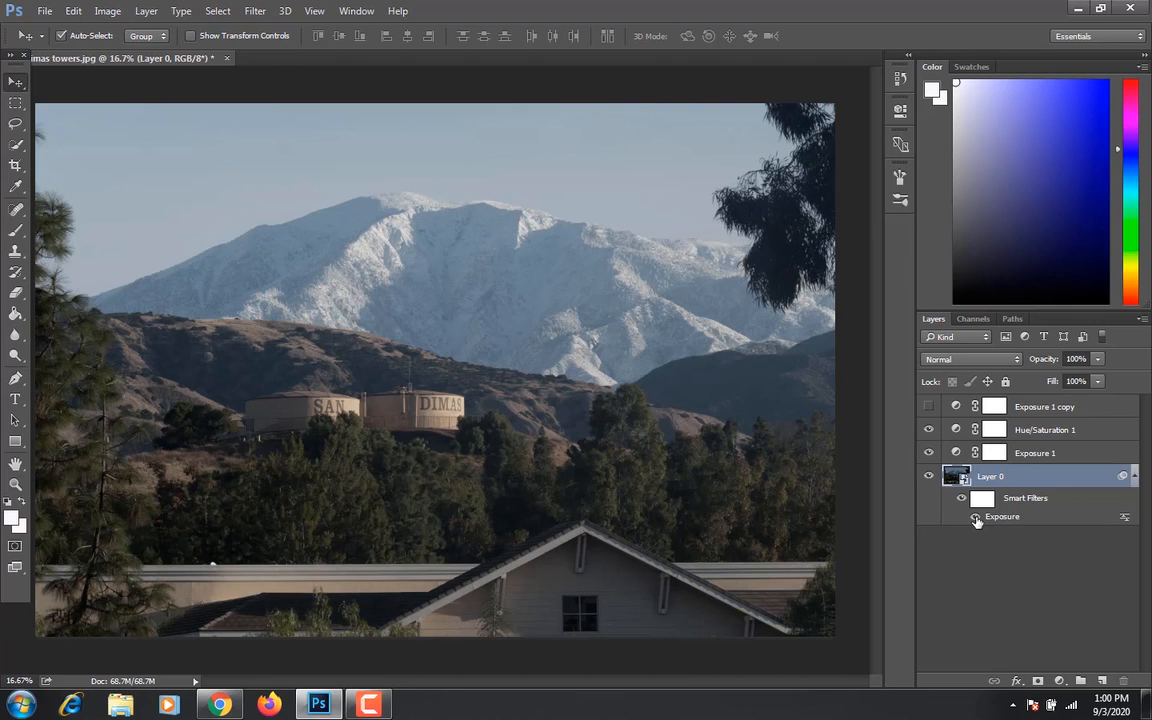
{"action": "left_click", "coordinate": [976, 519]}
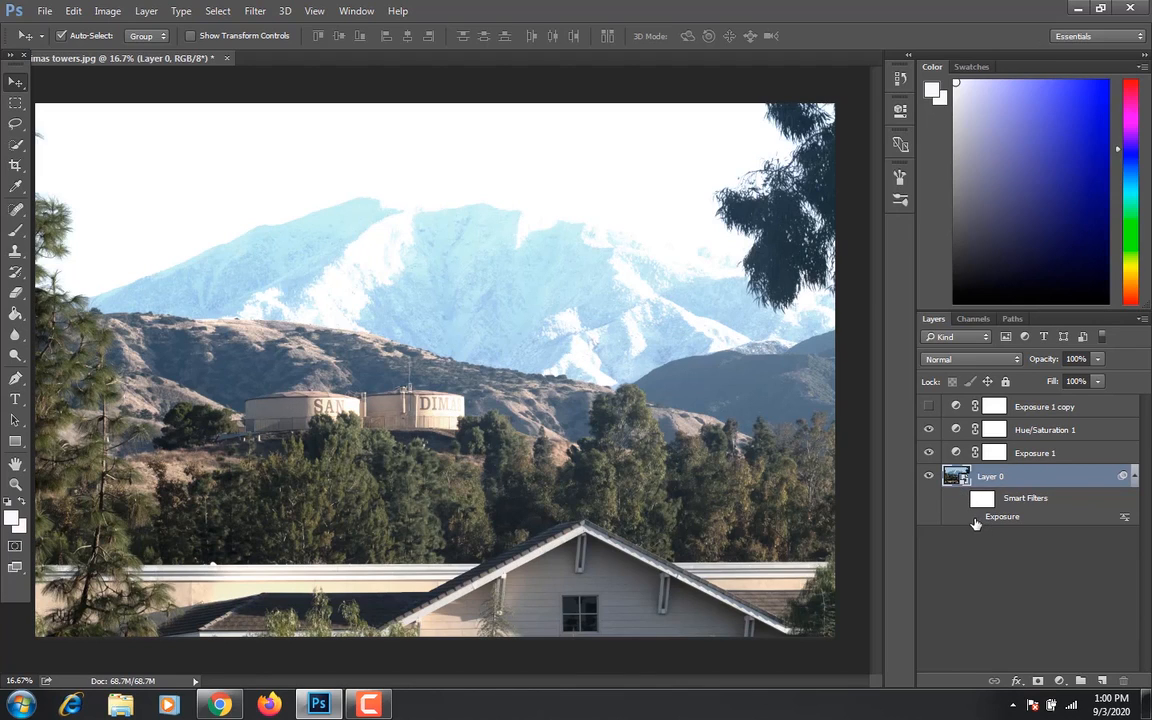
{"action": "left_click", "coordinate": [962, 501]}
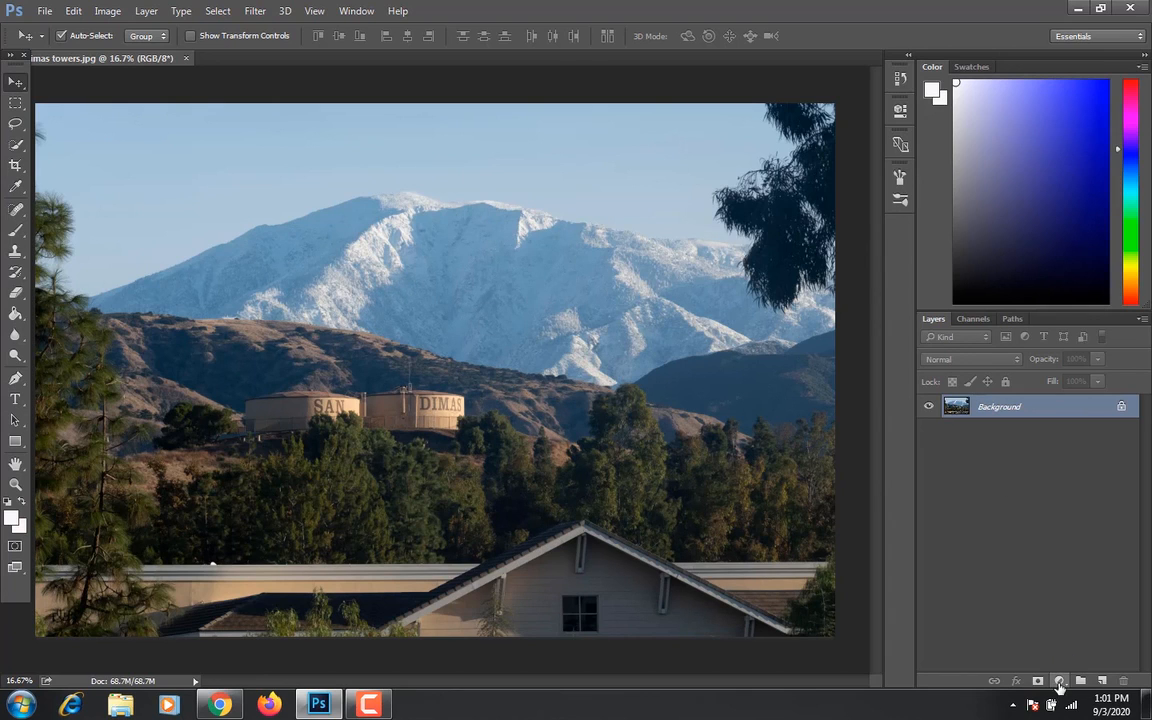
Add a Brightness/Contrast adjustment layer above the Background and set brightness to 47 and contrast to 23.
{"action": "left_click", "coordinate": [1059, 681]}
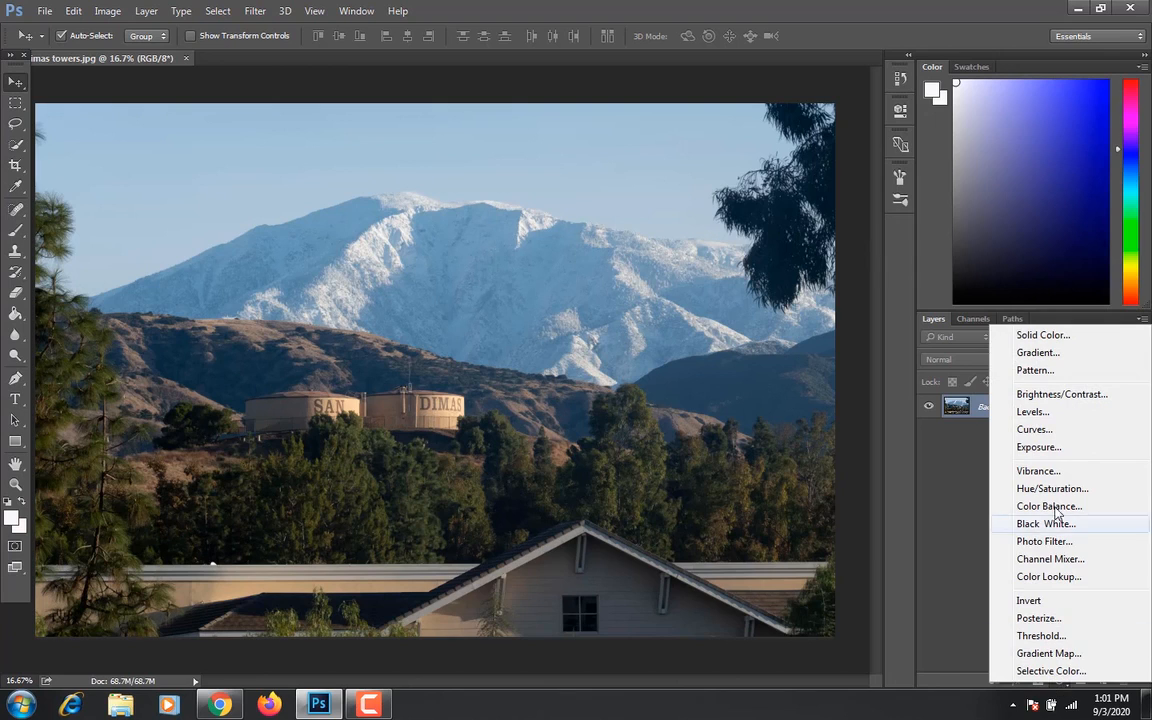
{"action": "left_click", "coordinate": [1047, 395]}
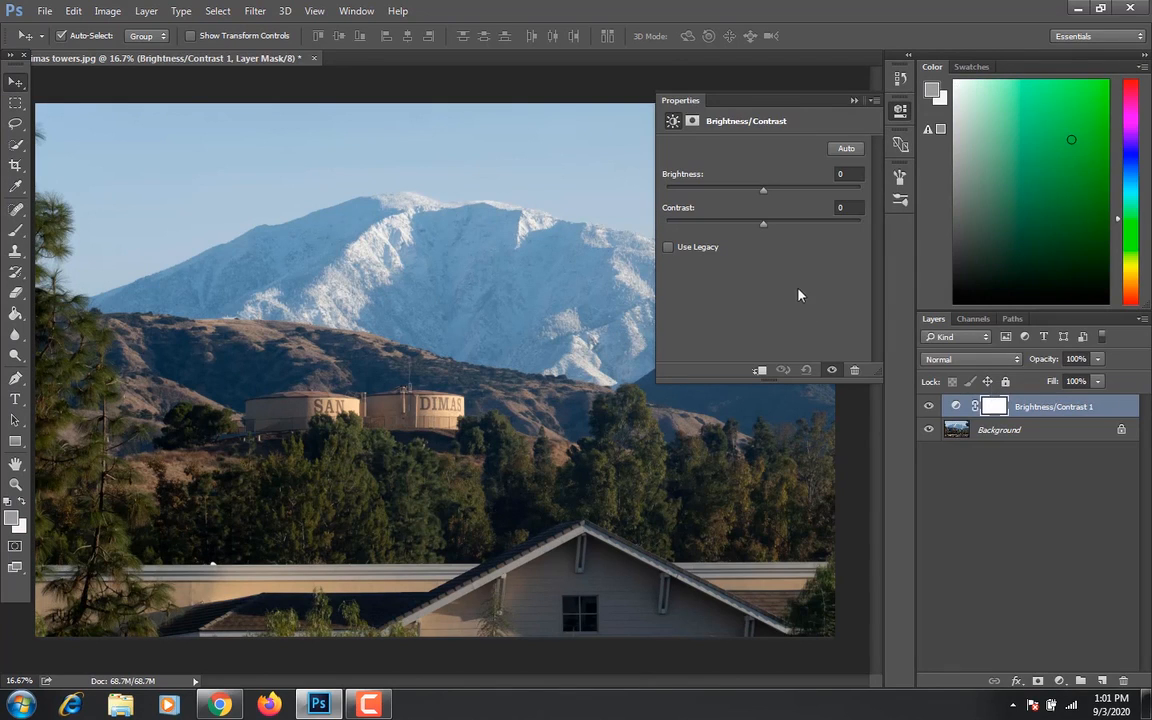
{"action": "left_click_drag", "start_coordinate": [767, 194], "coordinate": [808, 193]}
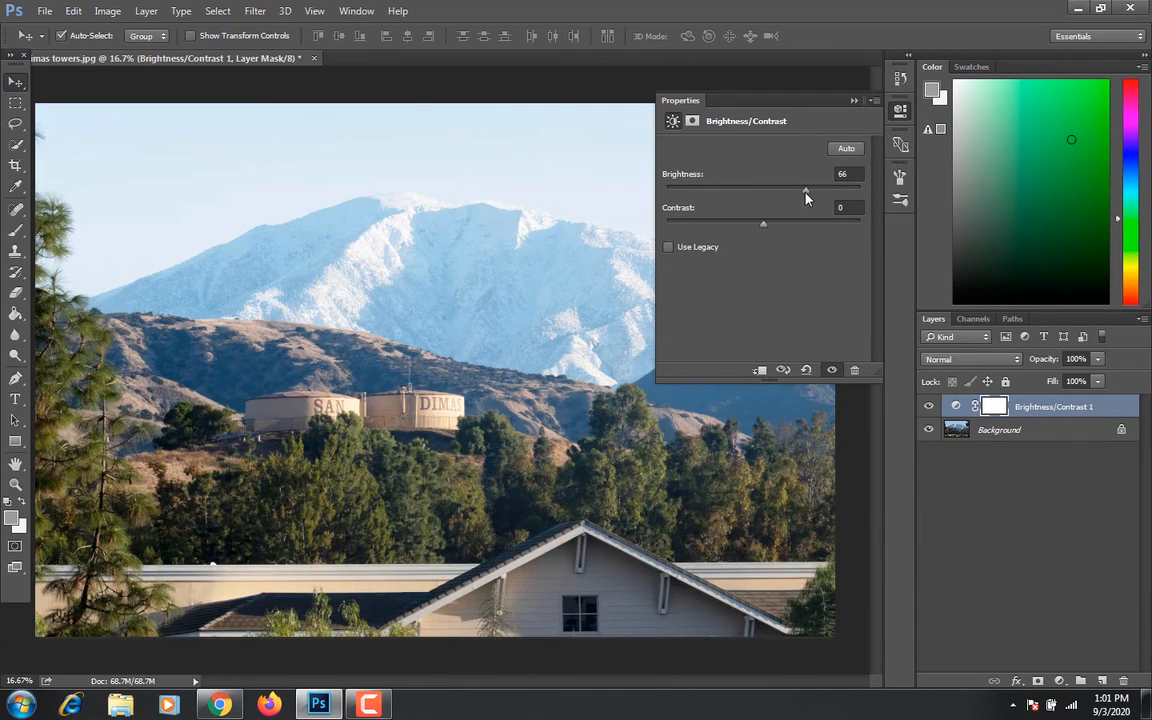
{"action": "left_click_drag", "start_coordinate": [759, 233], "coordinate": [810, 231]}
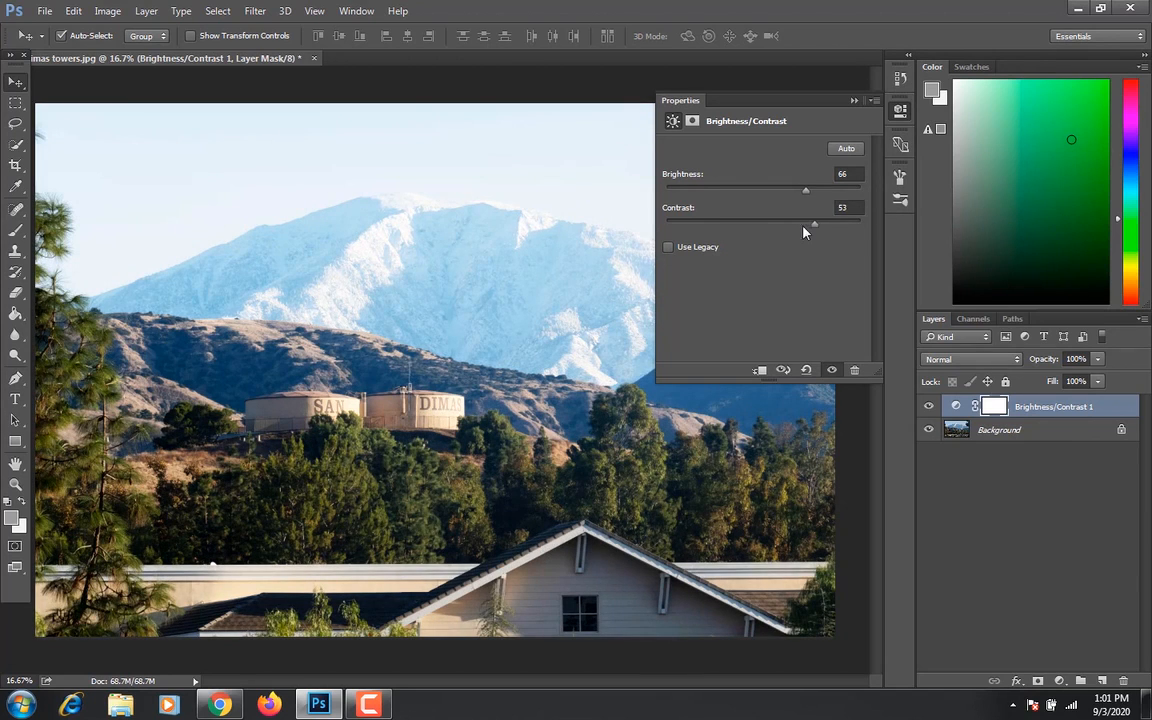
{"action": "left_click_drag", "start_coordinate": [807, 193], "coordinate": [793, 193]}
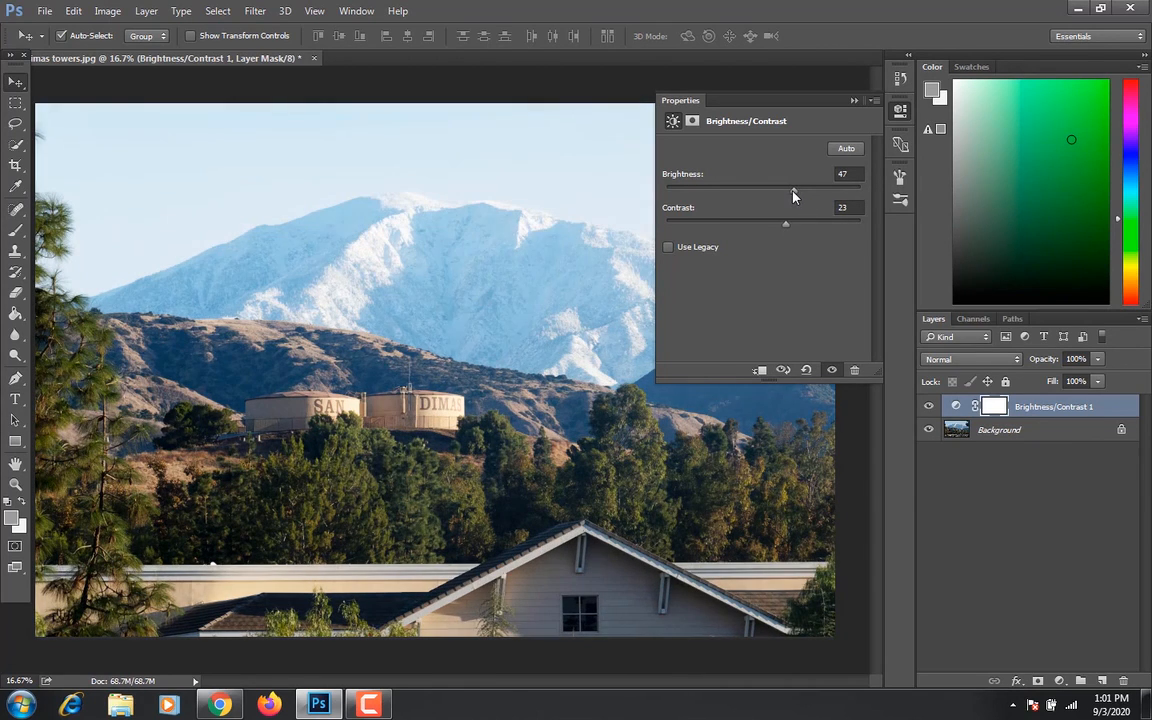
Apply the automatic correction to the Brightness/Contrast layer, compare the image with and without it, and collapse the adjustment properties.
{"action": "left_click", "coordinate": [846, 150]}
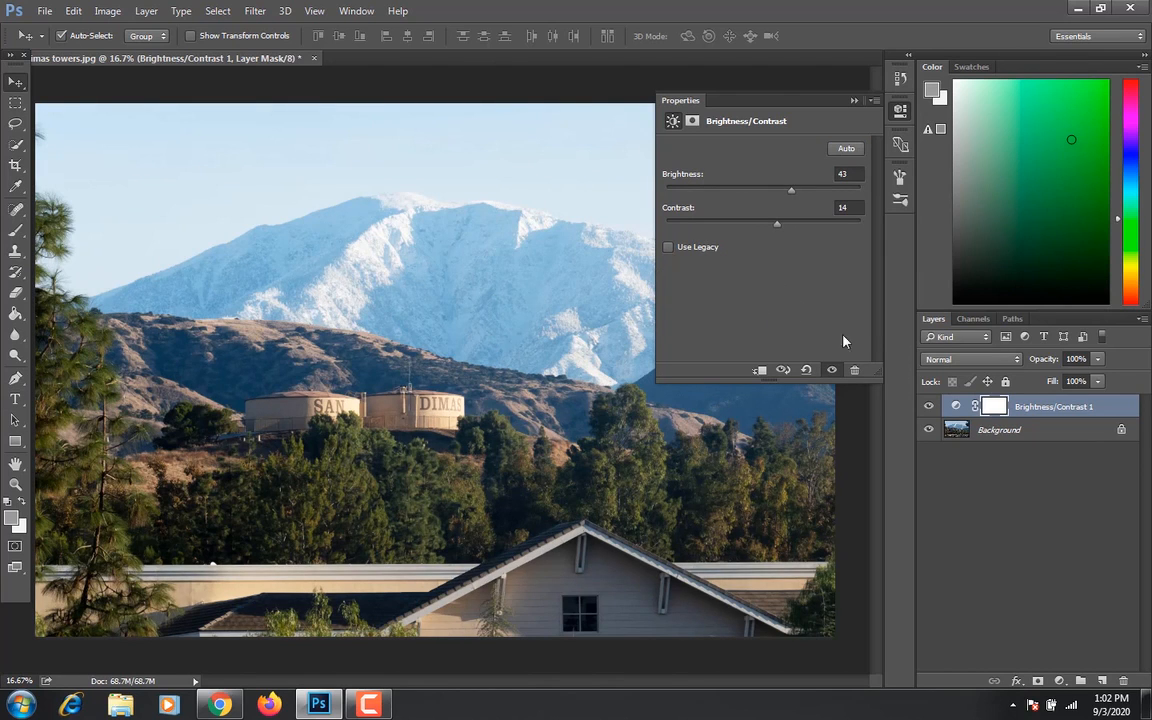
{"action": "left_click", "coordinate": [929, 407]}
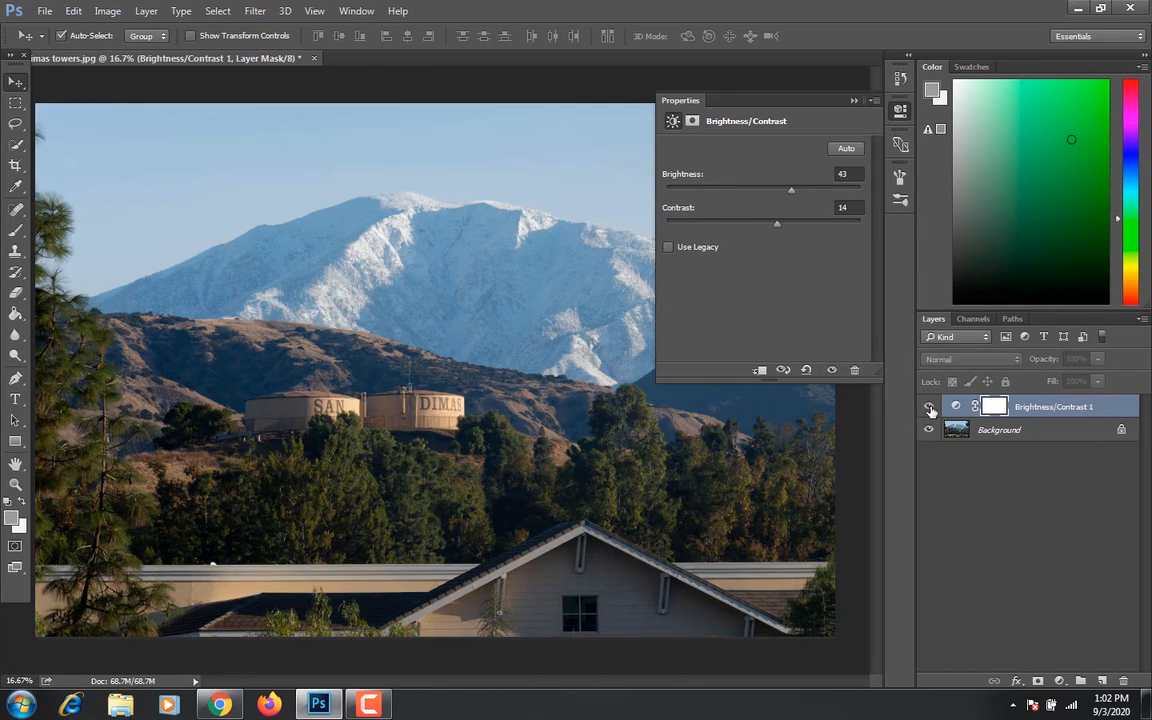
{"action": "left_click", "coordinate": [929, 407]}
{"action": "left_click", "coordinate": [657, 83]}
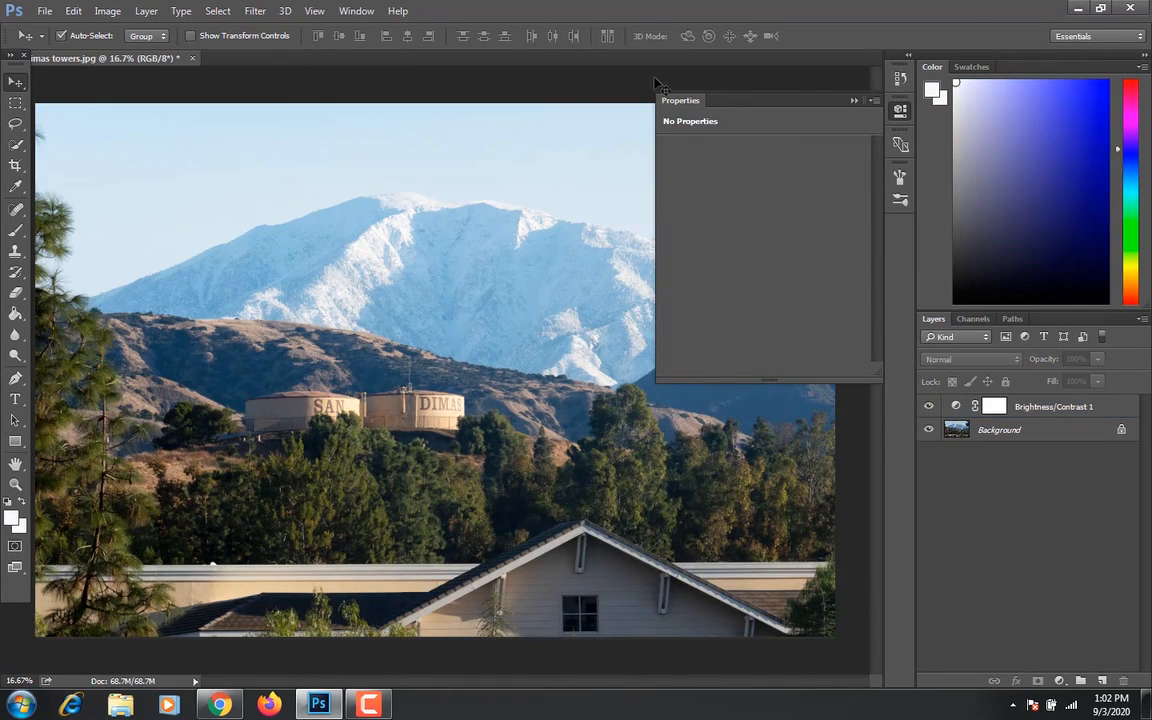
{"action": "left_click", "coordinate": [854, 101]}
Add a Levels adjustment layer above the Brightness/Contrast layer.
{"action": "left_click", "coordinate": [1059, 681]}
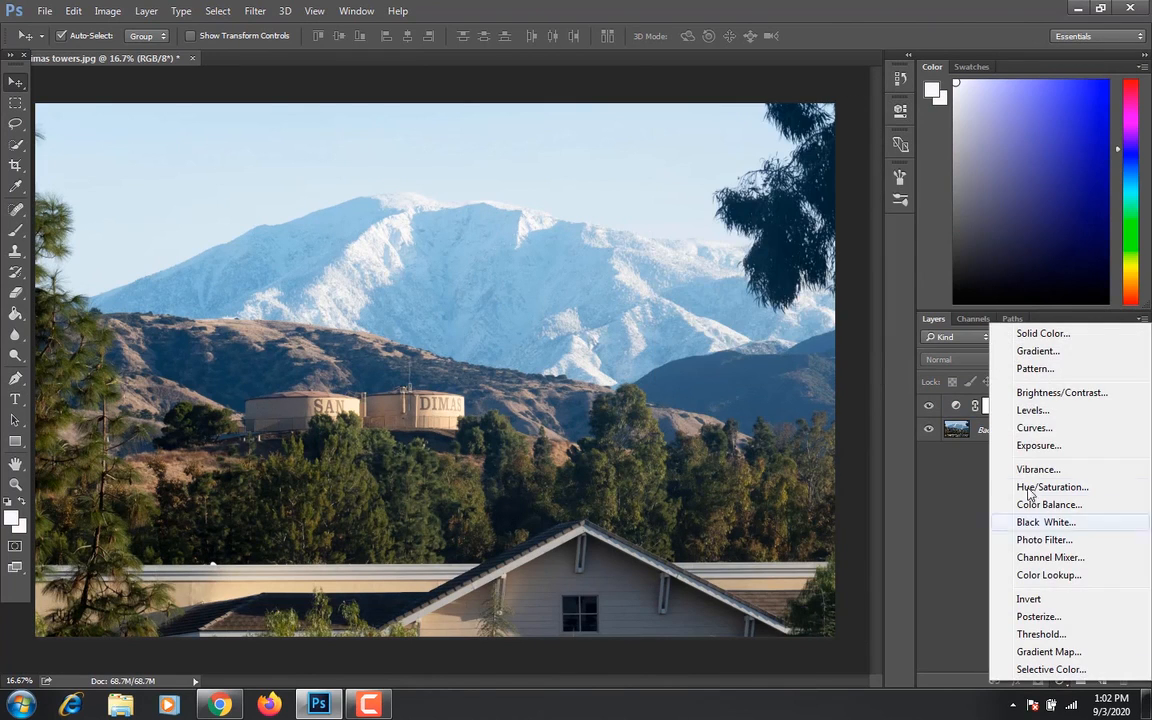
{"action": "left_click", "coordinate": [1058, 392]}
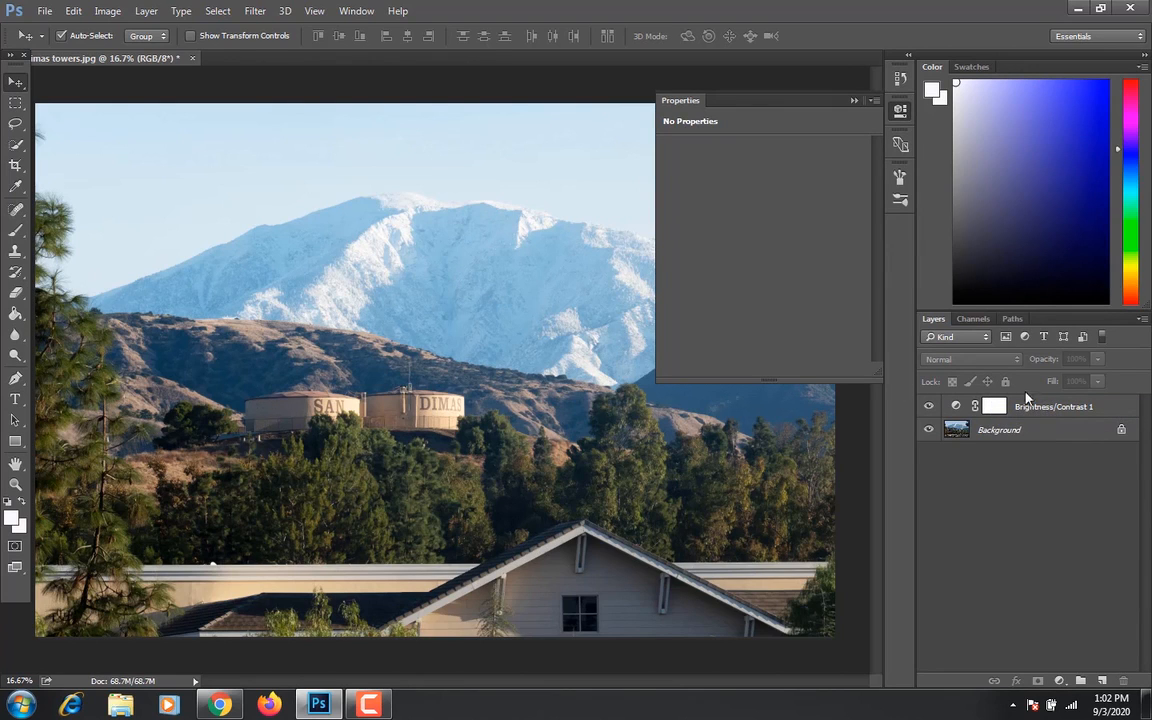
{"action": "left_click", "coordinate": [1059, 680]}
{"action": "left_click", "coordinate": [1058, 414]}
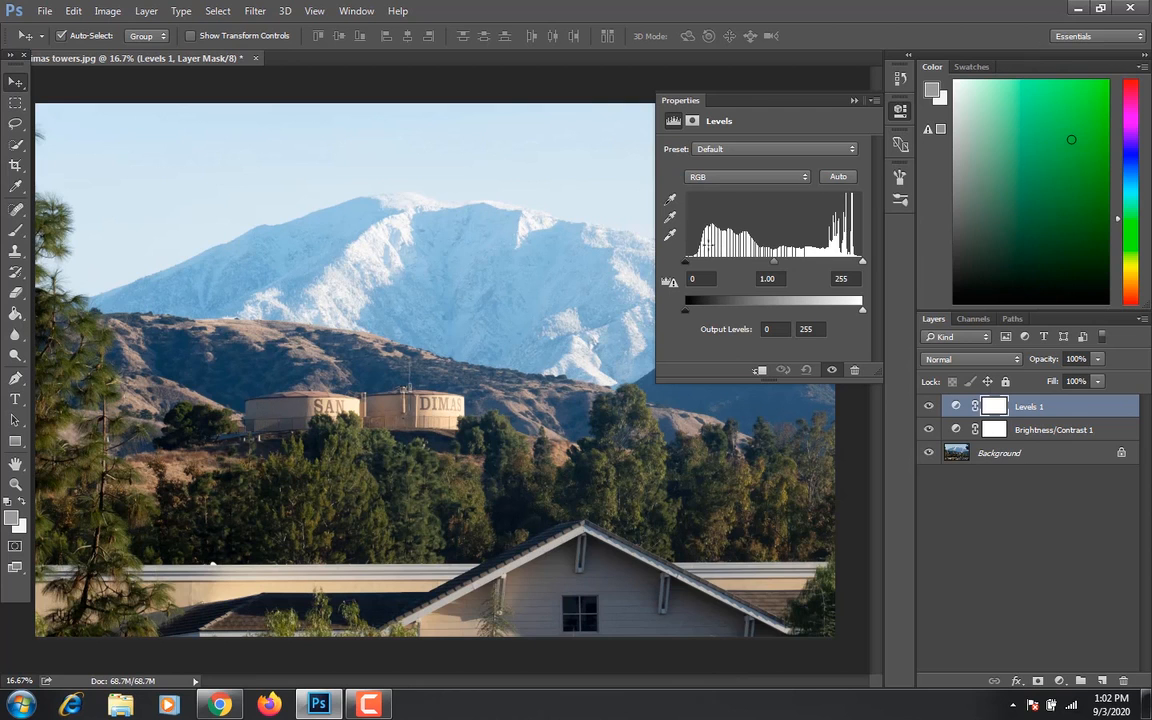
Try a black input of 5 and midtones of 1.11 on the Levels layer, plus the Increase Contrast 1 and 3 presets.
{"action": "mouse_move", "coordinate": [688, 267]}
{"action": "left_mouse_down"}
{"action": "mouse_move", "coordinate": [745, 275]}
{"action": "mouse_move", "coordinate": [689, 263]}
{"action": "left_mouse_up"}
{"action": "mouse_move", "coordinate": [775, 262]}
{"action": "left_mouse_down"}
{"action": "mouse_move", "coordinate": [760, 265]}
{"action": "mouse_move", "coordinate": [776, 264]}
{"action": "left_mouse_up"}
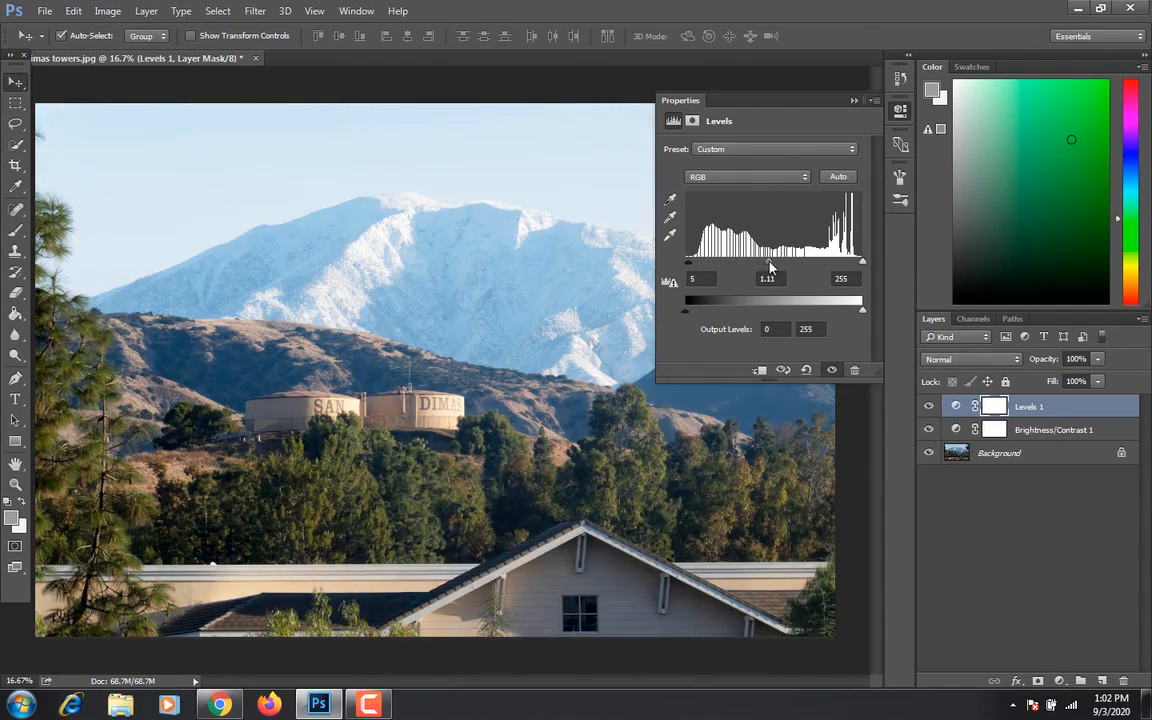
{"action": "left_click", "coordinate": [745, 150]}
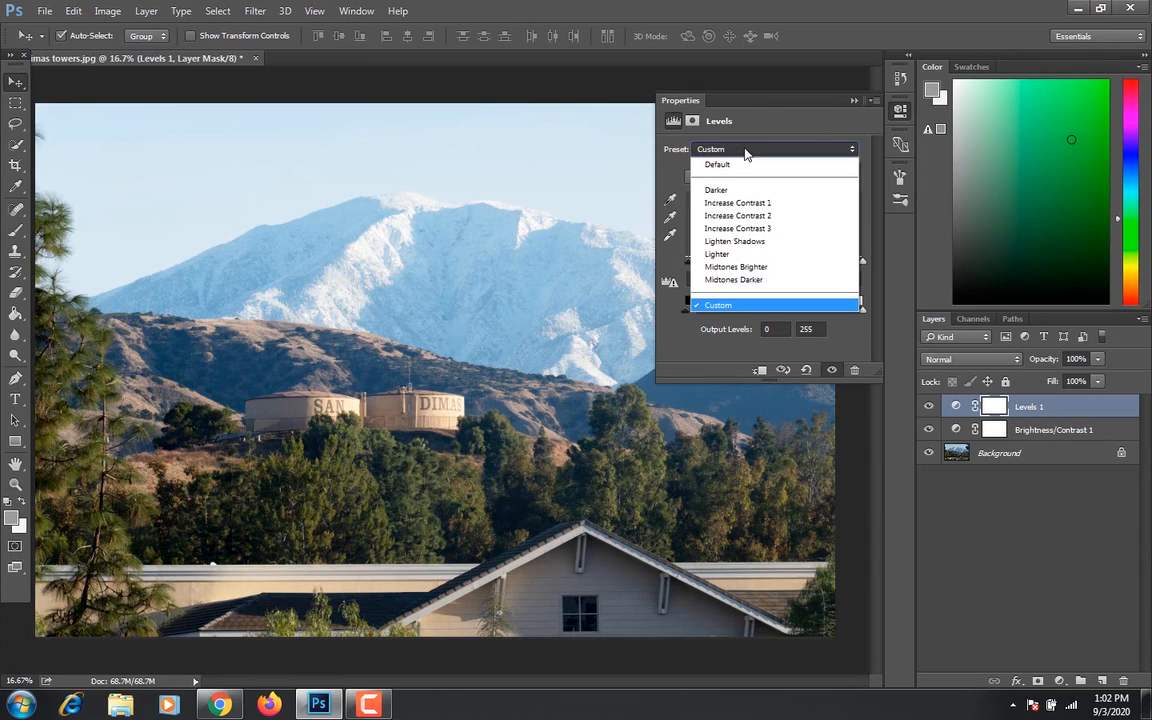
{"action": "left_click", "coordinate": [753, 204]}
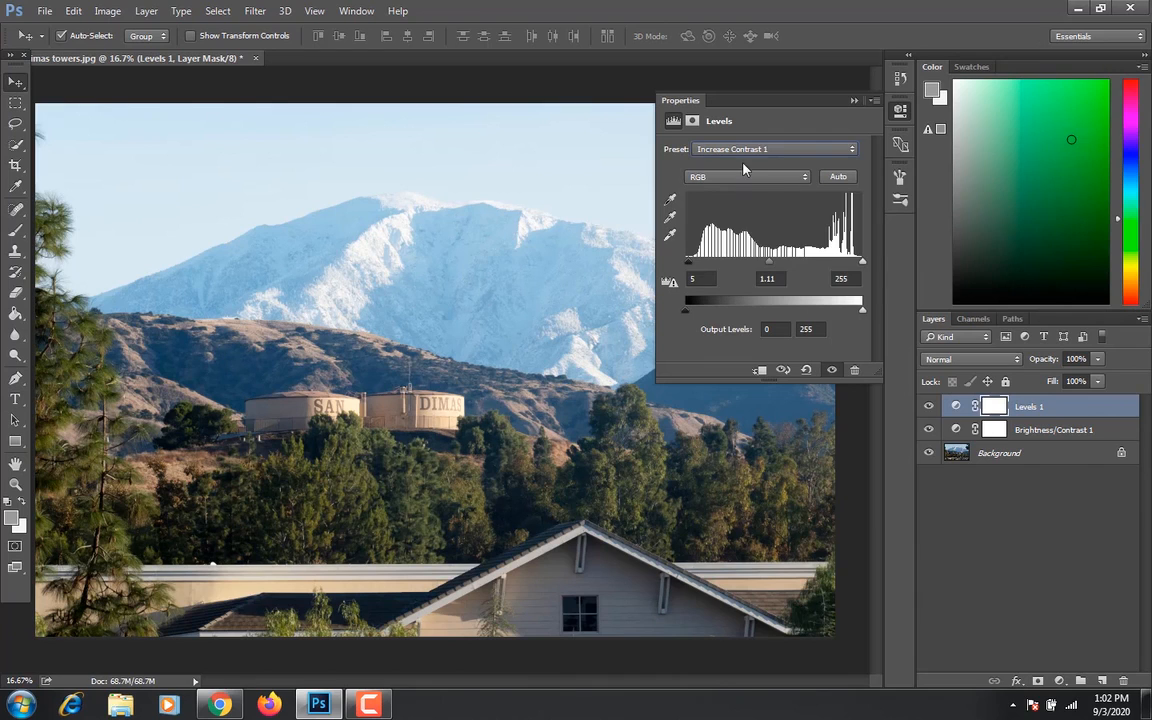
{"action": "left_click", "coordinate": [744, 152]}
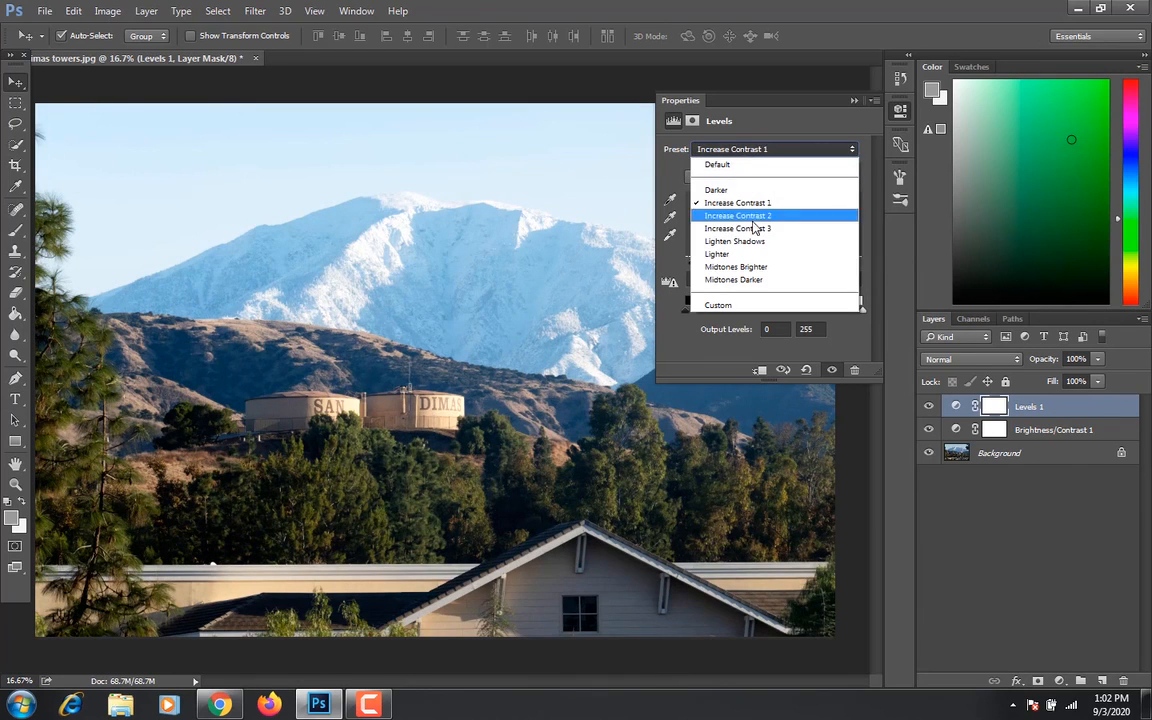
{"action": "left_click", "coordinate": [755, 230]}
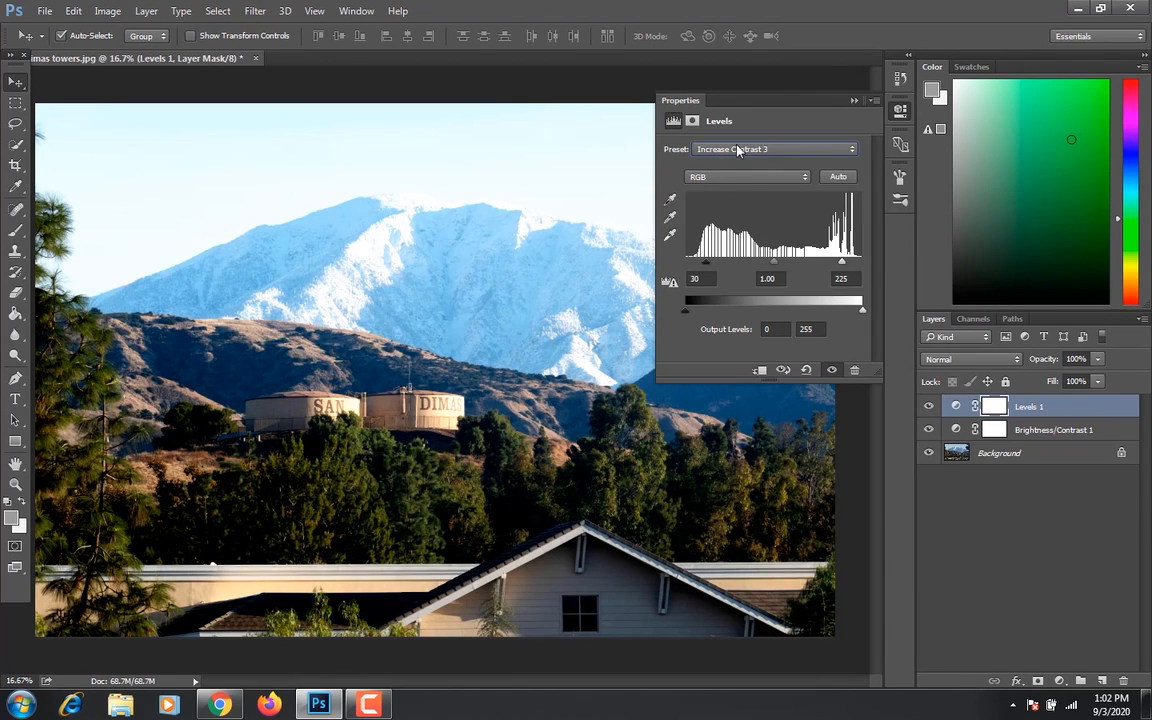
Apply the Midtones Brighter preset to the Levels layer.
{"action": "left_click", "coordinate": [738, 150]}
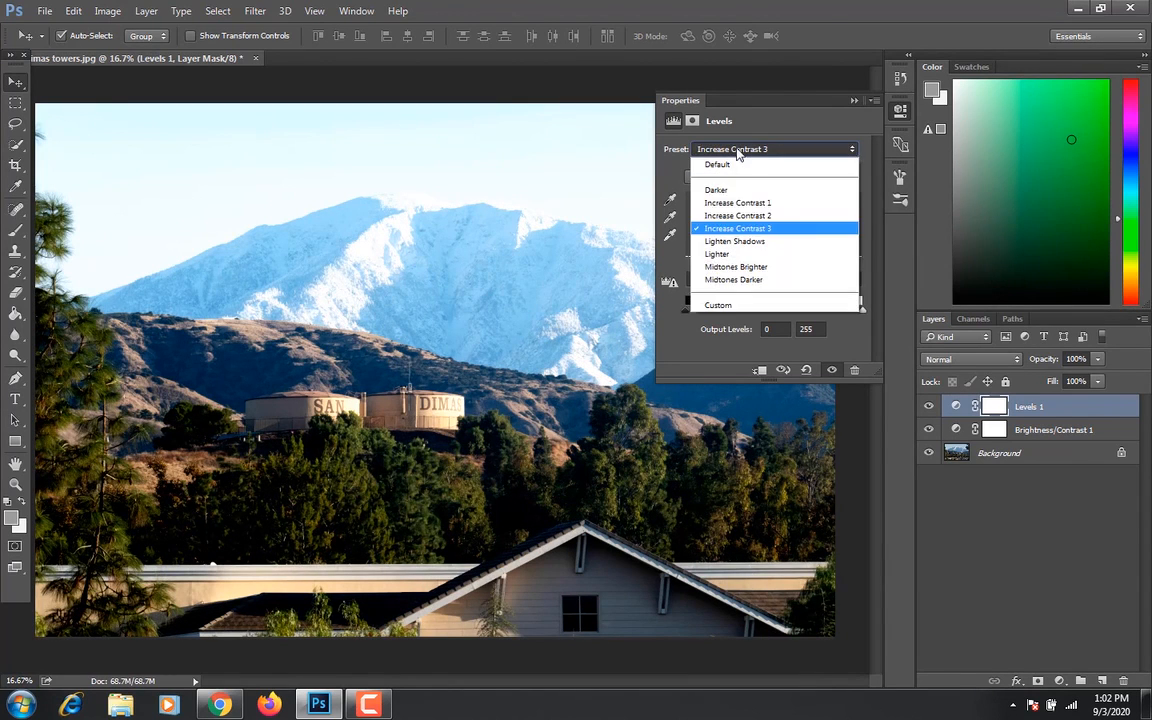
{"action": "left_click", "coordinate": [736, 268]}
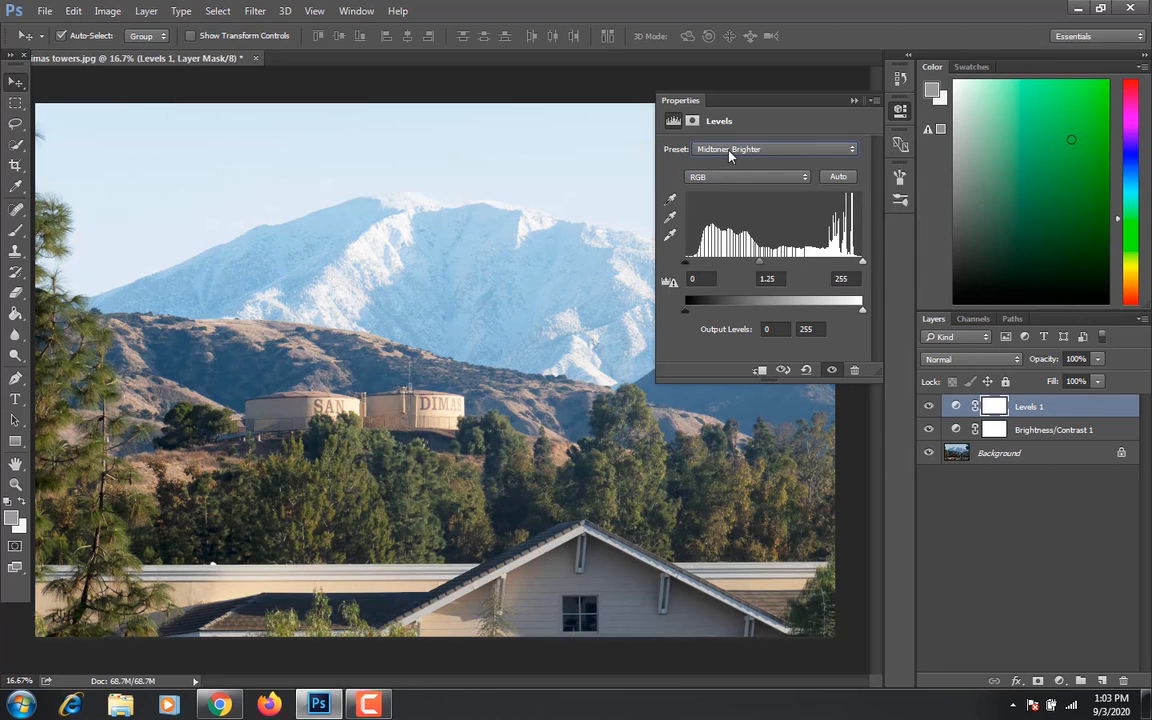
{"action": "left_click", "coordinate": [718, 149]}
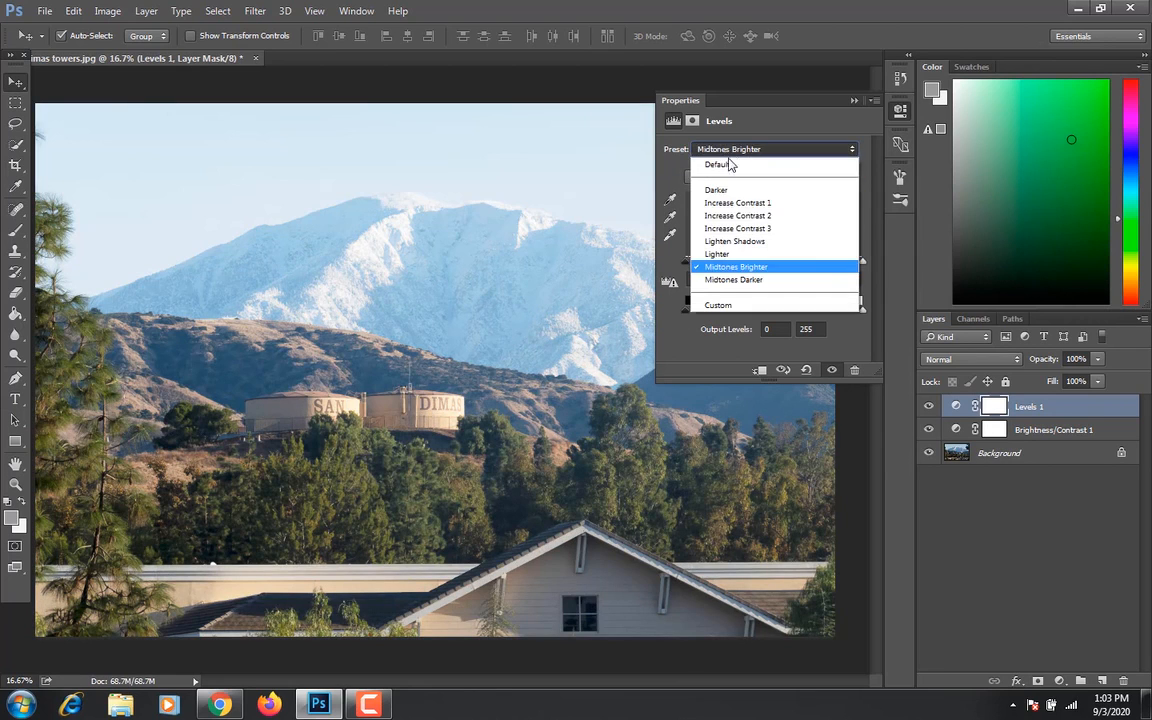
{"action": "left_click", "coordinate": [735, 305]}
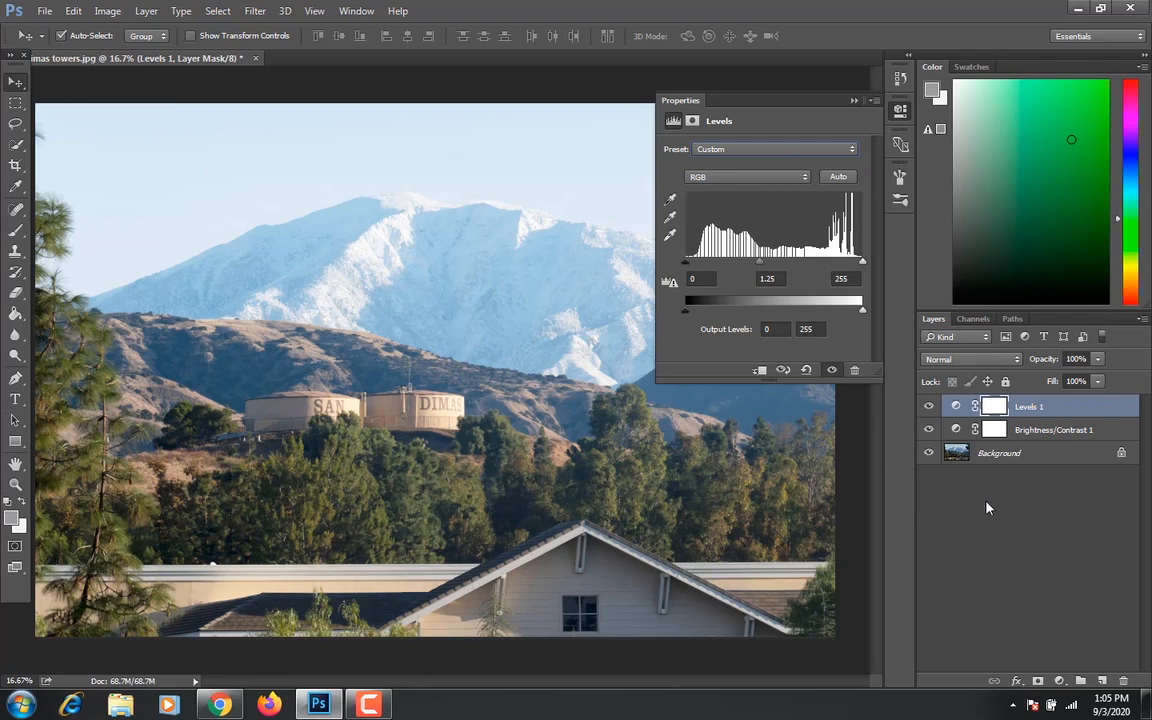
Add a Vibrance adjustment layer above the Levels layer with vibrance +64 and saturation +37.
{"action": "left_click", "coordinate": [986, 508]}
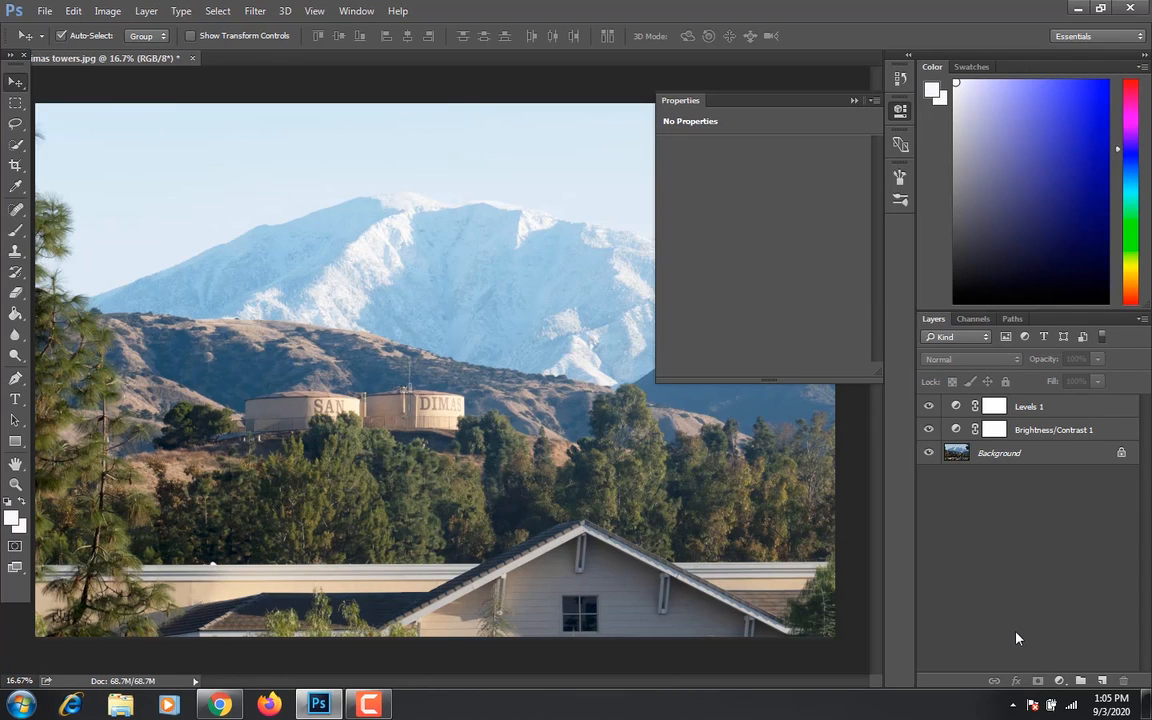
{"action": "left_click", "coordinate": [1059, 681]}
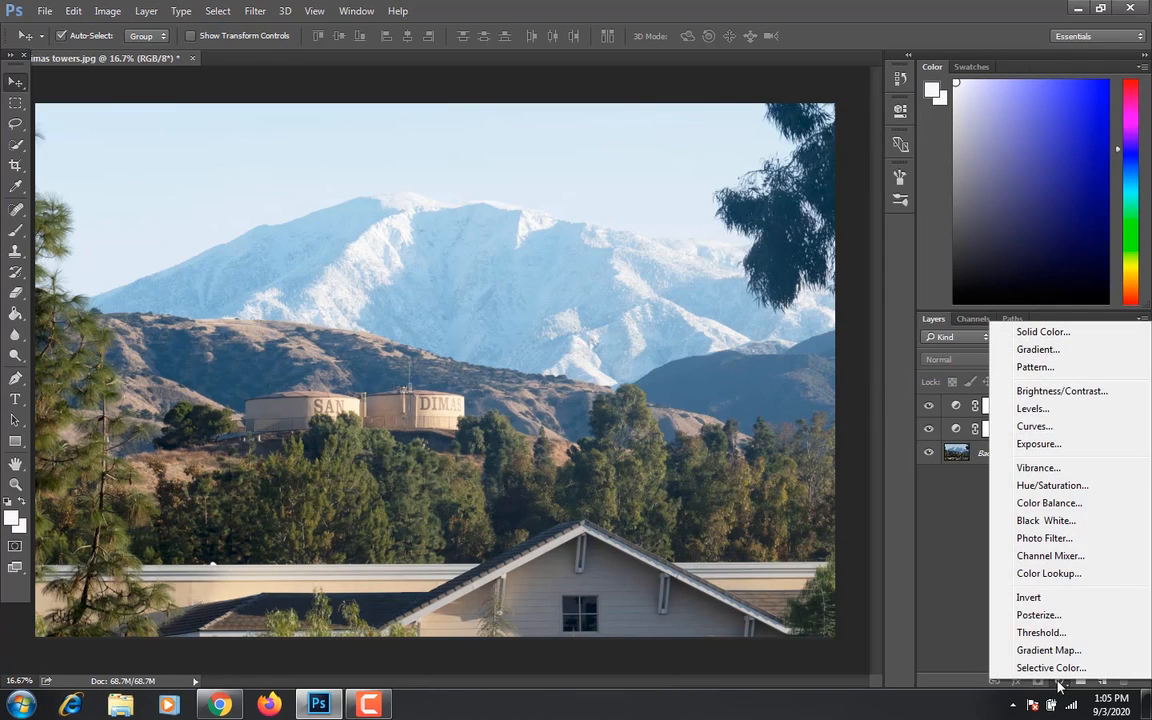
{"action": "left_click", "coordinate": [1037, 468]}
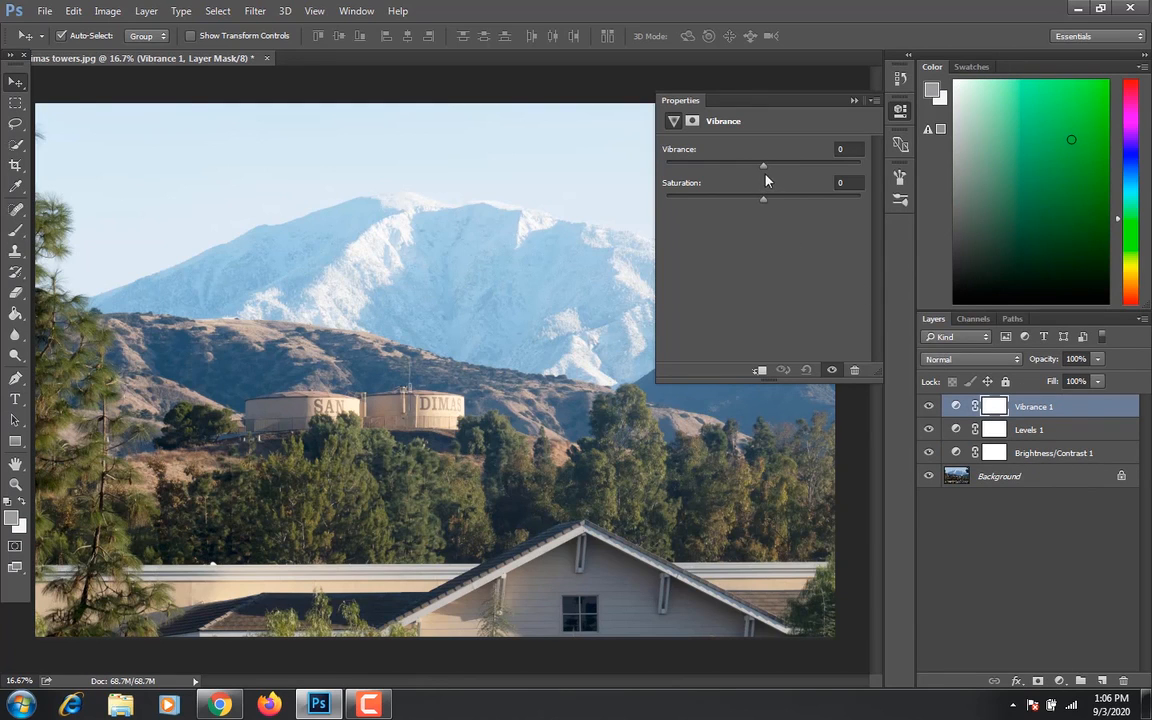
{"action": "left_click_drag", "start_coordinate": [765, 170], "coordinate": [817, 170]}
{"action": "left_click_drag", "start_coordinate": [762, 200], "coordinate": [795, 204]}
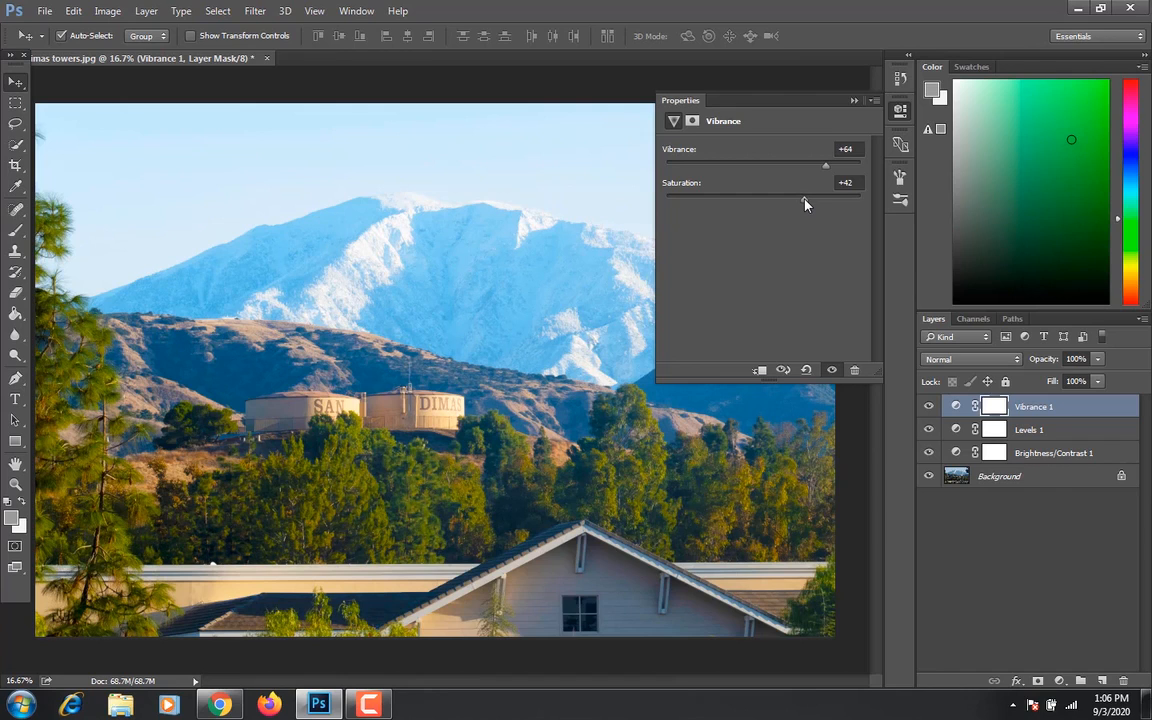
{"action": "left_click_drag", "start_coordinate": [806, 203], "coordinate": [800, 200]}
{"action": "left_click", "coordinate": [775, 82]}
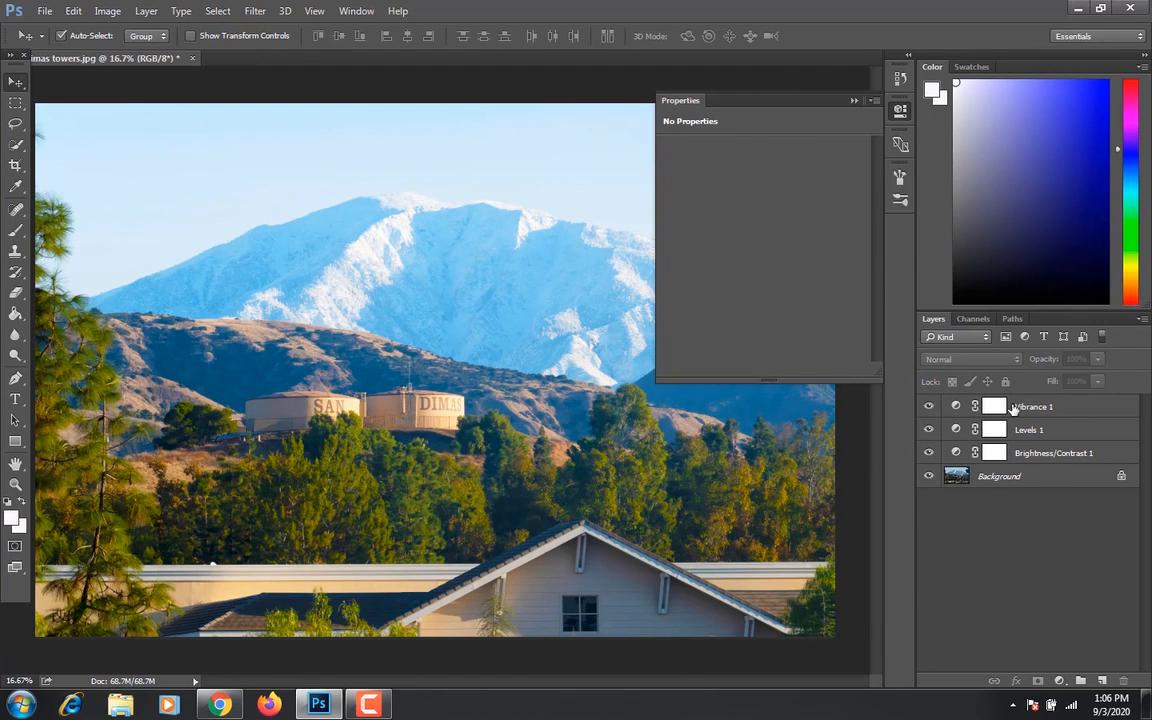
Reopen the Vibrance layer's properties to review its vibrance and saturation settings, and collapse them again.
{"action": "left_click", "coordinate": [1012, 407]}
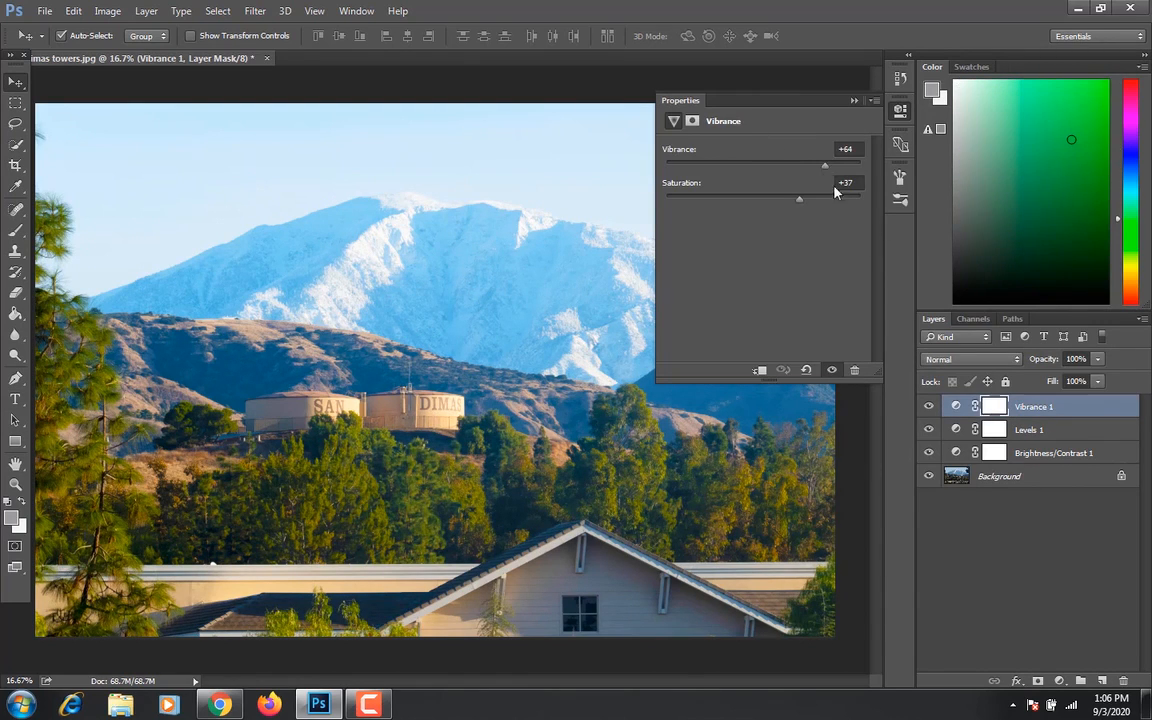
{"action": "left_click", "coordinate": [855, 101]}
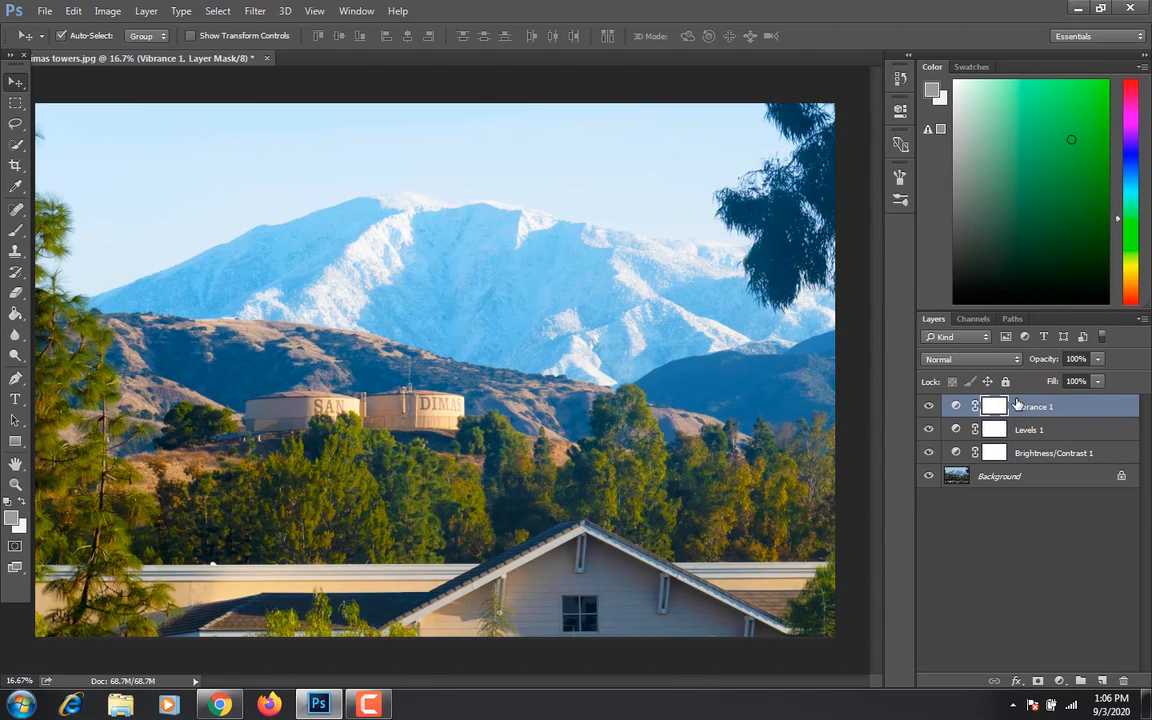
{"action": "key", "text": "ctrl+2"}
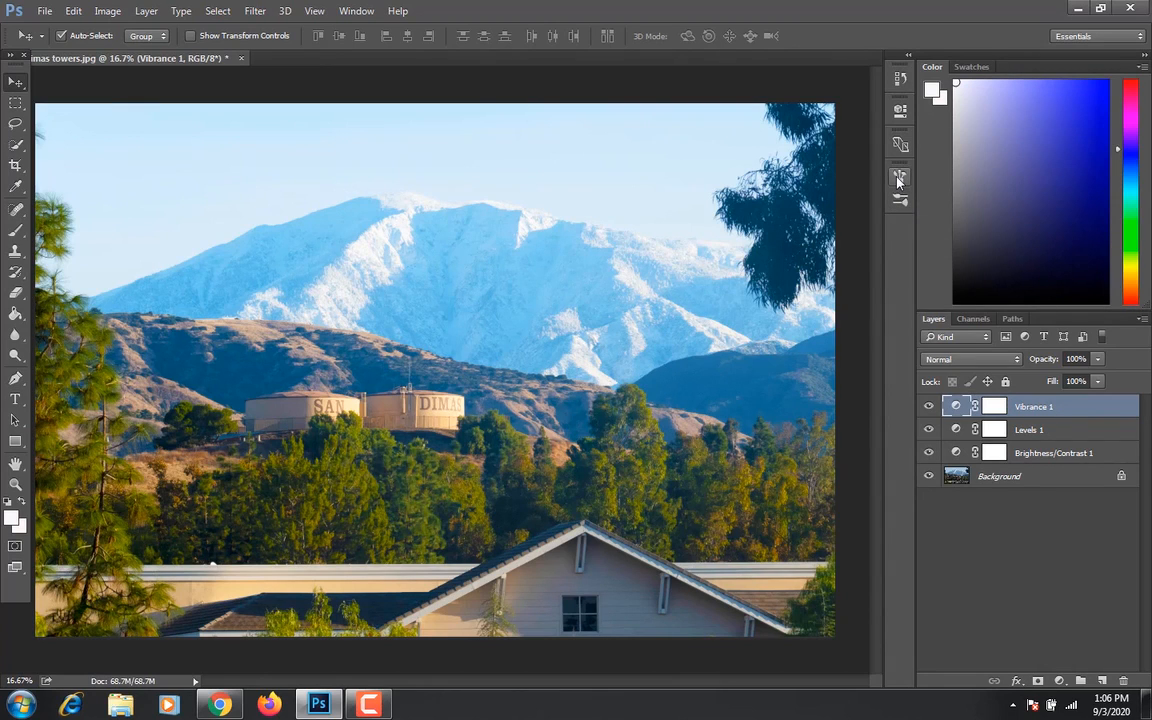
{"action": "left_click", "coordinate": [898, 116]}
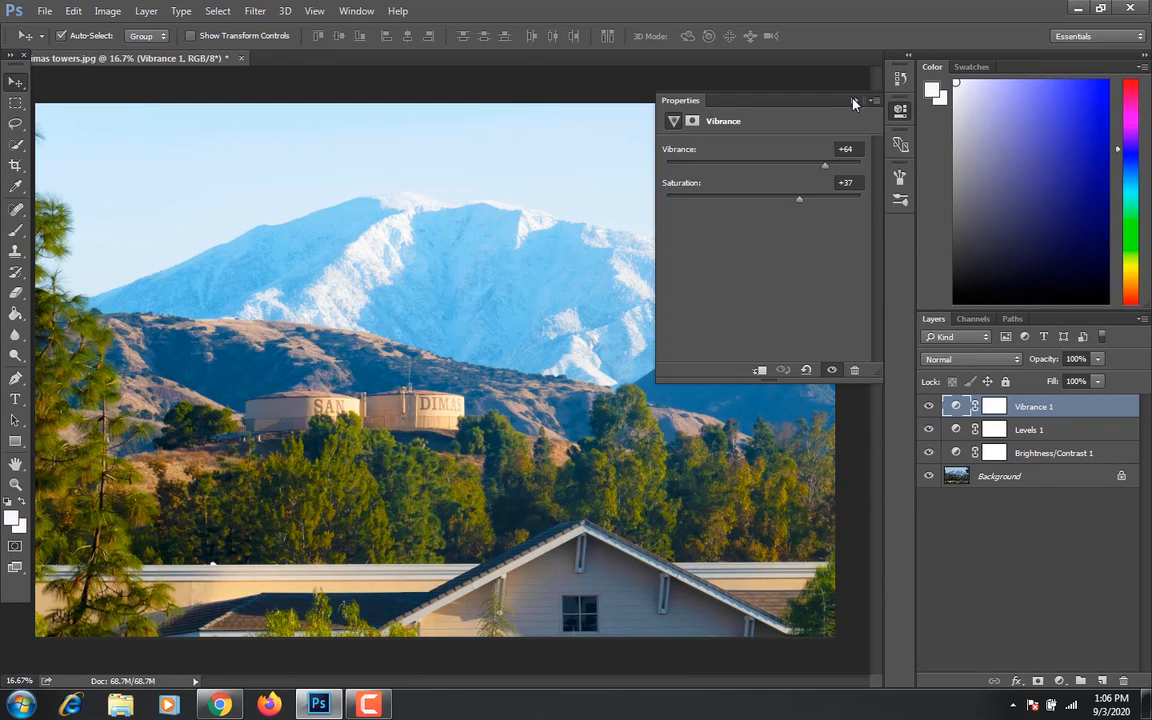
{"action": "left_click", "coordinate": [854, 102]}
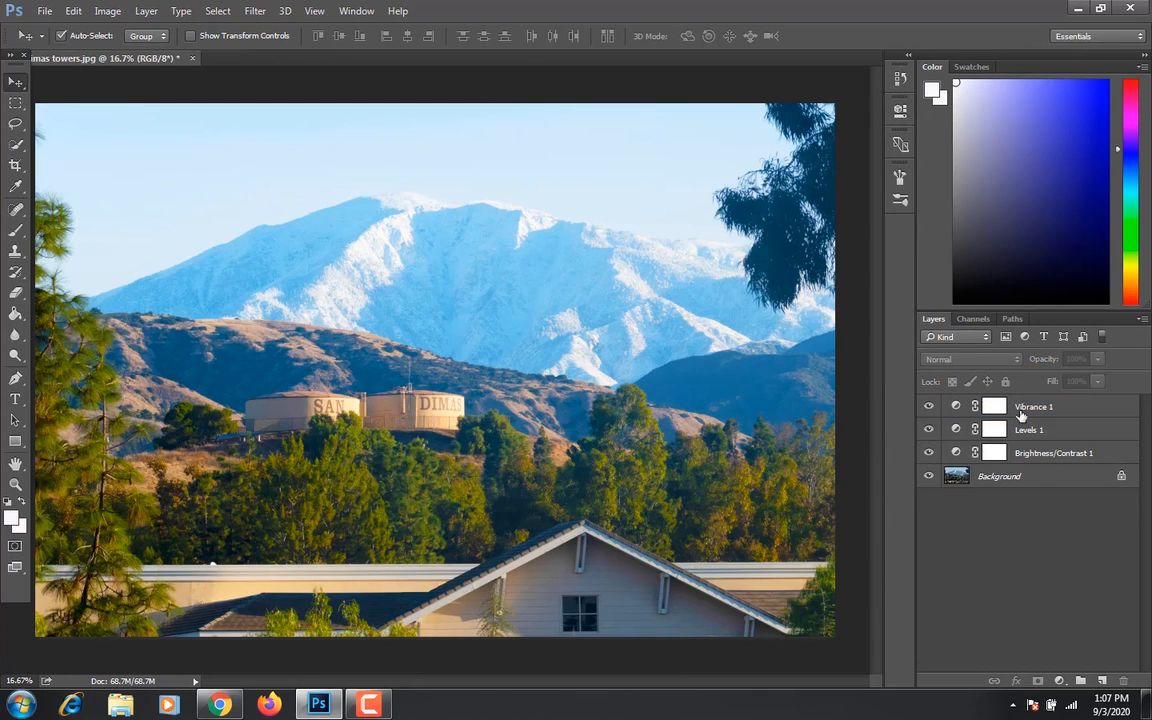
{"action": "left_click", "coordinate": [901, 111]}
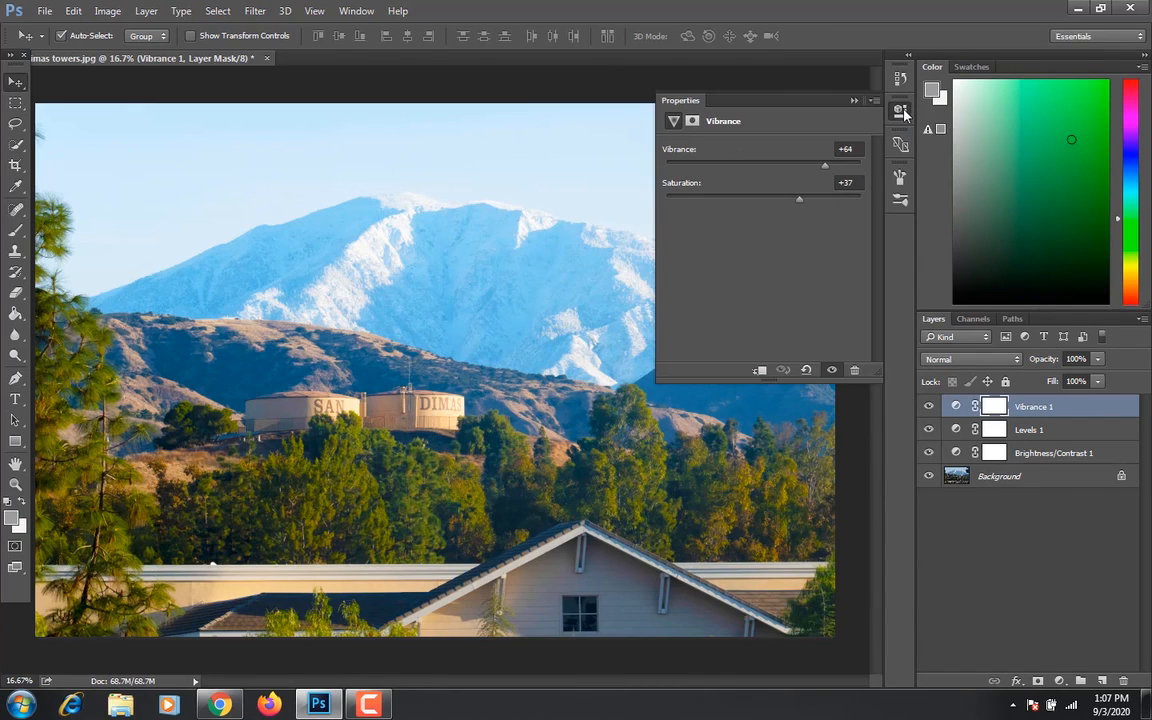
{"action": "left_click", "coordinate": [795, 90]}
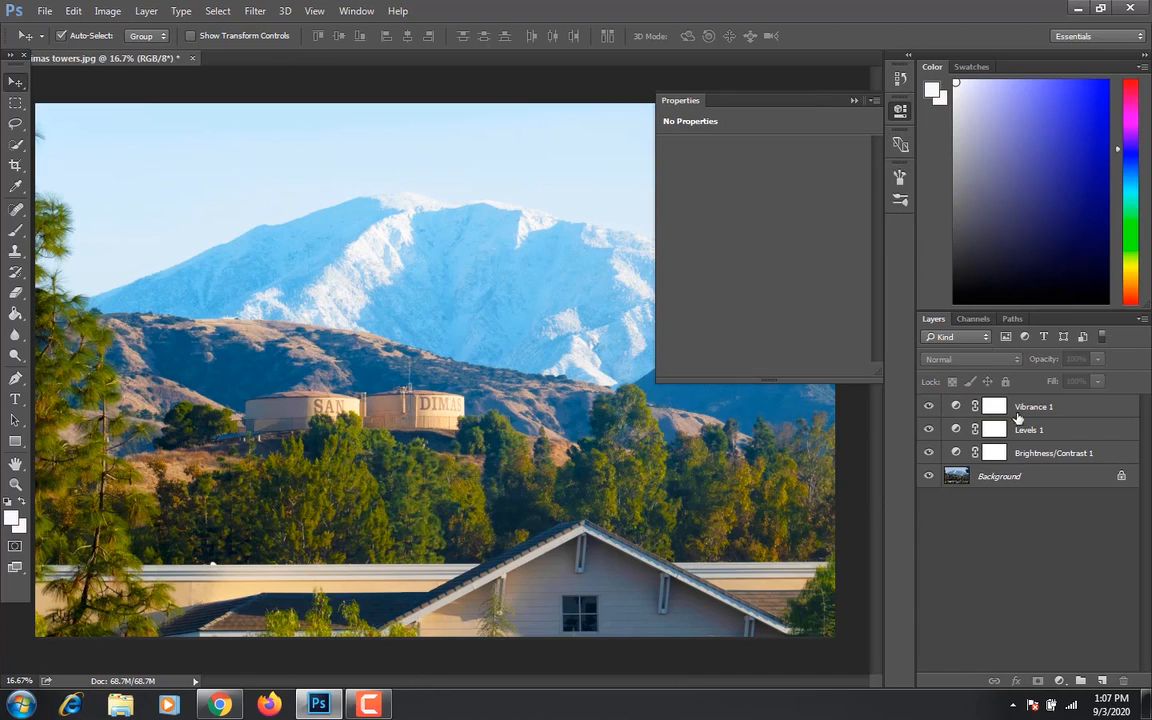
{"action": "left_click", "coordinate": [855, 100]}
Review the editable settings of the Levels layer and the Brightness/Contrast layer.
{"action": "left_click", "coordinate": [1020, 428]}
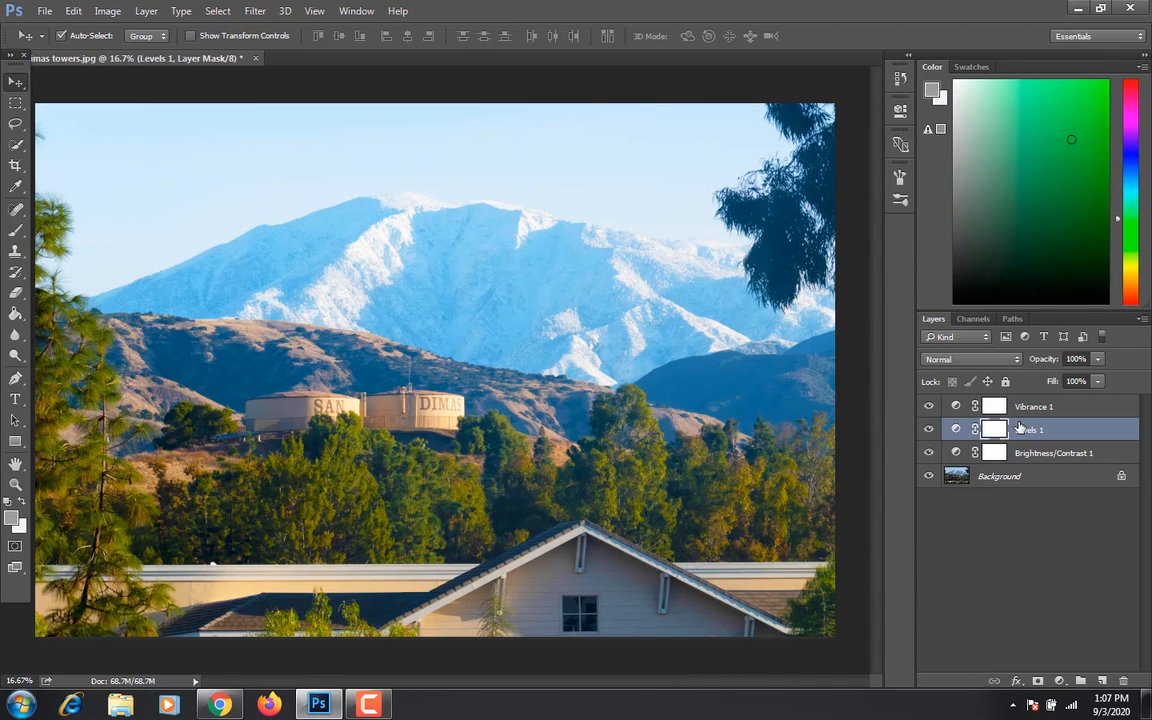
{"action": "left_click", "coordinate": [900, 111]}
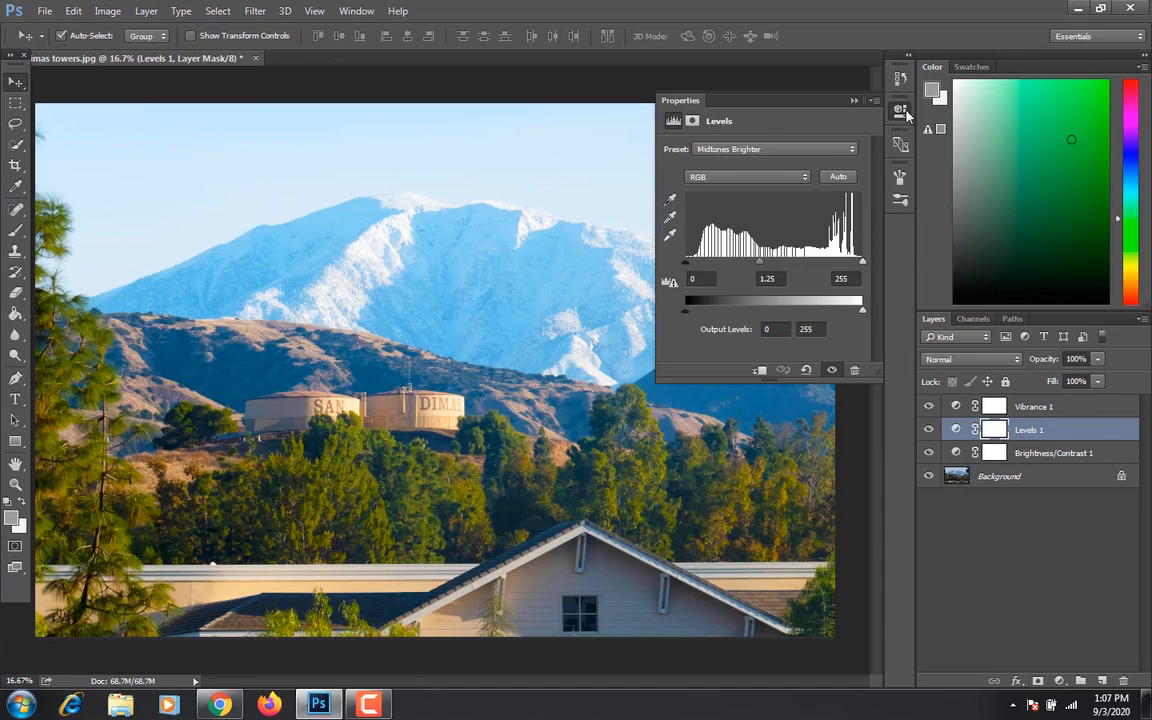
{"action": "left_click", "coordinate": [797, 88]}
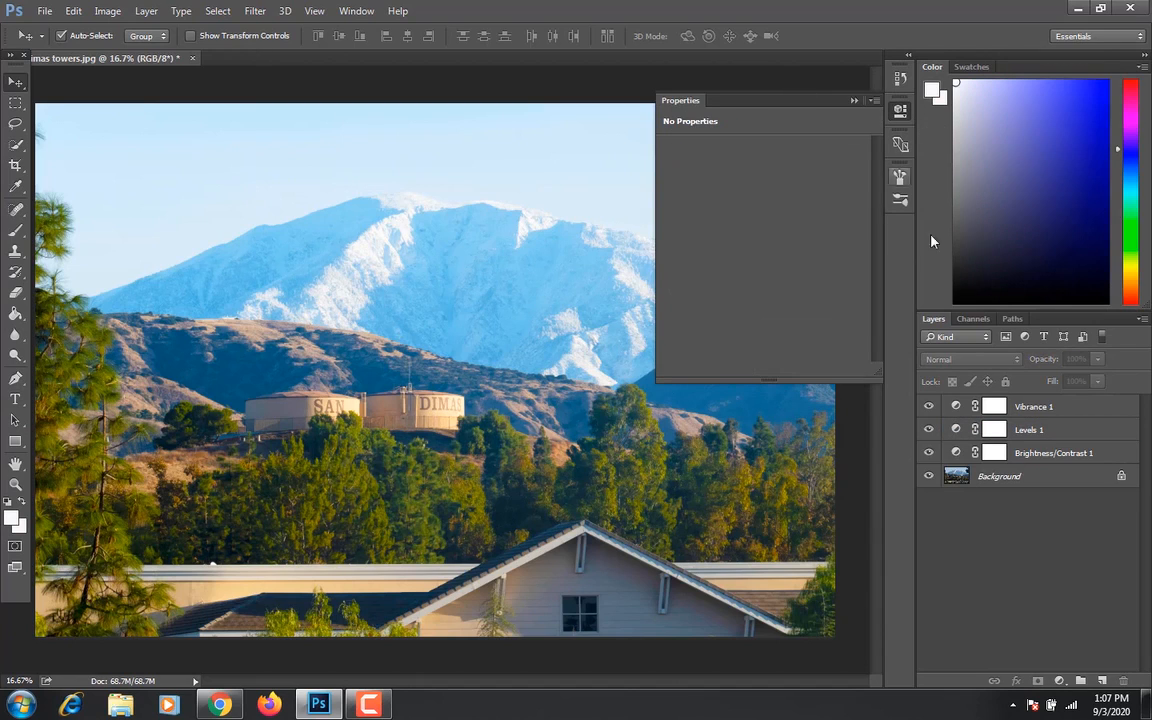
{"action": "left_click", "coordinate": [1030, 456]}
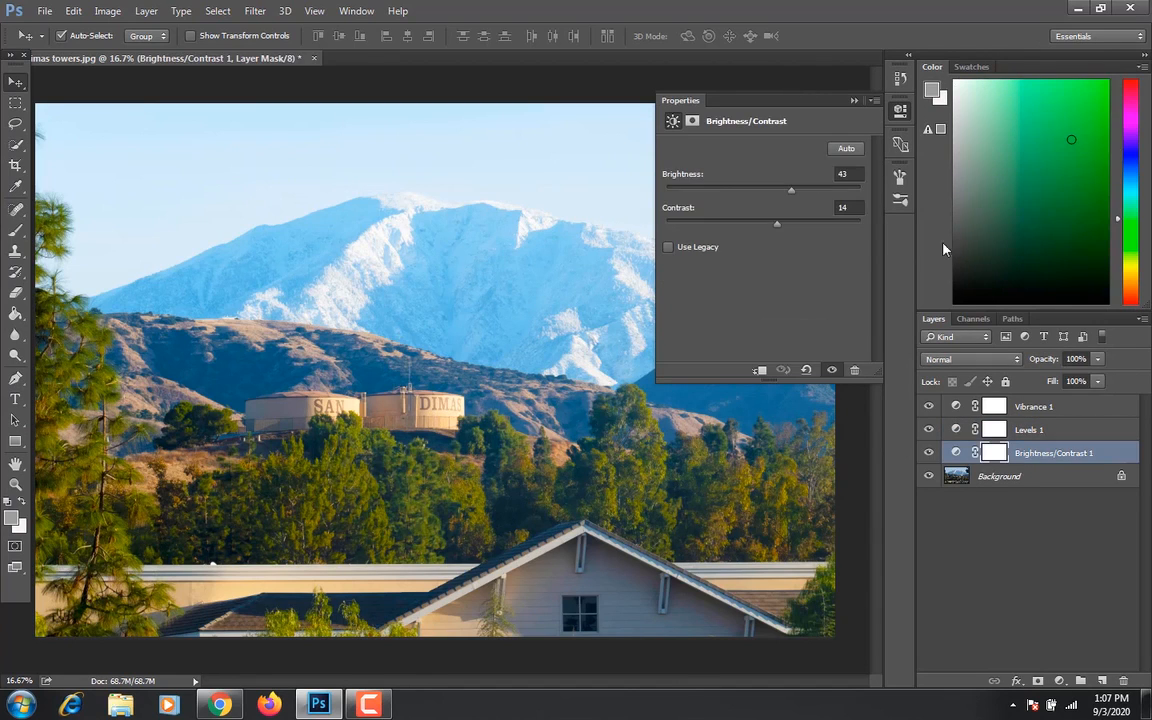
{"action": "left_click", "coordinate": [898, 113]}
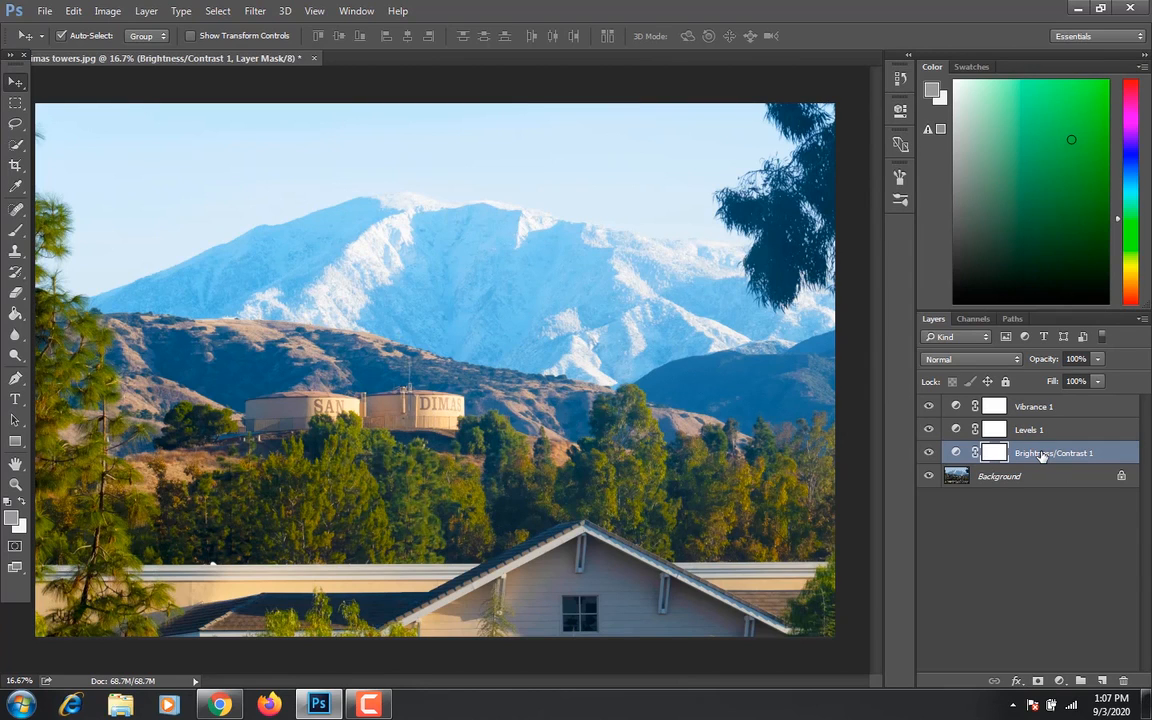
{"action": "left_click", "coordinate": [901, 112]}
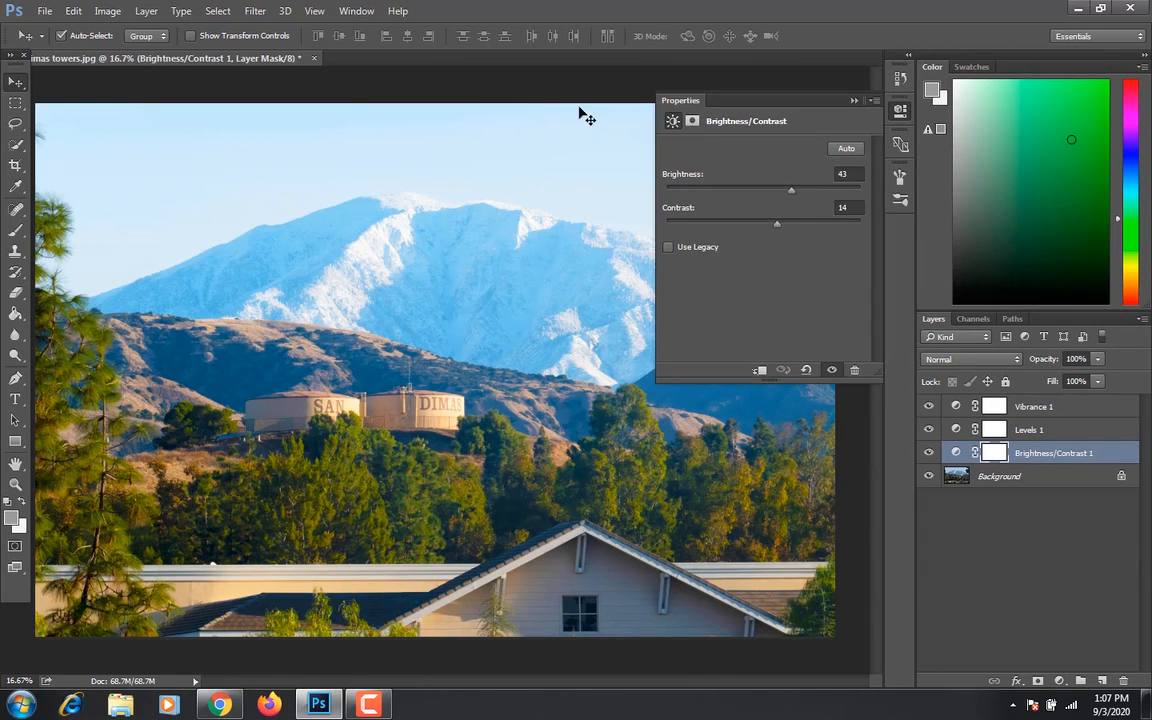
{"action": "left_click", "coordinate": [776, 86]}
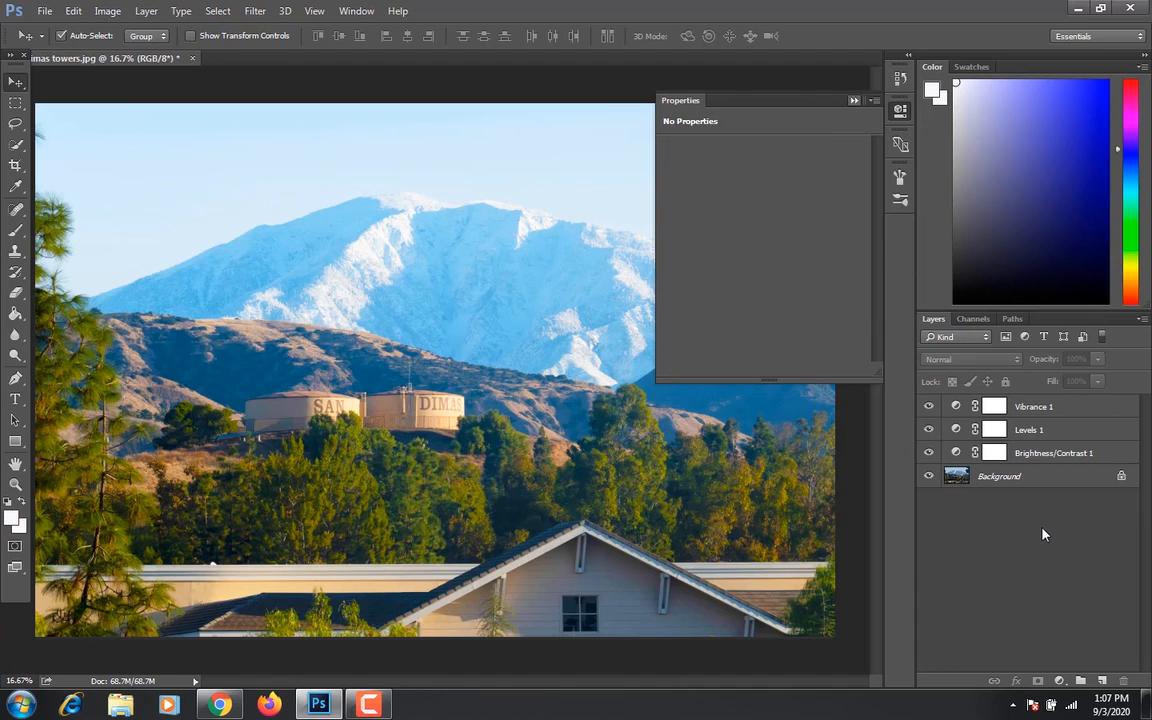
Add a Black & White adjustment layer above the Vibrance layer and try its color sliders.
{"action": "left_click", "coordinate": [1043, 535]}
{"action": "left_click", "coordinate": [1059, 680]}
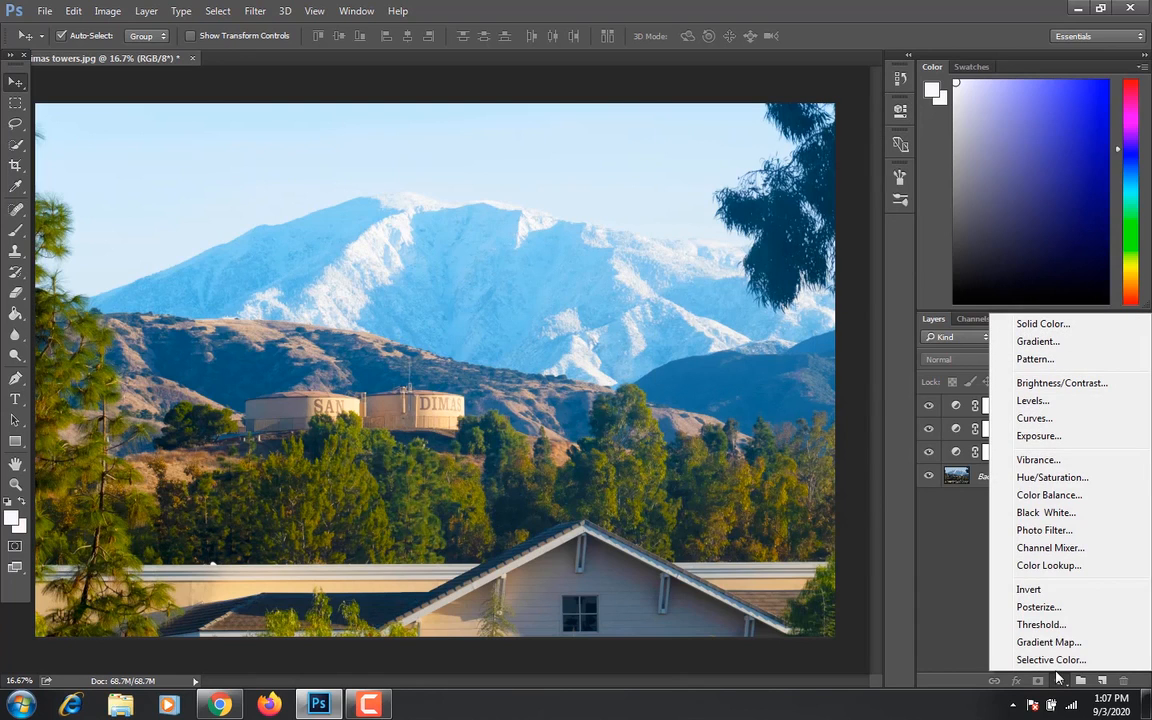
{"action": "left_click", "coordinate": [1040, 514]}
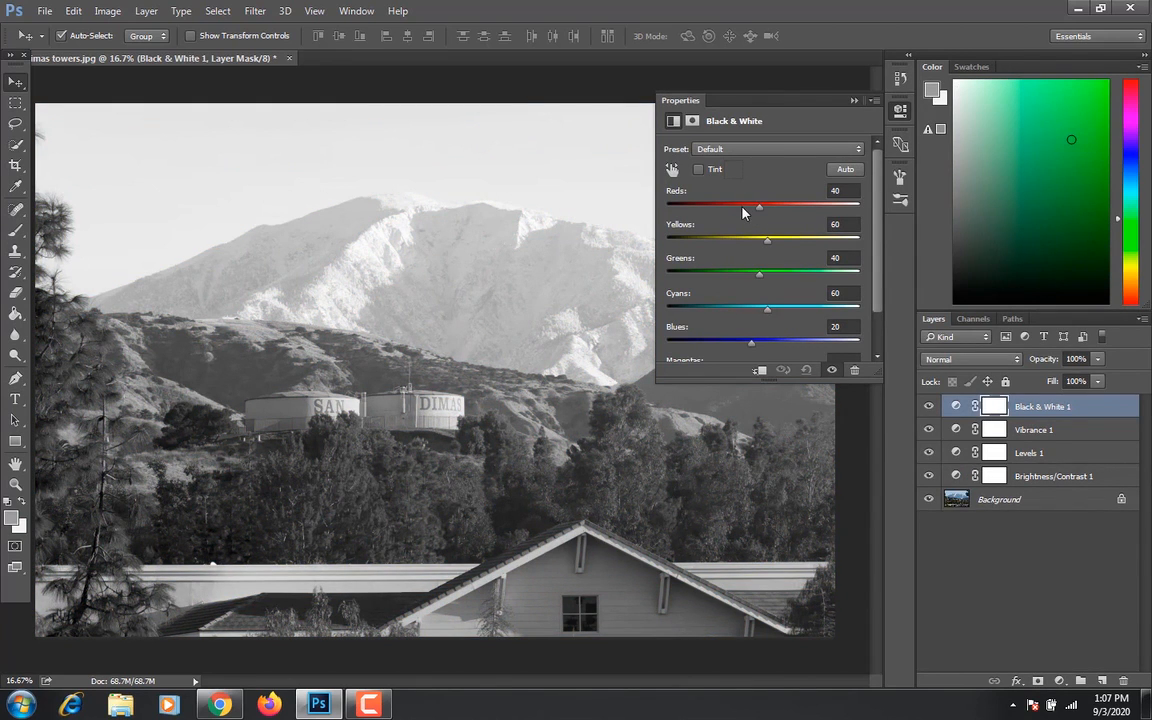
{"action": "left_click_drag", "start_coordinate": [758, 207], "coordinate": [777, 275]}
{"action": "left_click", "coordinate": [853, 100]}
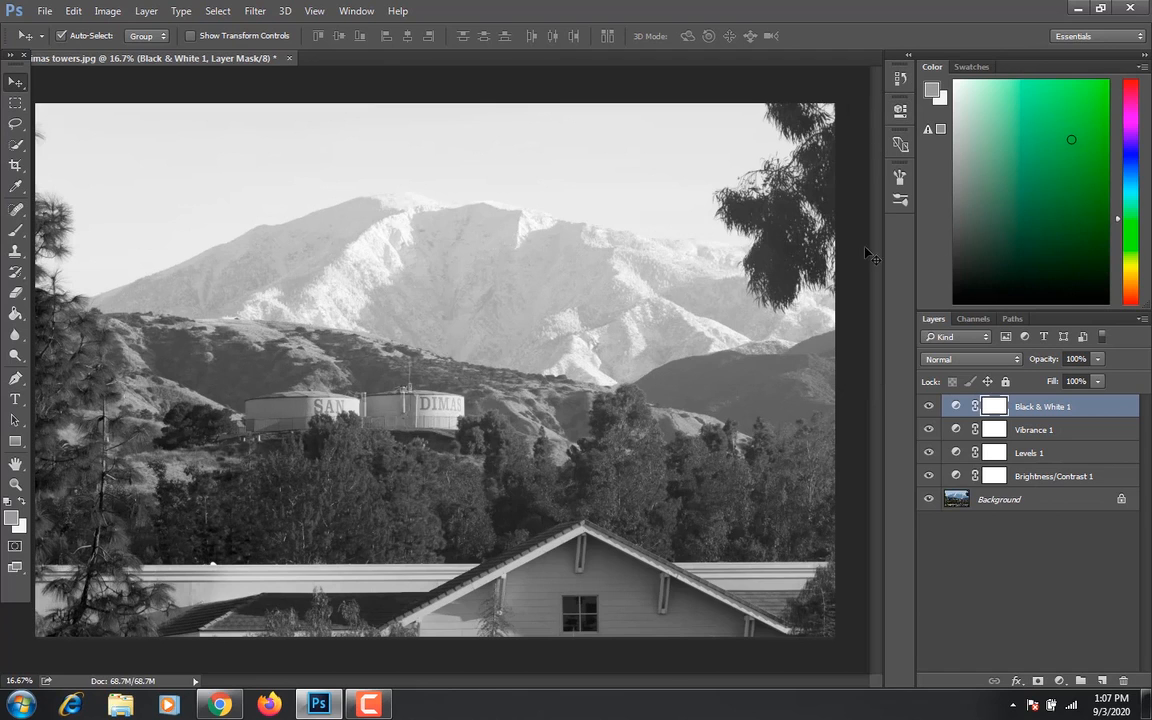
Try the Black & White layer below Levels, return it to the top of the stack, and compare the image with and without it.
{"action": "left_click", "coordinate": [929, 407]}
{"action": "mouse_move", "coordinate": [1027, 407]}
{"action": "left_mouse_down"}
{"action": "mouse_move", "coordinate": [1030, 448]}
{"action": "mouse_move", "coordinate": [1007, 401]}
{"action": "left_mouse_up"}
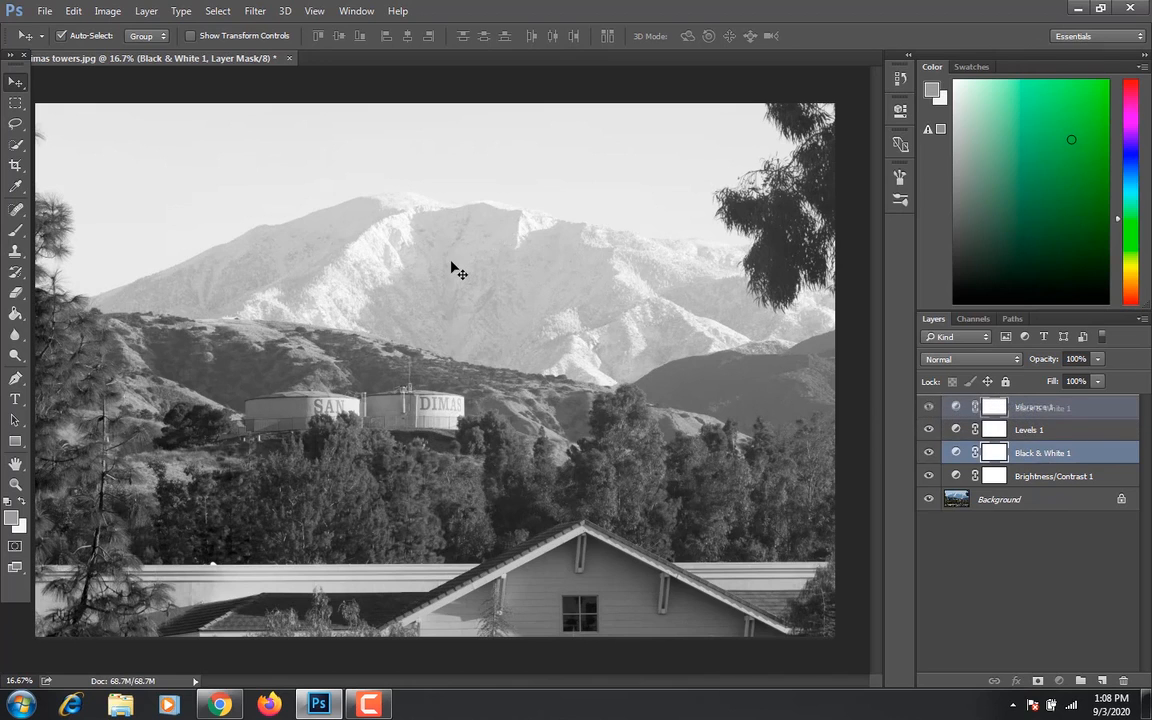
{"action": "left_click_drag", "start_coordinate": [452, 270], "coordinate": [427, 280]}
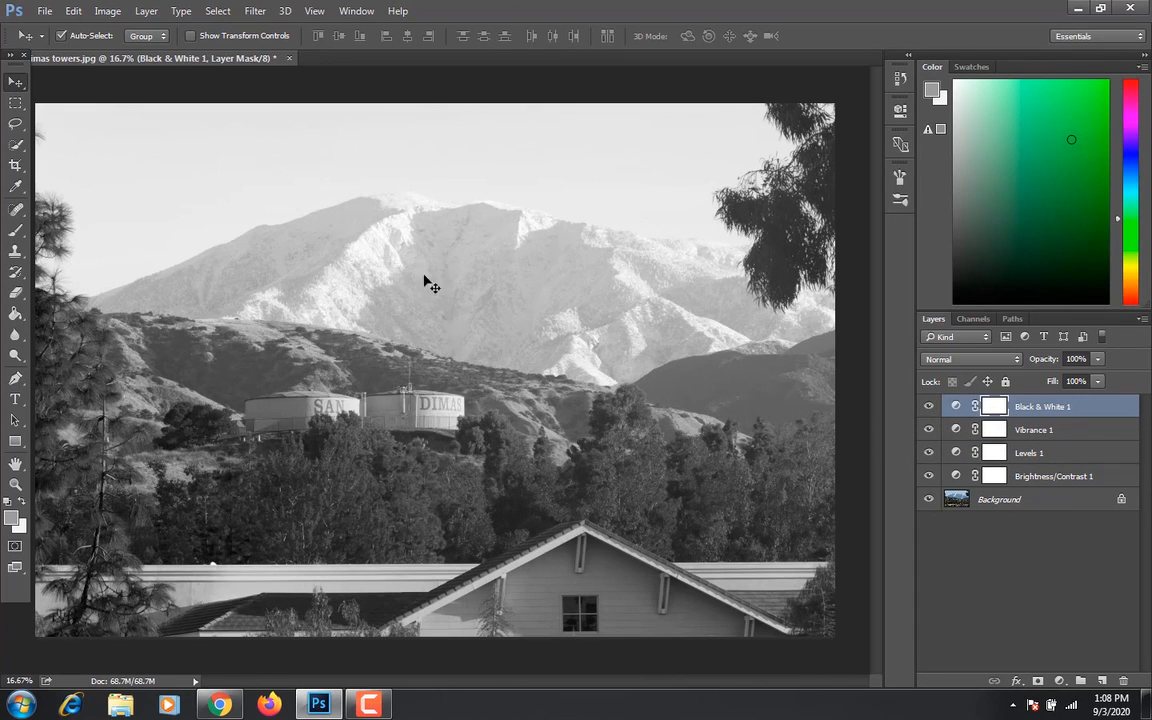
{"action": "left_click", "coordinate": [929, 408]}
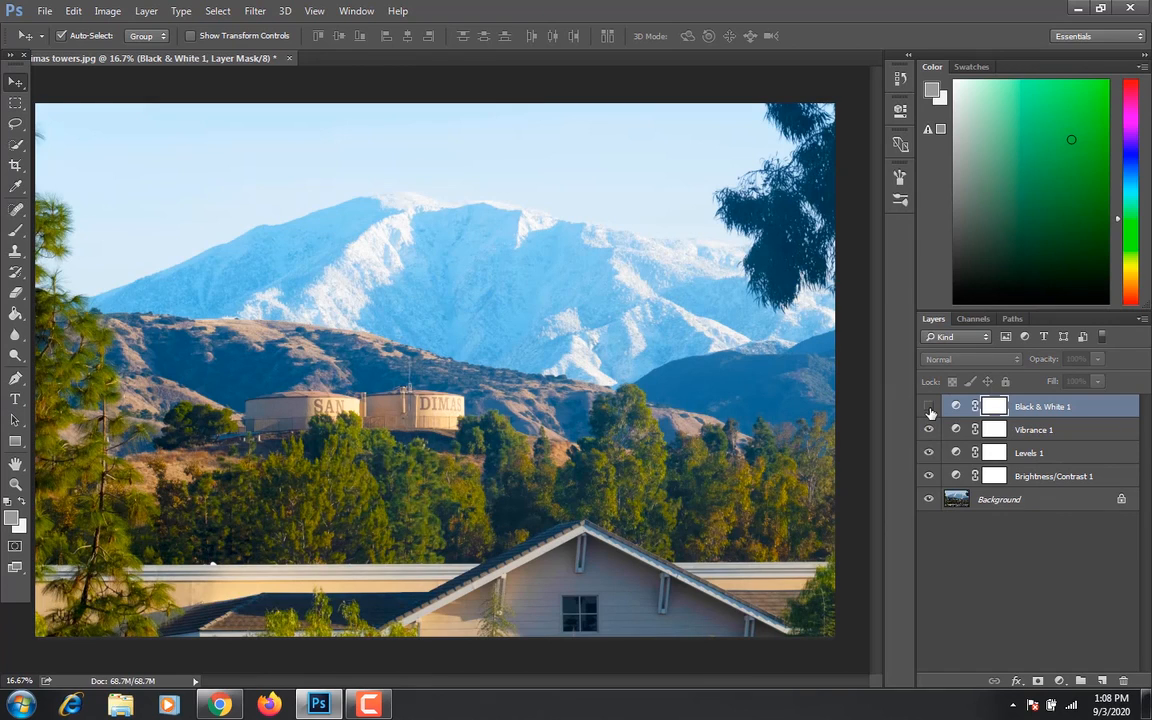
{"action": "left_click", "coordinate": [929, 407]}
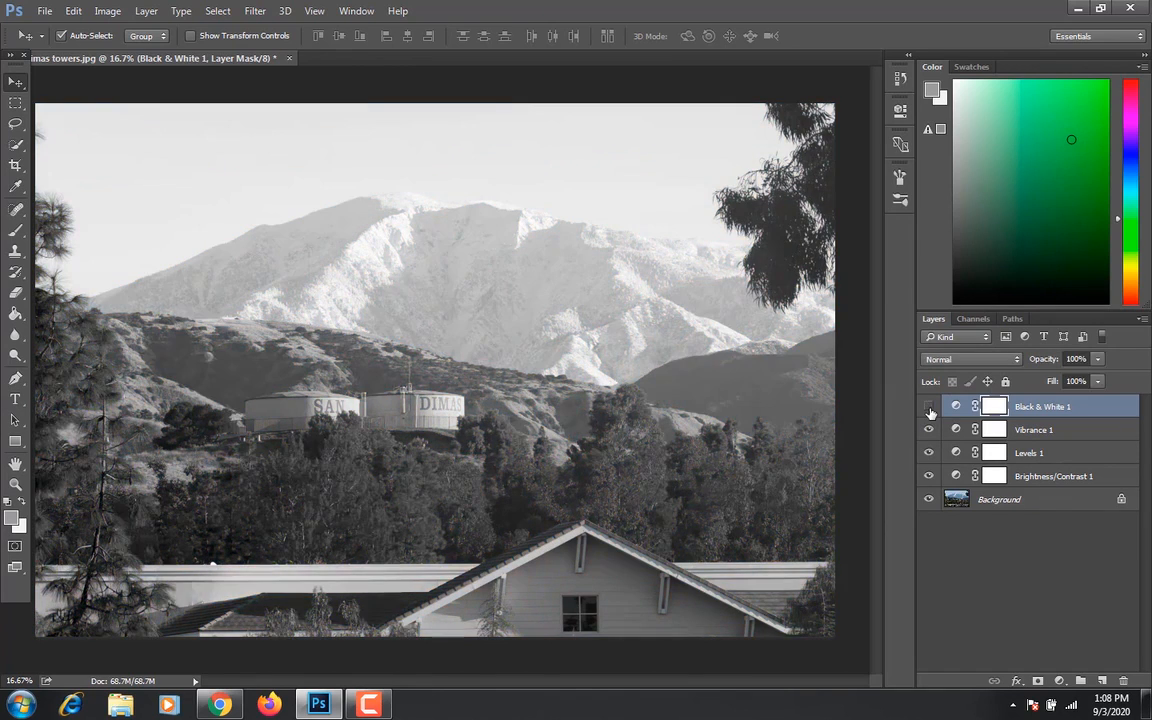
Hide the Black & White layer, add a Channel Mixer adjustment layer at the top of the stack, and collapse its properties.
{"action": "left_click", "coordinate": [931, 406]}
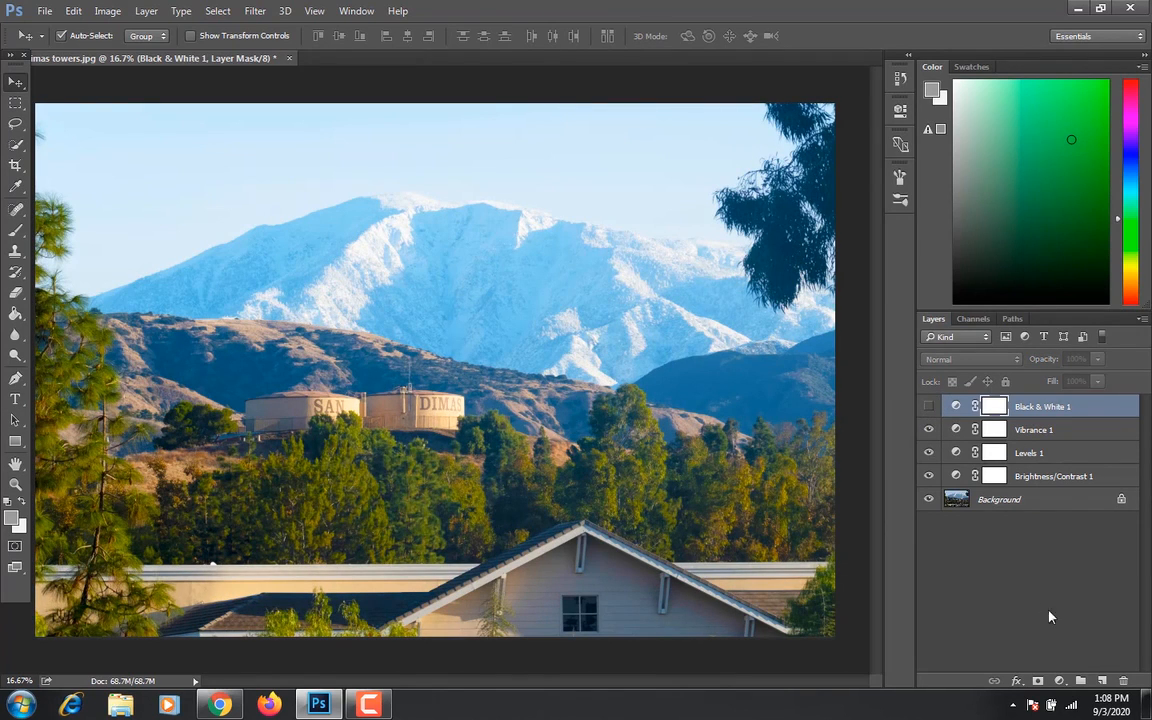
{"action": "left_click", "coordinate": [1060, 681]}
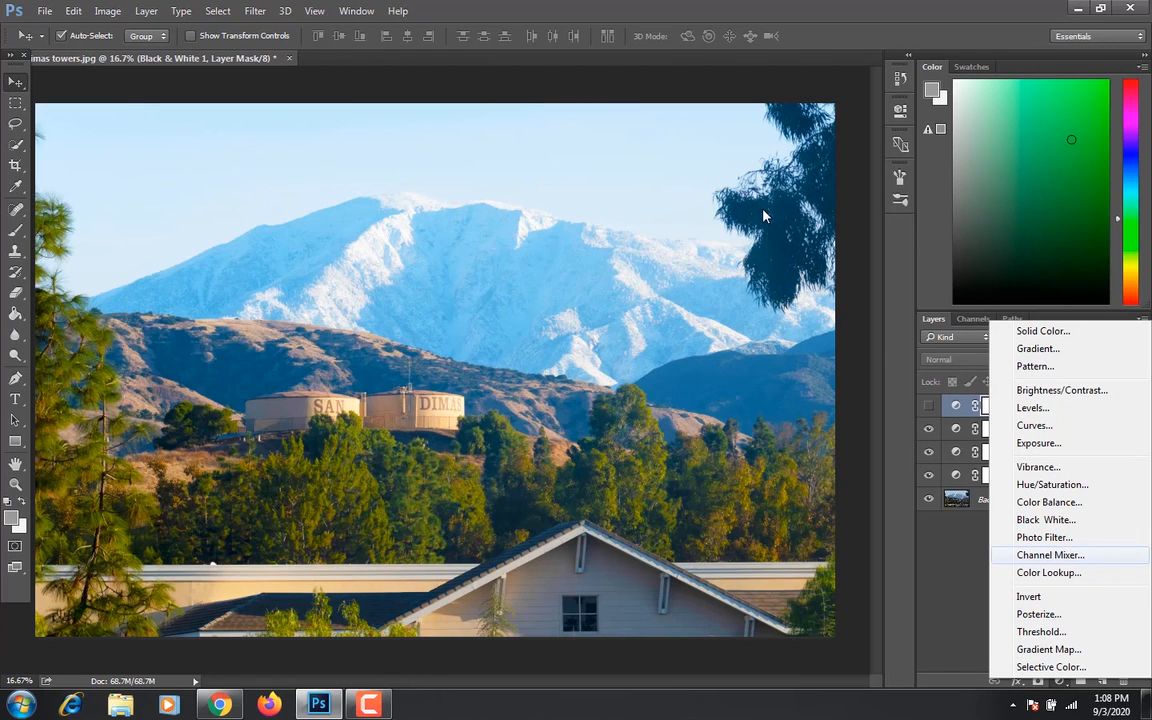
{"action": "key", "text": "Return"}
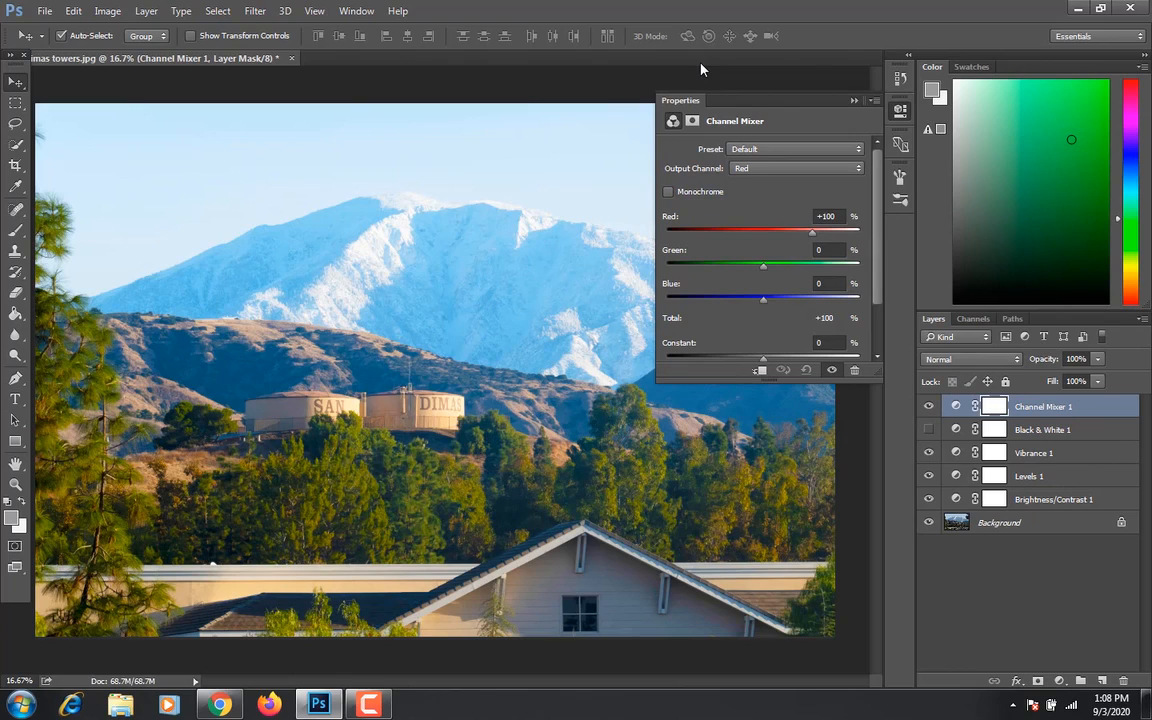
{"action": "left_click", "coordinate": [851, 100]}
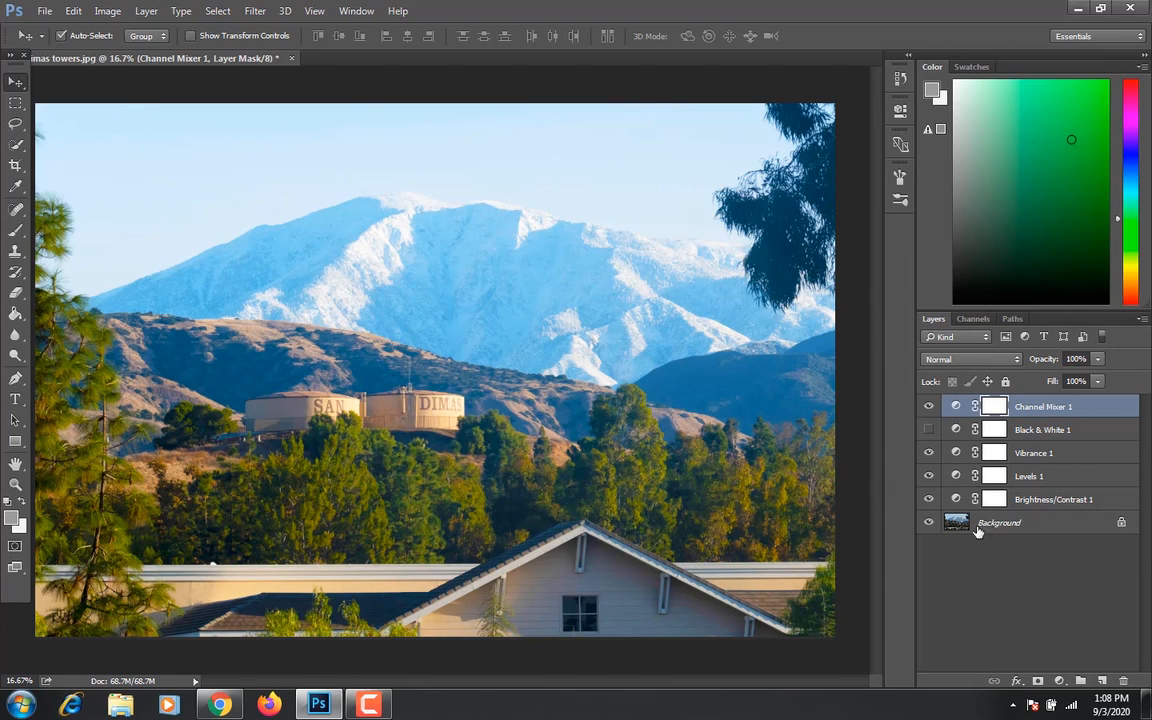
Select the Background layer and frame a 1:1 square crop around the mountain and the San Dimas water towers.
{"action": "key", "text": "alt+comma"}
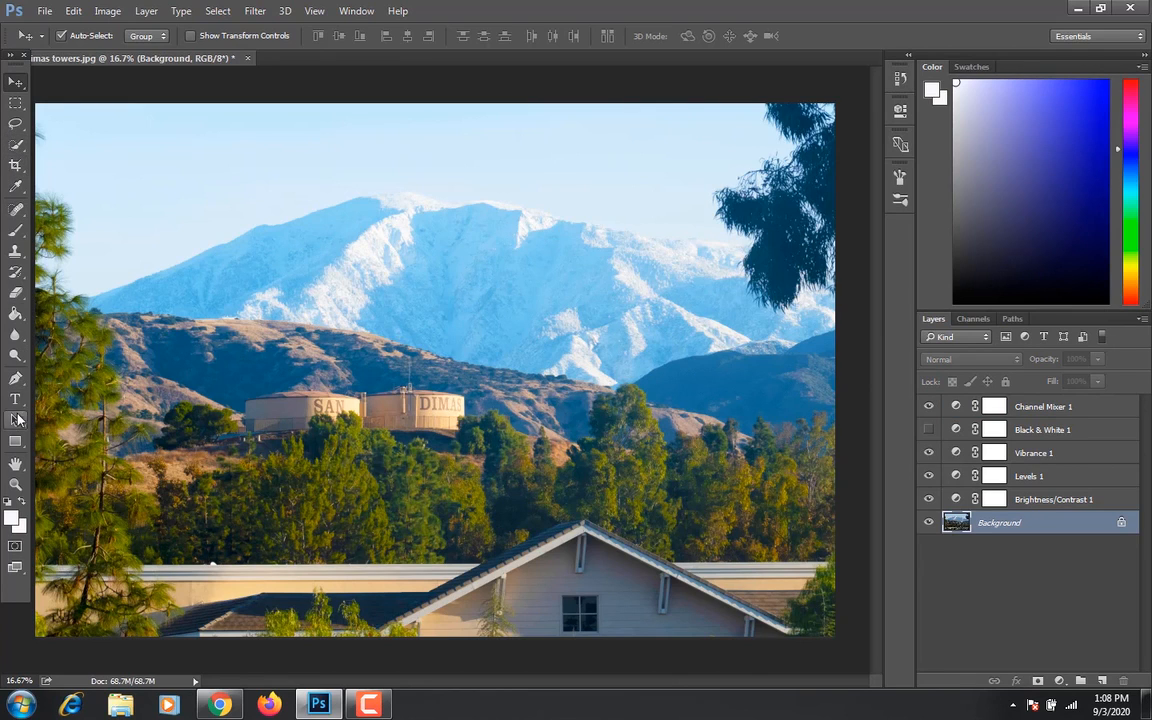
{"action": "left_click", "coordinate": [15, 356]}
{"action": "left_click", "coordinate": [14, 230]}
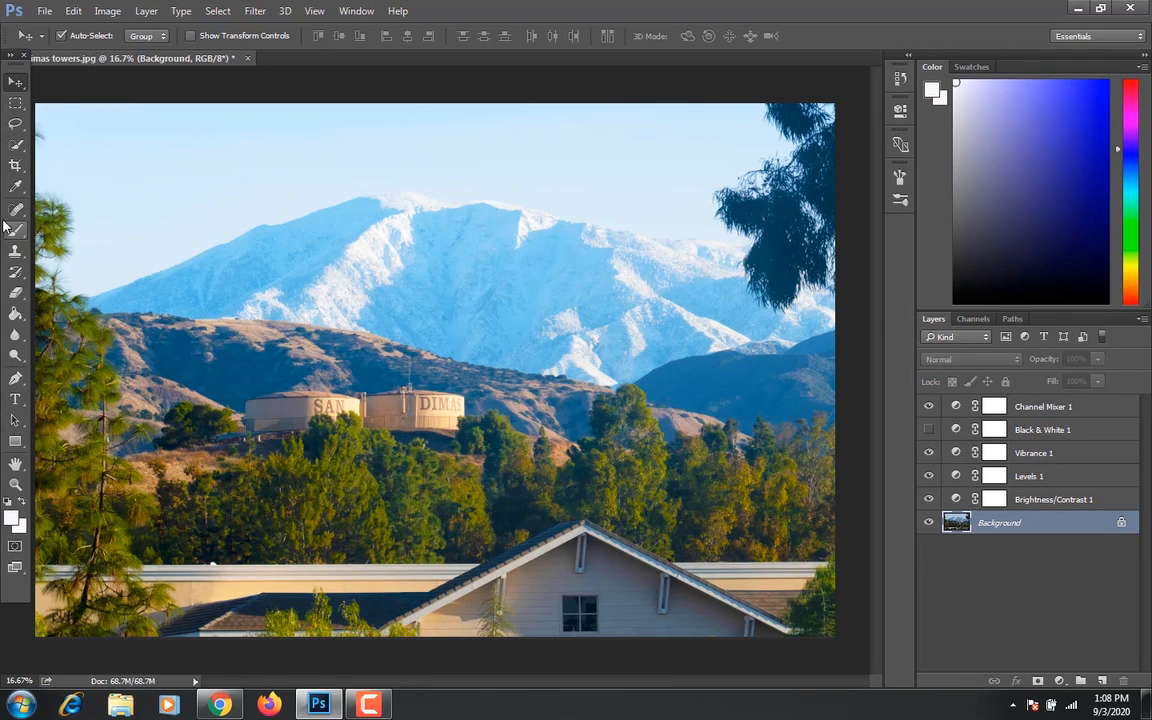
{"action": "left_click", "coordinate": [17, 168]}
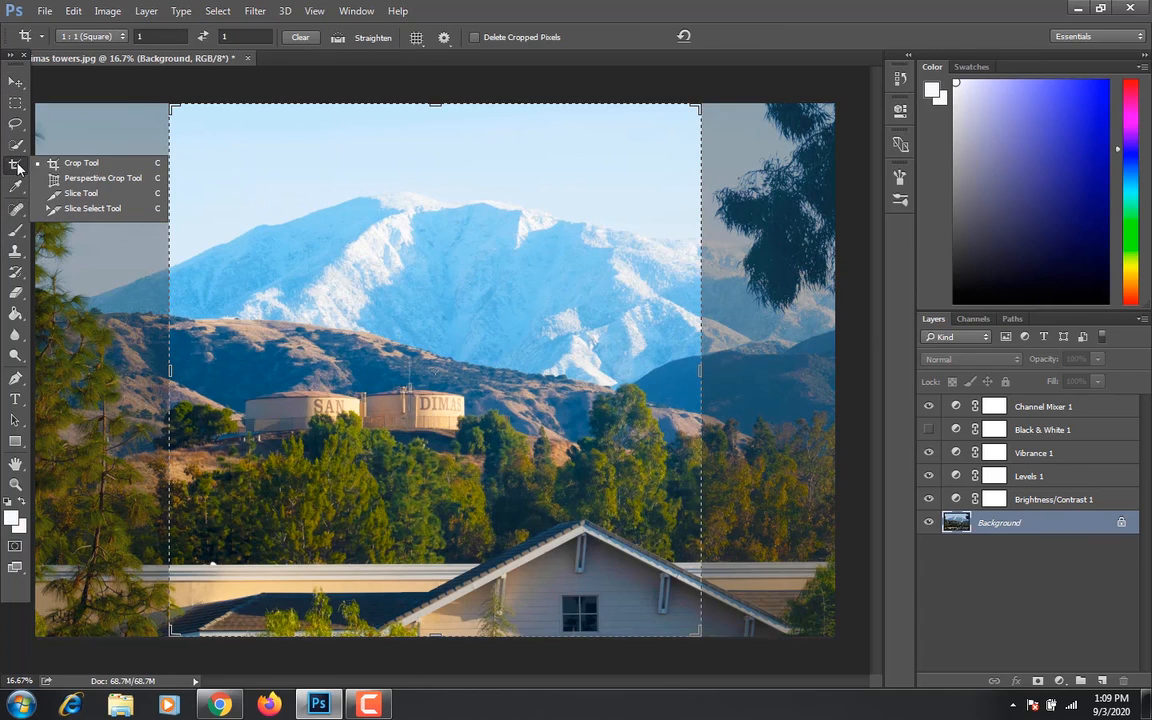
{"action": "left_click", "coordinate": [86, 164]}
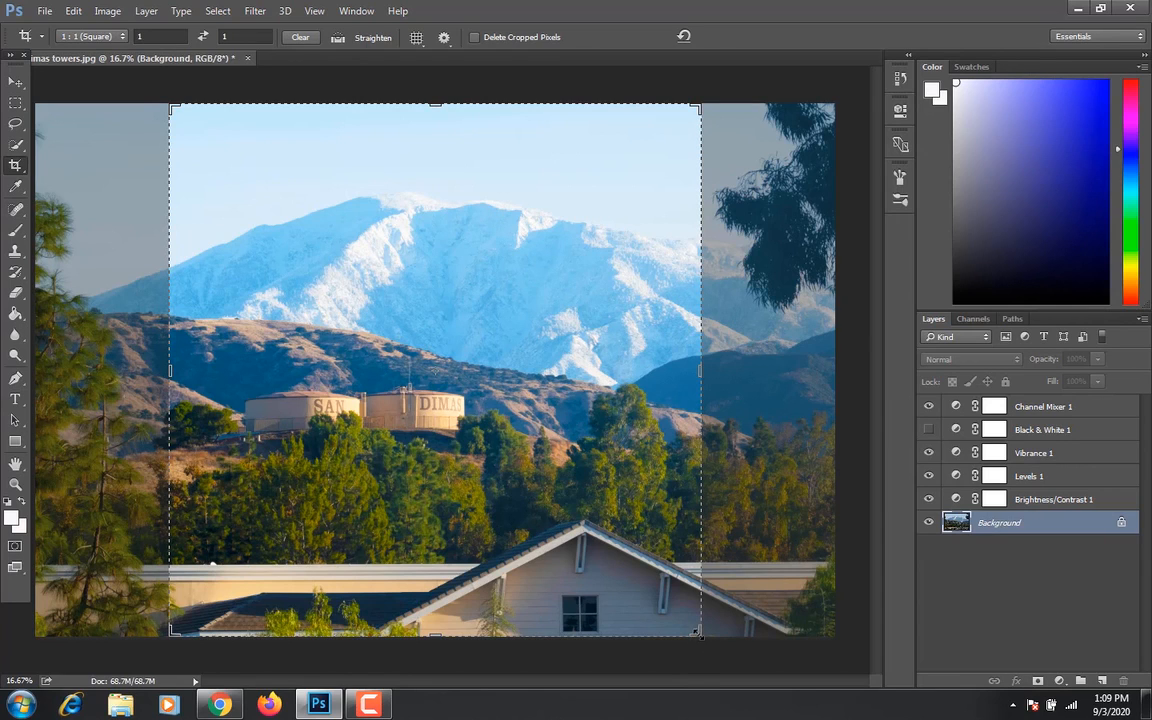
{"action": "left_click", "coordinate": [655, 514]}
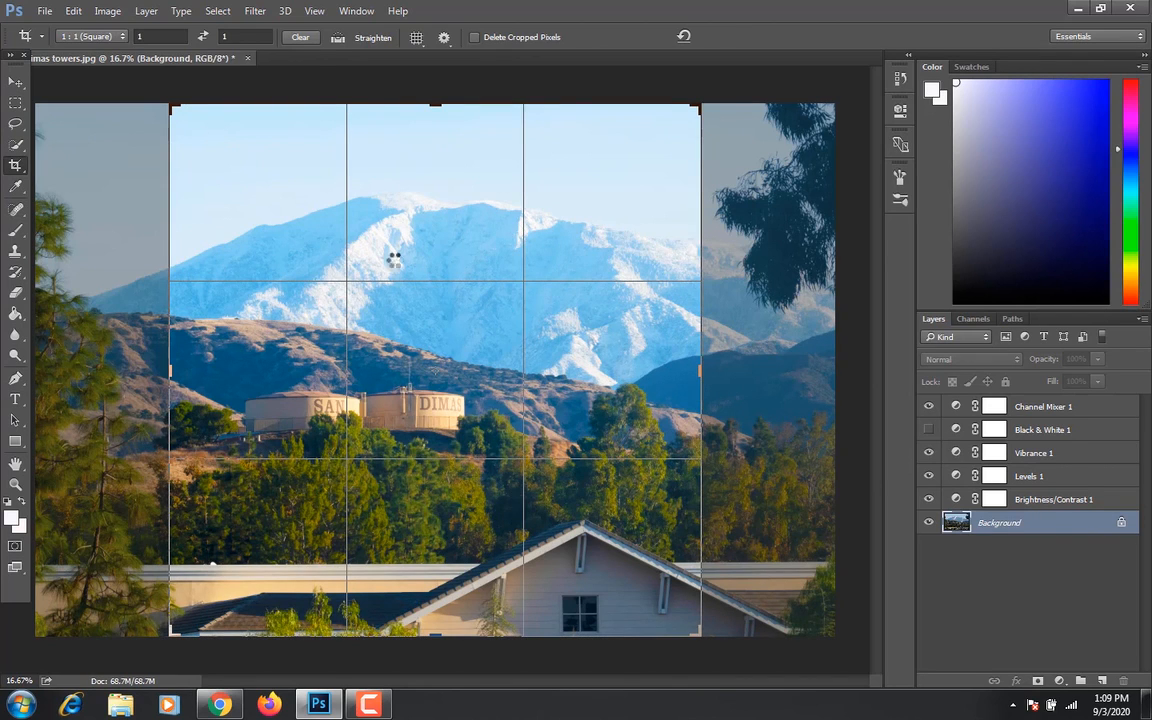
{"action": "left_click_drag", "start_coordinate": [170, 103], "coordinate": [250, 185]}
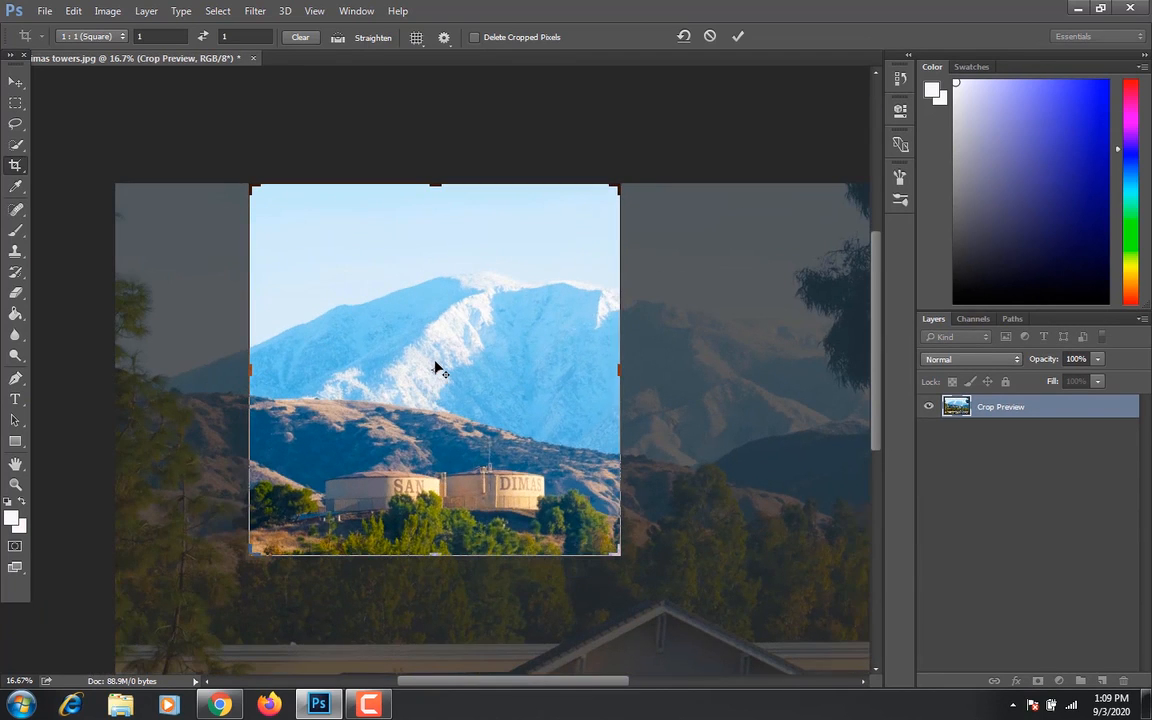
Try applying the square crop with Delete Cropped Pixels enabled, and undo it.
{"action": "key", "text": "ctrl+z"}
{"action": "key", "text": "ctrl+z"}
{"action": "key", "text": "ctrl+z"}
{"action": "left_click", "coordinate": [474, 38]}
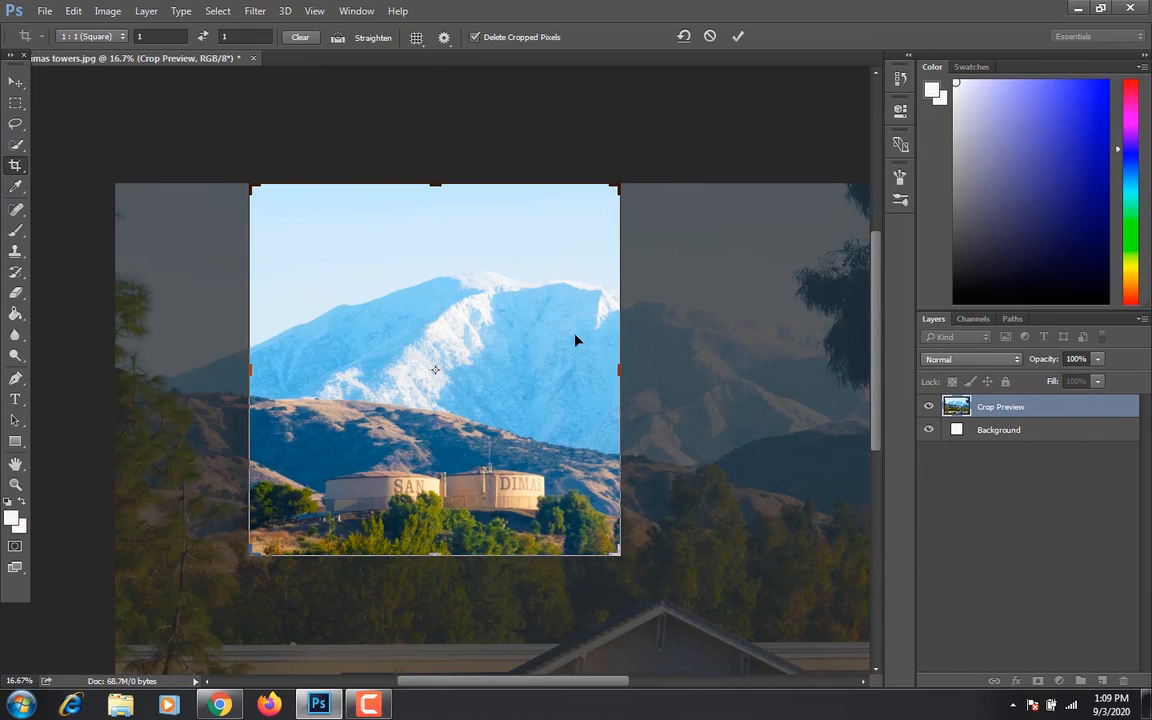
{"action": "key", "text": "Return"}
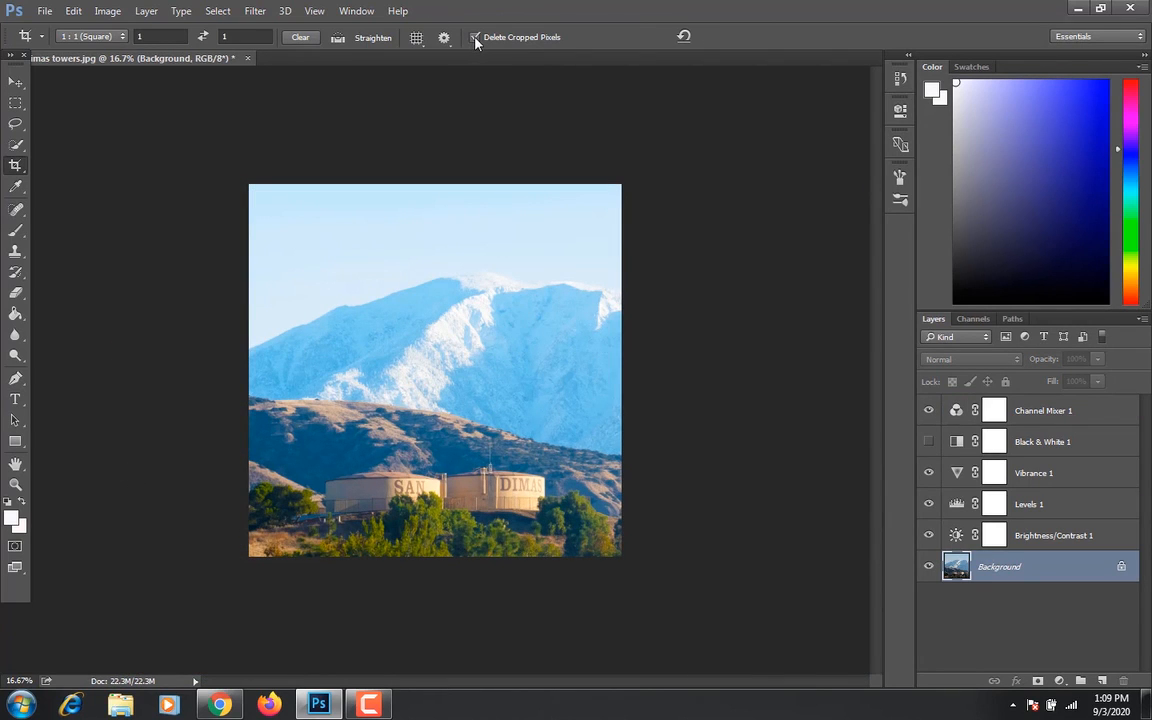
{"action": "key", "text": "ctrl+z"}
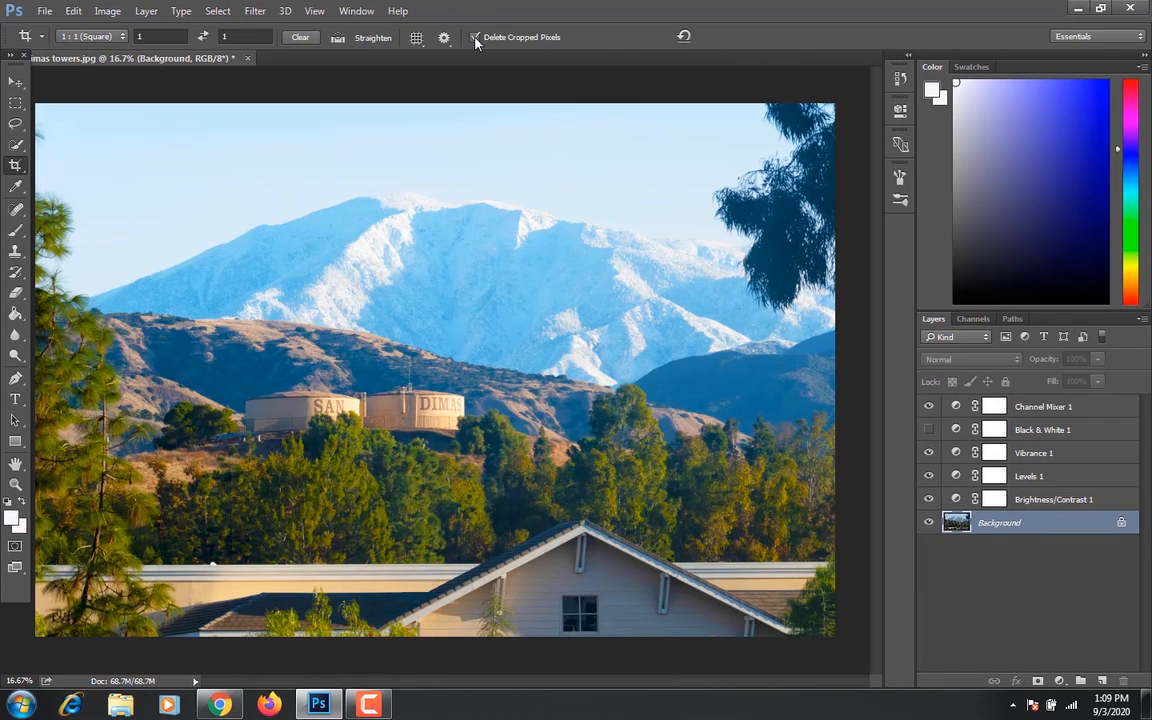
Try a square crop with Delete Cropped Pixels off, shift the photo inside the cropped canvas, and revert to the full image.
{"action": "left_click", "coordinate": [16, 147]}
{"action": "left_click", "coordinate": [16, 167]}
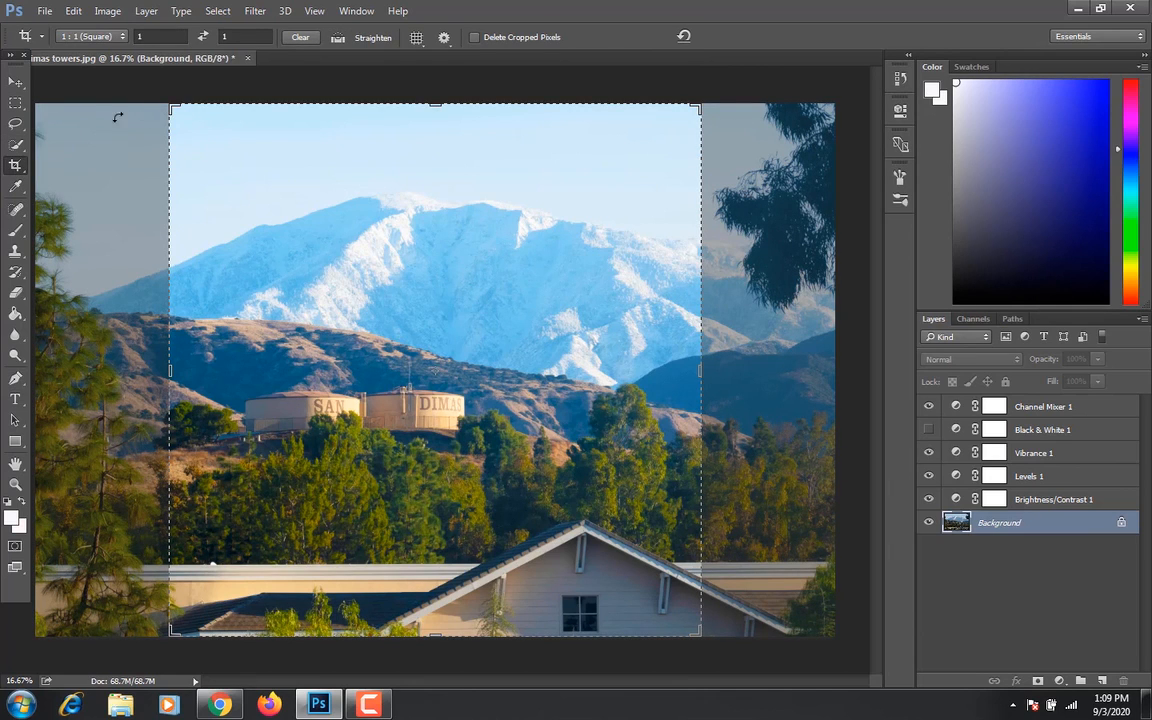
{"action": "left_click_drag", "start_coordinate": [185, 118], "coordinate": [706, 420]}
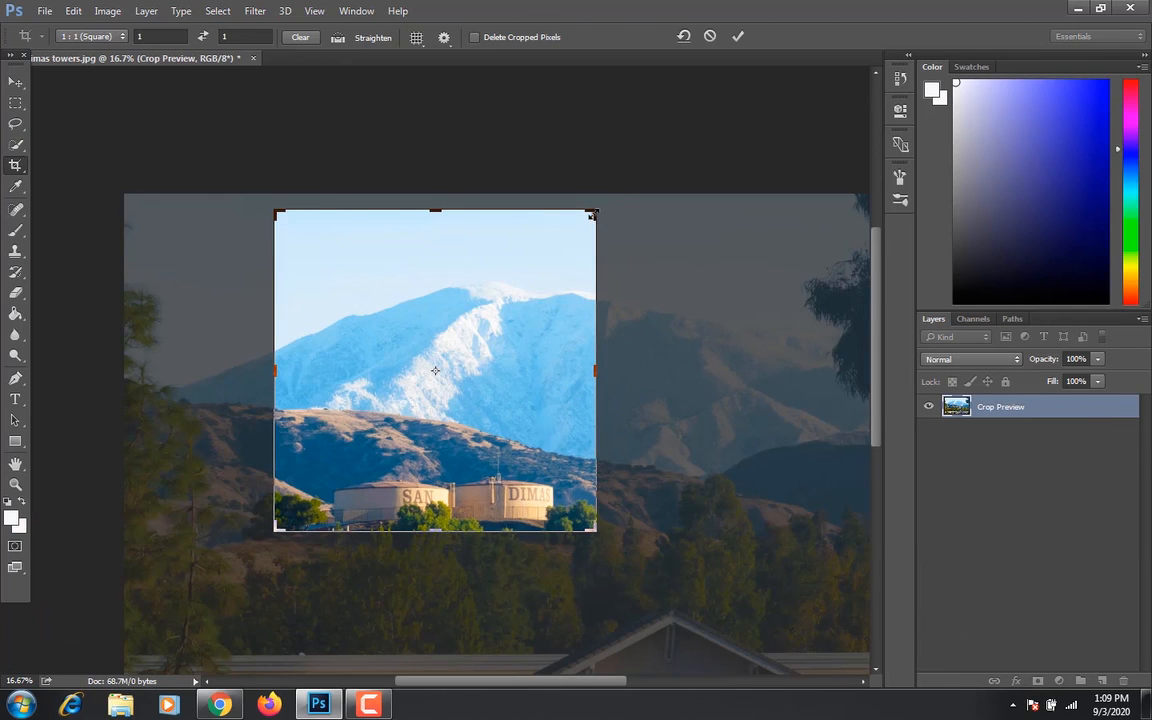
{"action": "left_click_drag", "start_coordinate": [596, 213], "coordinate": [679, 212]}
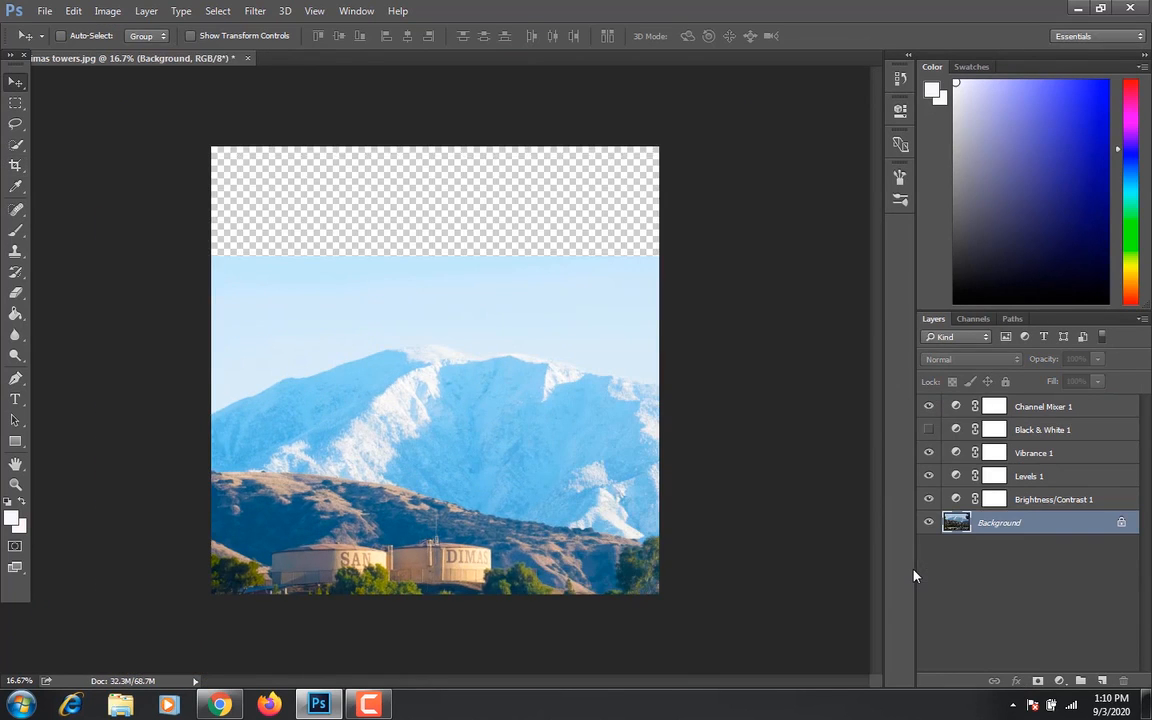
{"action": "key", "text": "ctrl+z"}
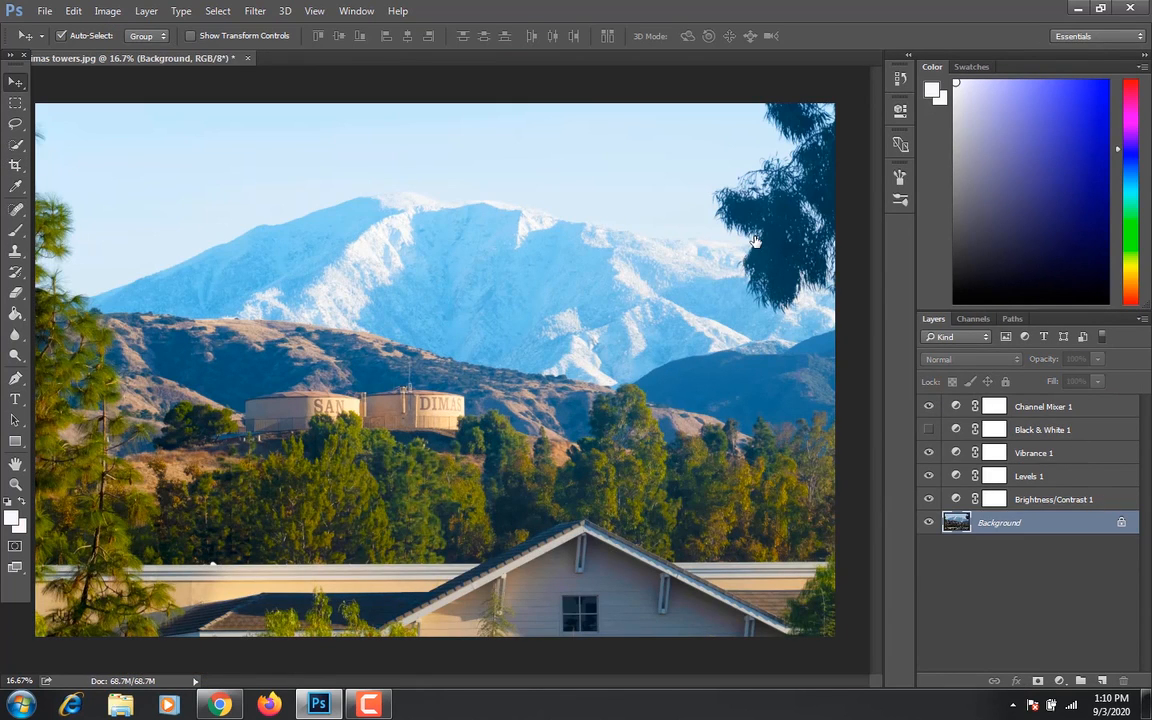
Convert the locked Background into a regular layer, keeping the default blending options.
{"action": "double_click", "coordinate": [1040, 522]}
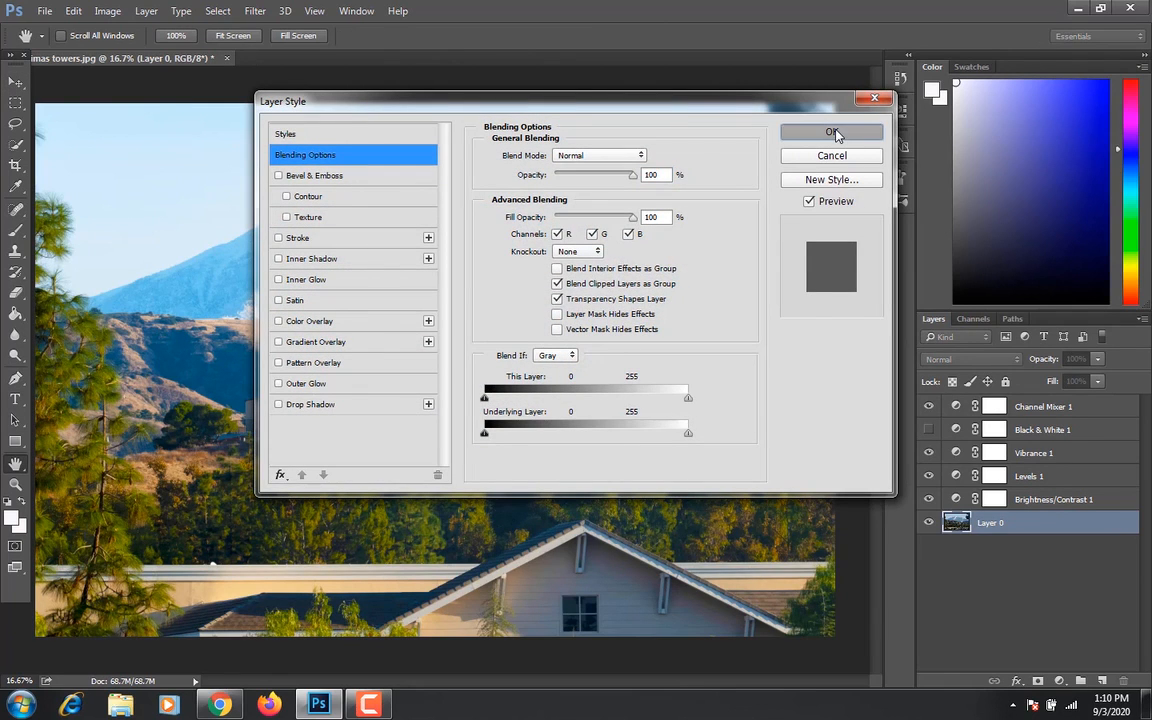
{"action": "left_click", "coordinate": [832, 132]}
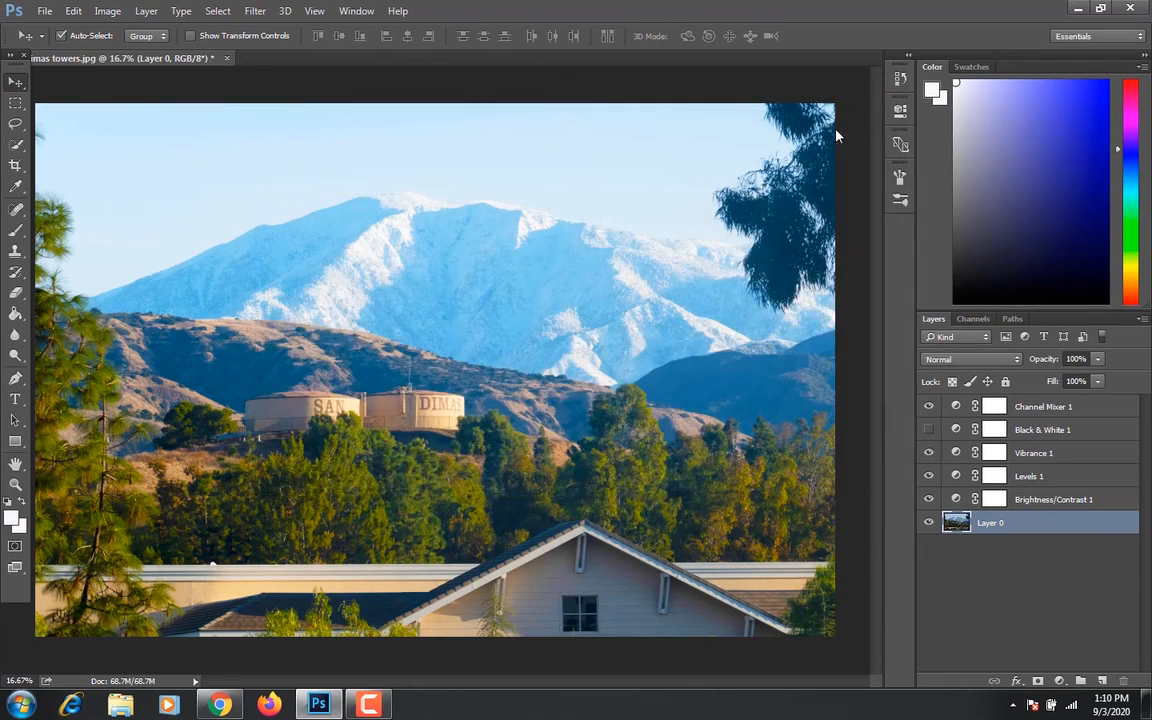
{"action": "key", "text": "ctrl"}
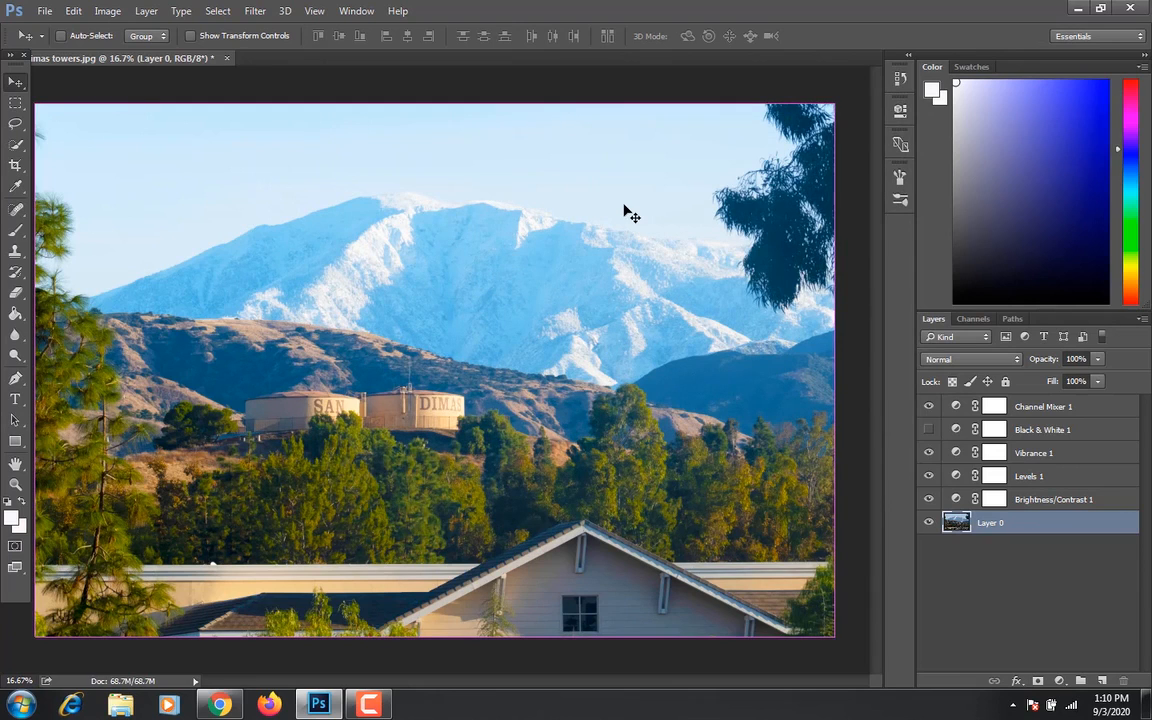
Free-transform the photo layer to about 119.4% width and 132.85% height, try another position for it, and apply the transformation.
{"action": "key", "text": "ctrl+t"}
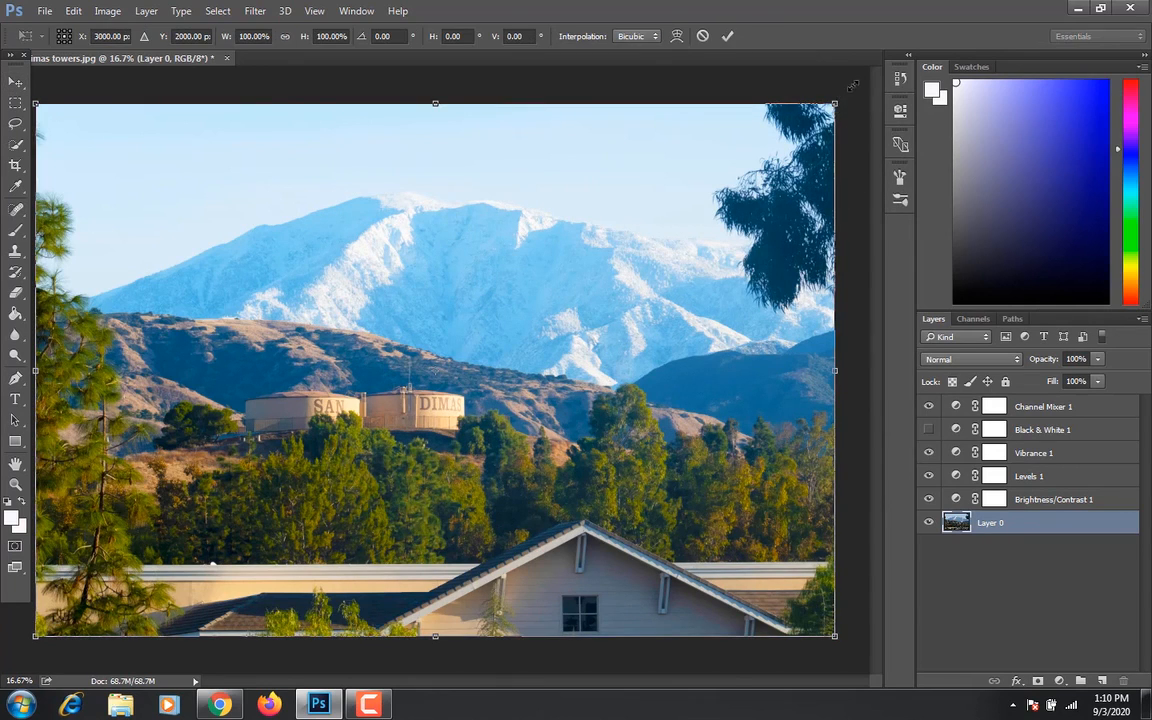
{"action": "left_click_drag", "start_coordinate": [838, 103], "coordinate": [985, 2]}
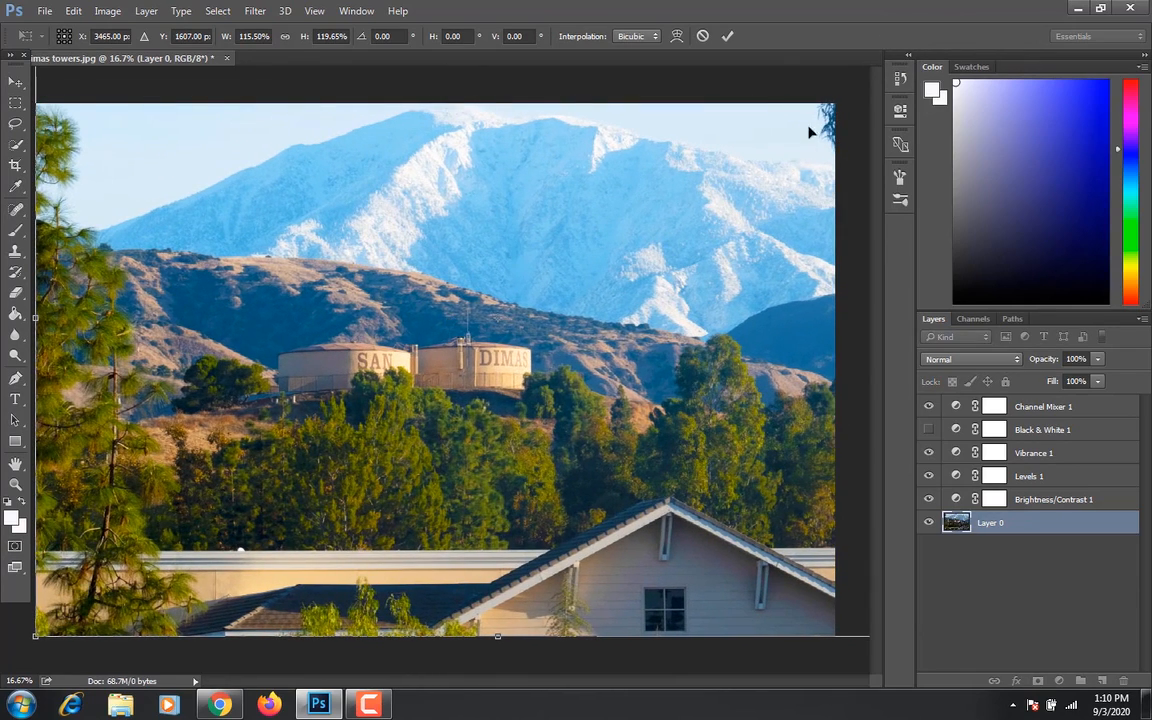
{"action": "left_click_drag", "start_coordinate": [655, 270], "coordinate": [581, 347]}
{"action": "left_click_drag", "start_coordinate": [870, 87], "coordinate": [895, 30]}
{"action": "mouse_move", "coordinate": [367, 278]}
{"action": "left_mouse_down"}
{"action": "mouse_move", "coordinate": [373, 257]}
{"action": "mouse_move", "coordinate": [380, 275]}
{"action": "left_mouse_up"}
{"action": "key", "text": "ctrl+z"}
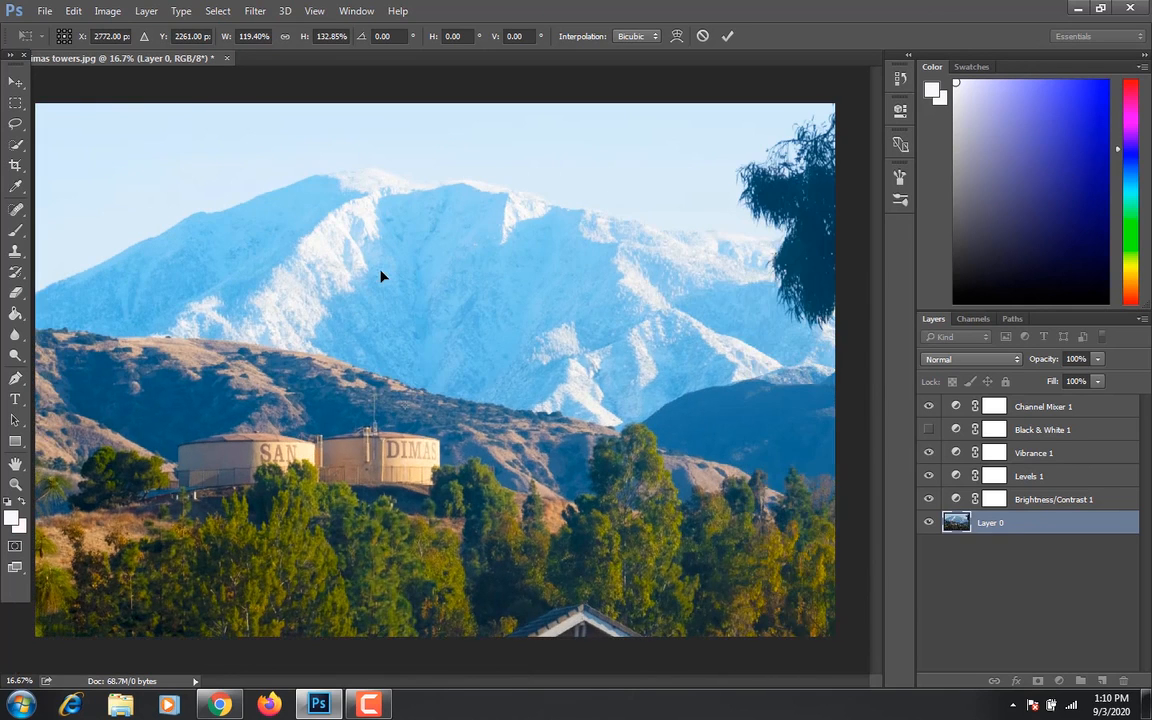
{"action": "key", "text": "ctrl+z"}
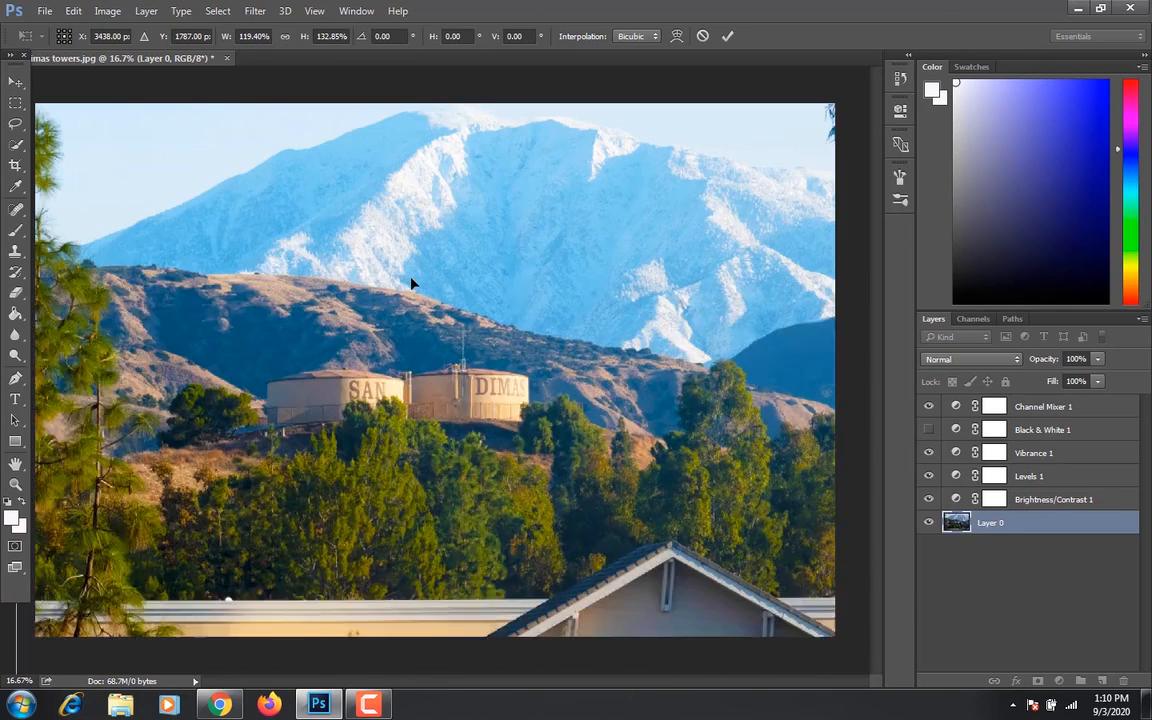
{"action": "key", "text": "ctrl+z"}
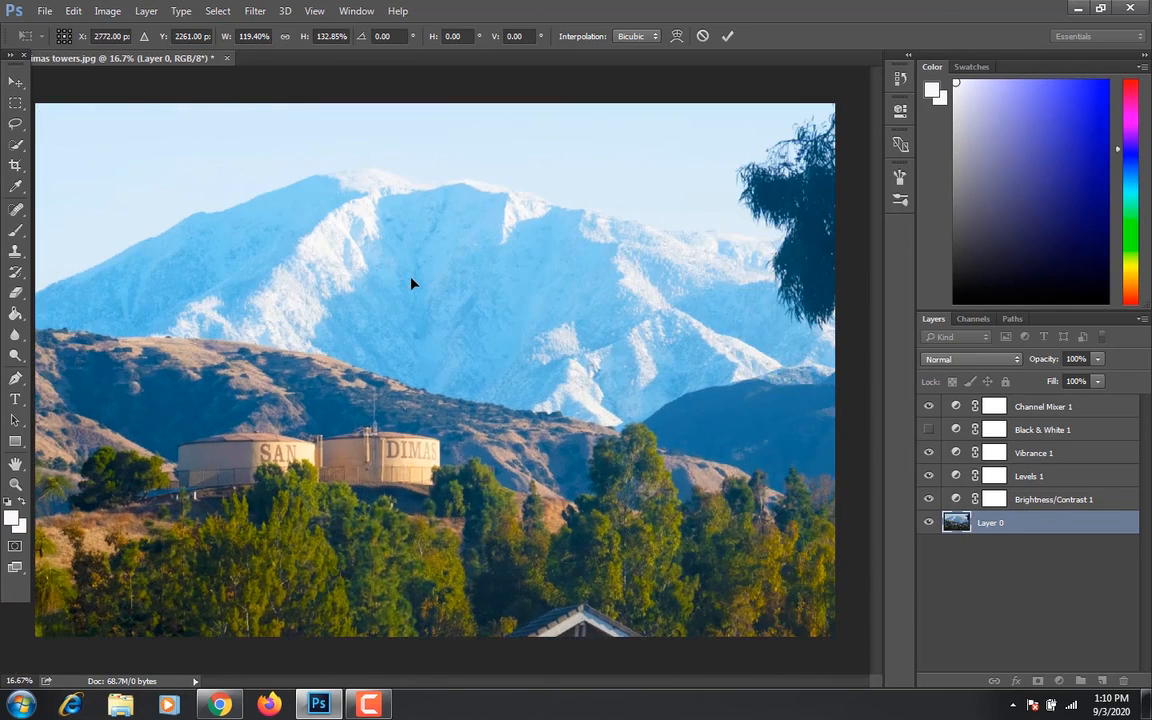
{"action": "key", "text": "ctrl+z"}
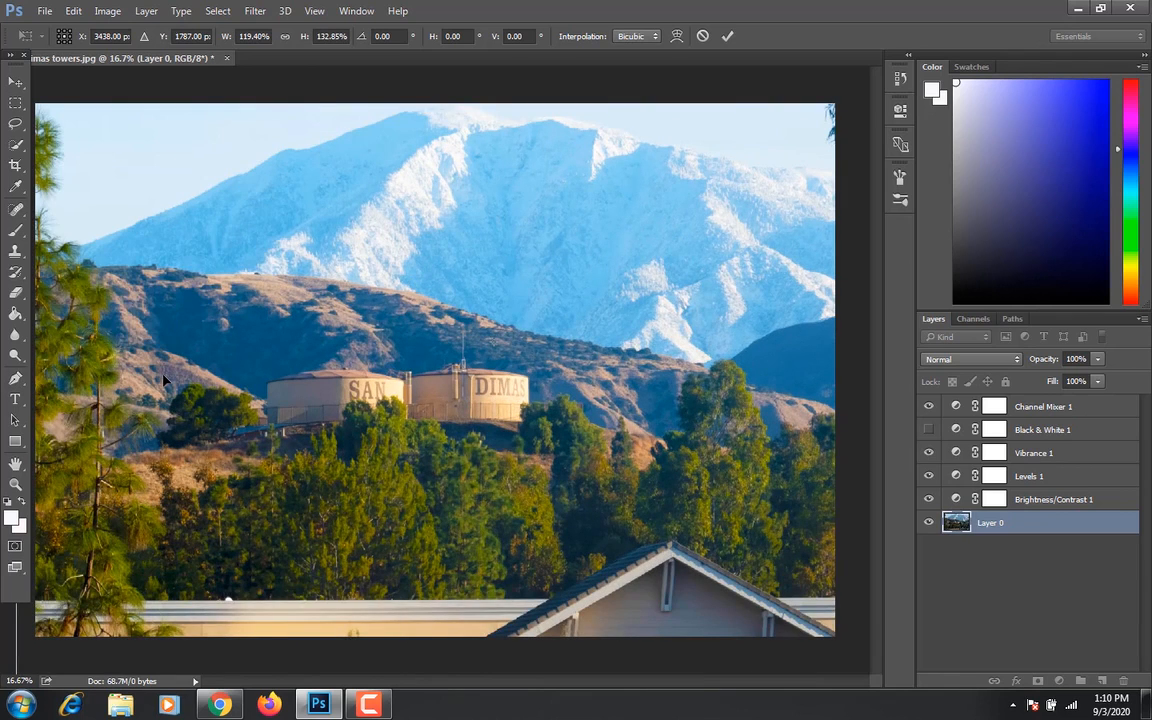
{"action": "left_click", "coordinate": [15, 167]}
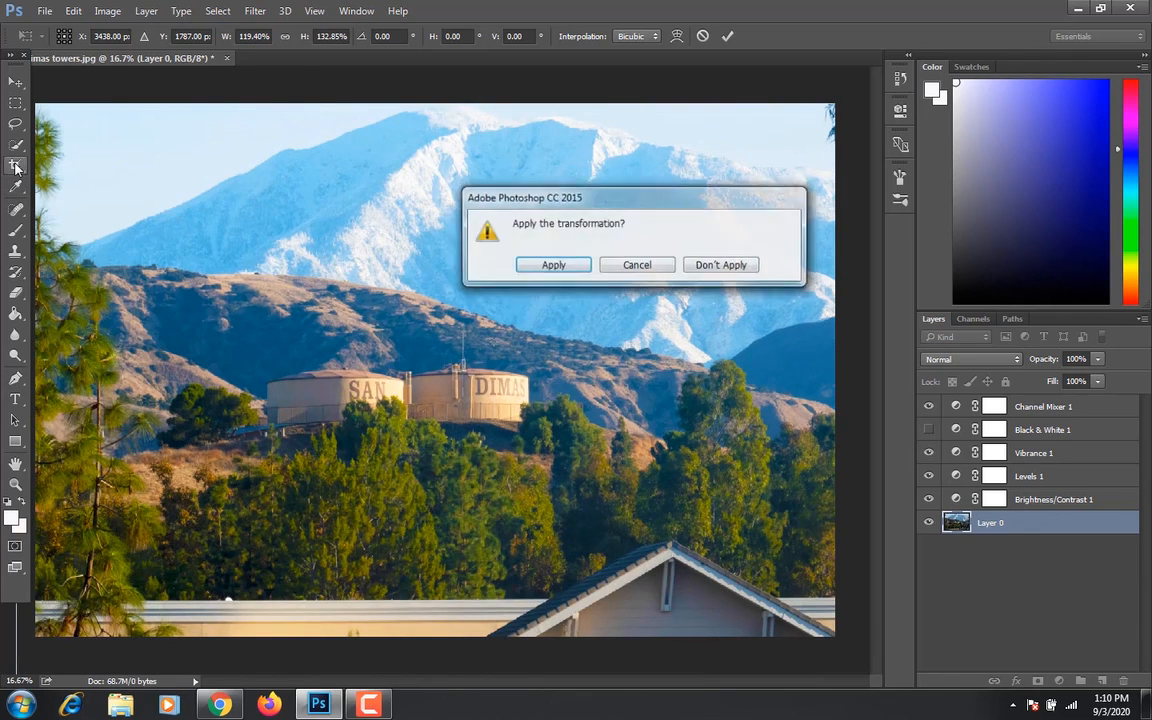
{"action": "left_click", "coordinate": [531, 272]}
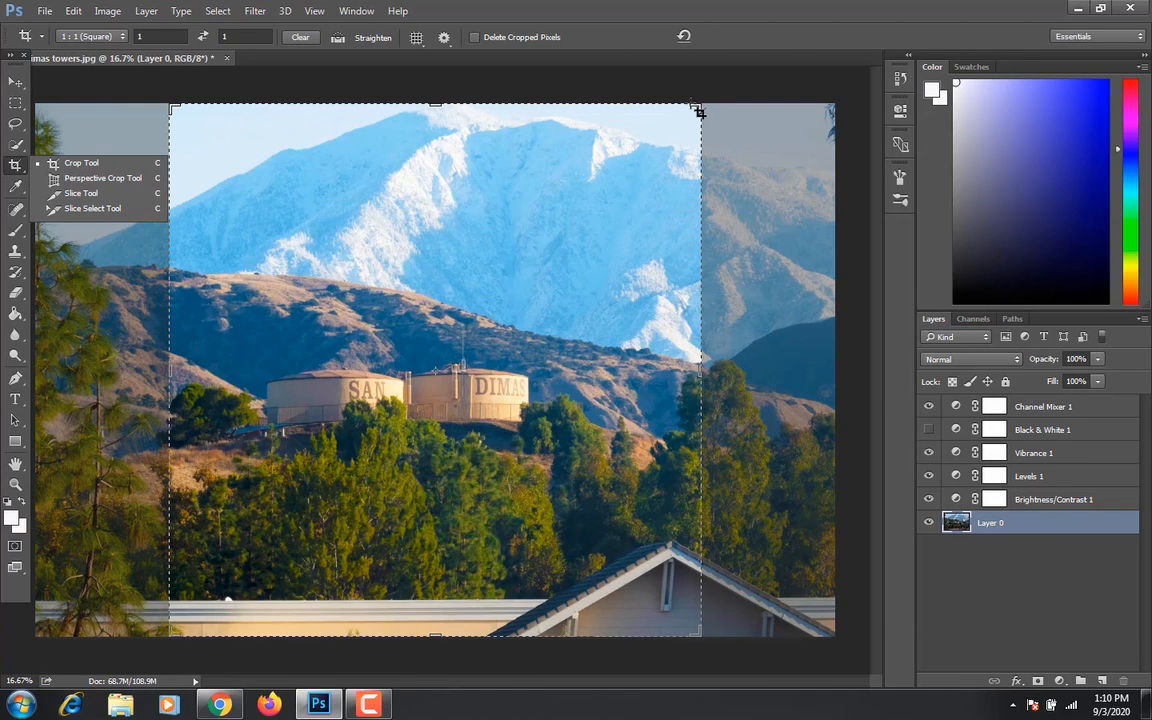
Crop the photo to a 1:1 square centered on the San Dimas water towers, with Delete Cropped Pixels enabled.
{"action": "left_click_drag", "start_coordinate": [697, 104], "coordinate": [616, 189]}
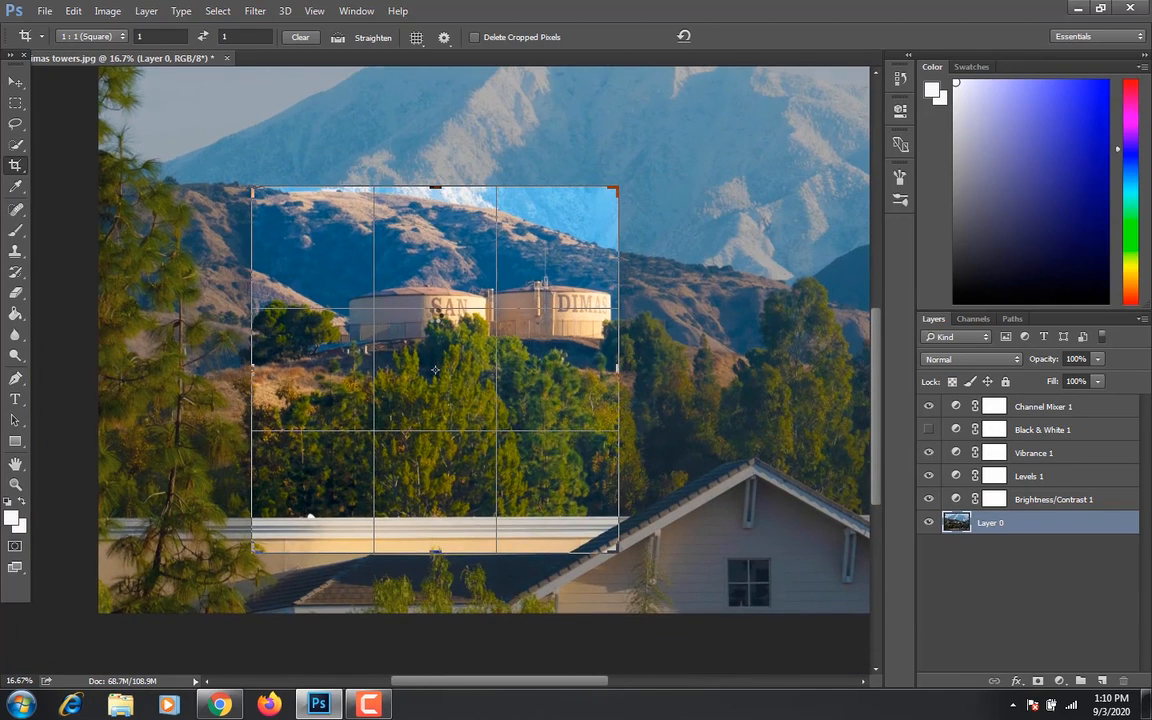
{"action": "left_click_drag", "start_coordinate": [435, 370], "coordinate": [336, 410]}
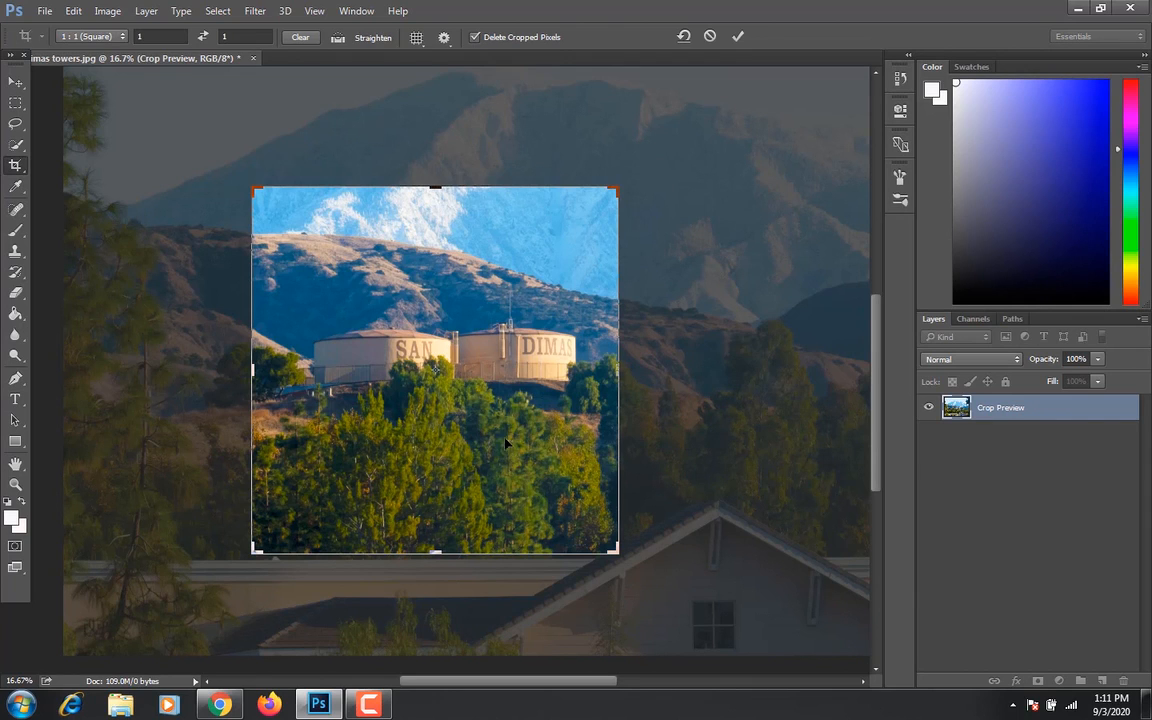
{"action": "key", "text": "Return"}
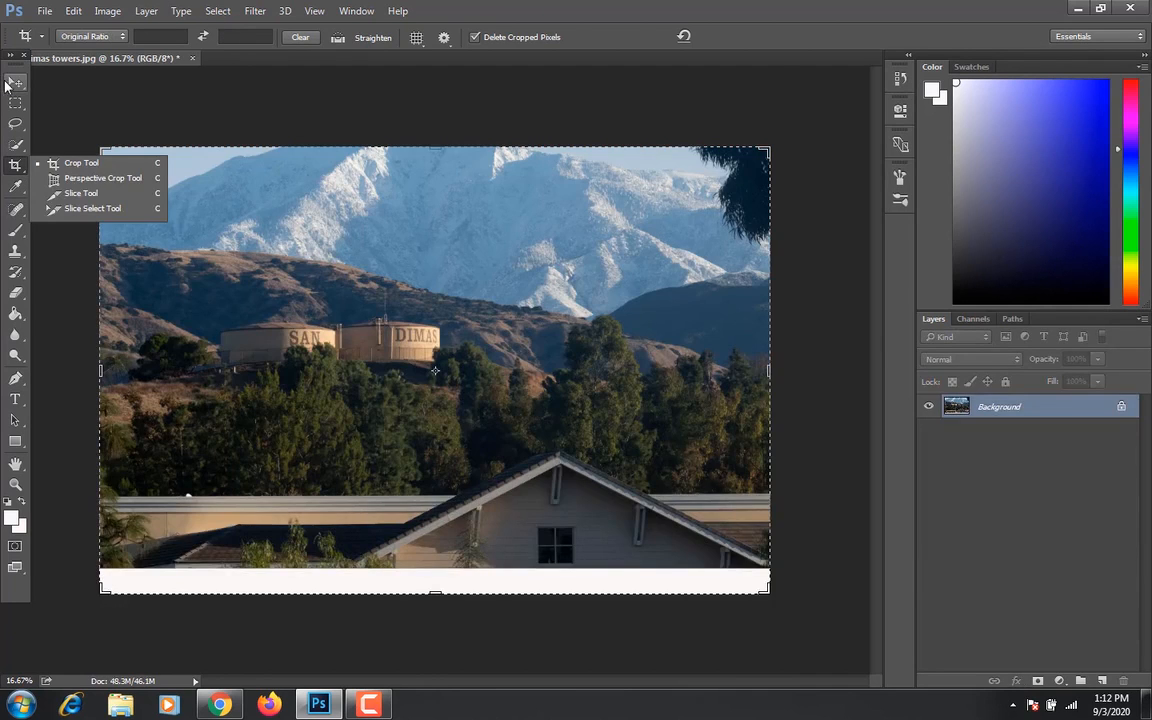
Unlock the Background of the flattened photo so that it becomes a regular layer.
{"action": "key", "text": "v"}
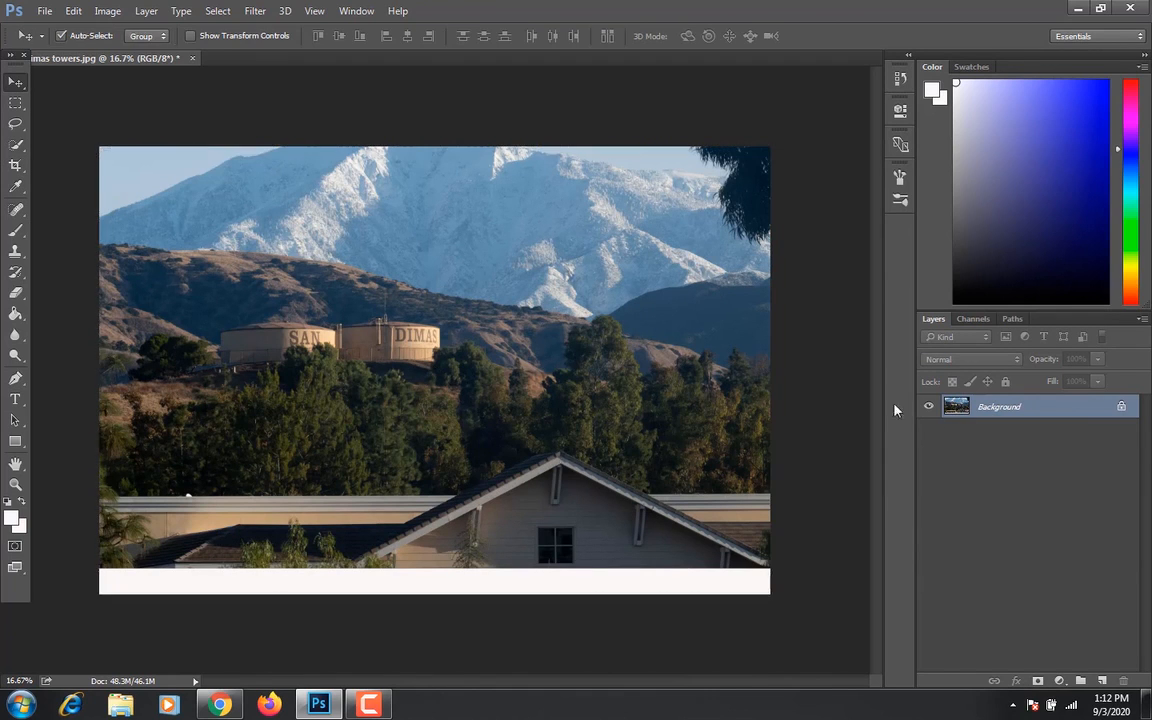
{"action": "left_click", "coordinate": [1120, 408]}
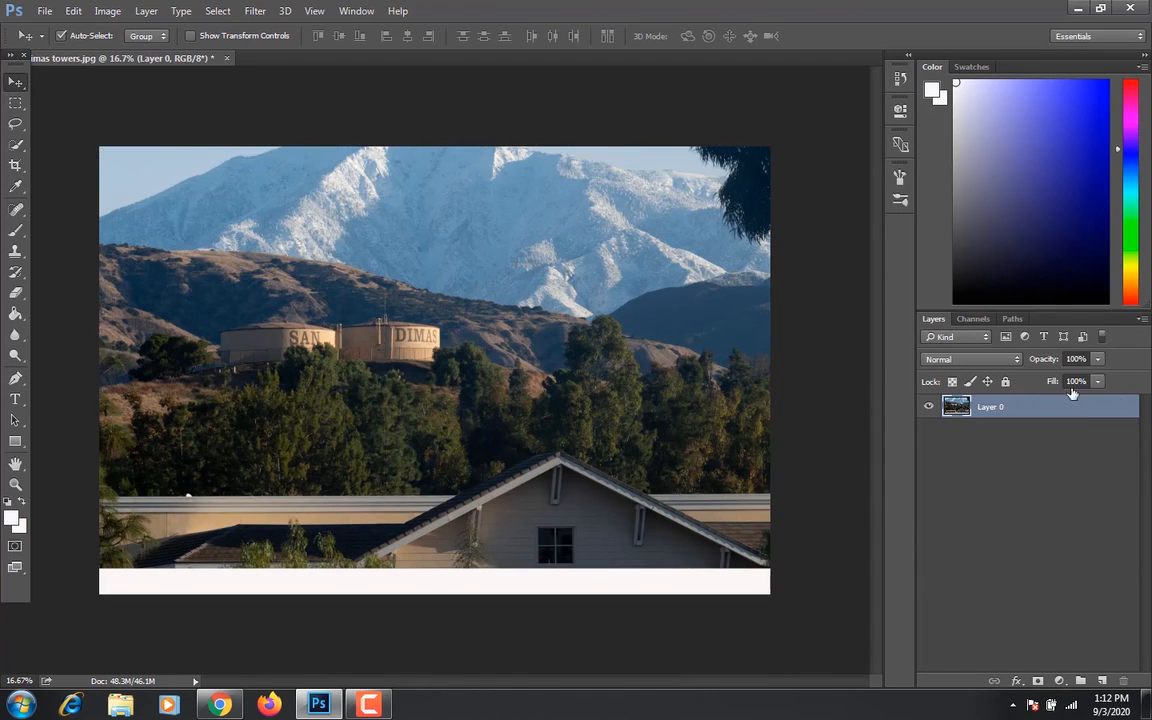
{"action": "double_click", "coordinate": [1060, 407]}
{"action": "left_click", "coordinate": [808, 133]}
Try cropping the photo at the 1:1 (Square) ratio and at the 4:5 (8:10) ratio.
{"action": "left_click", "coordinate": [16, 166]}
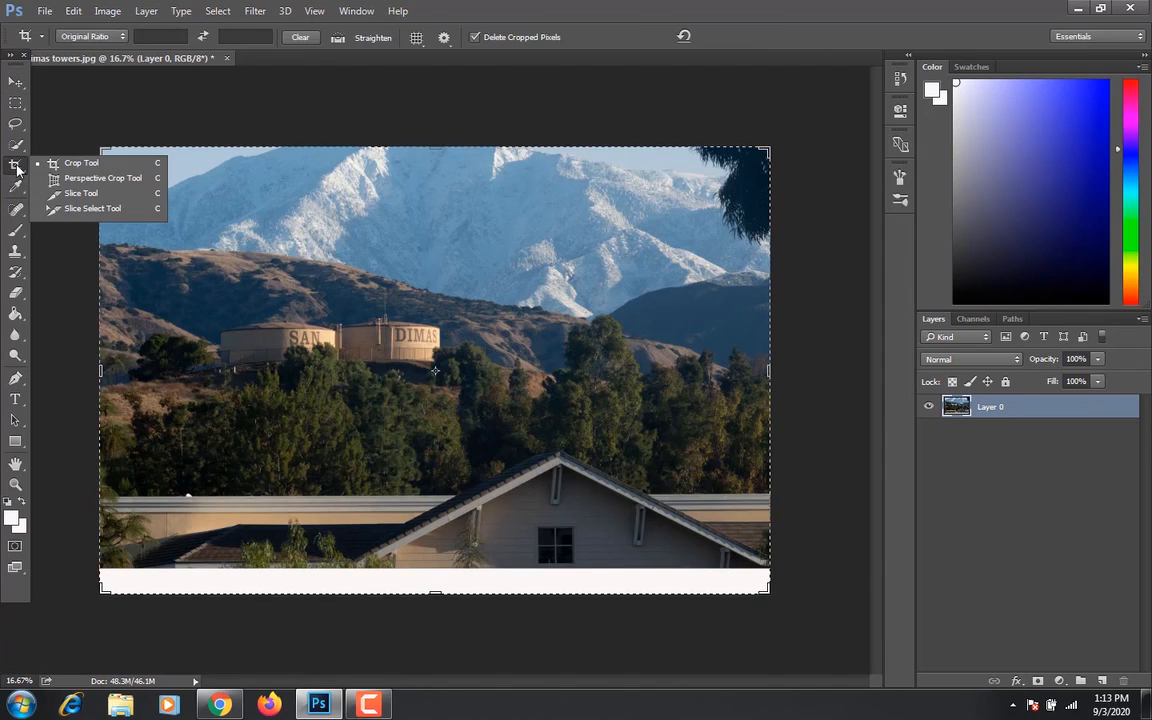
{"action": "left_click", "coordinate": [88, 165]}
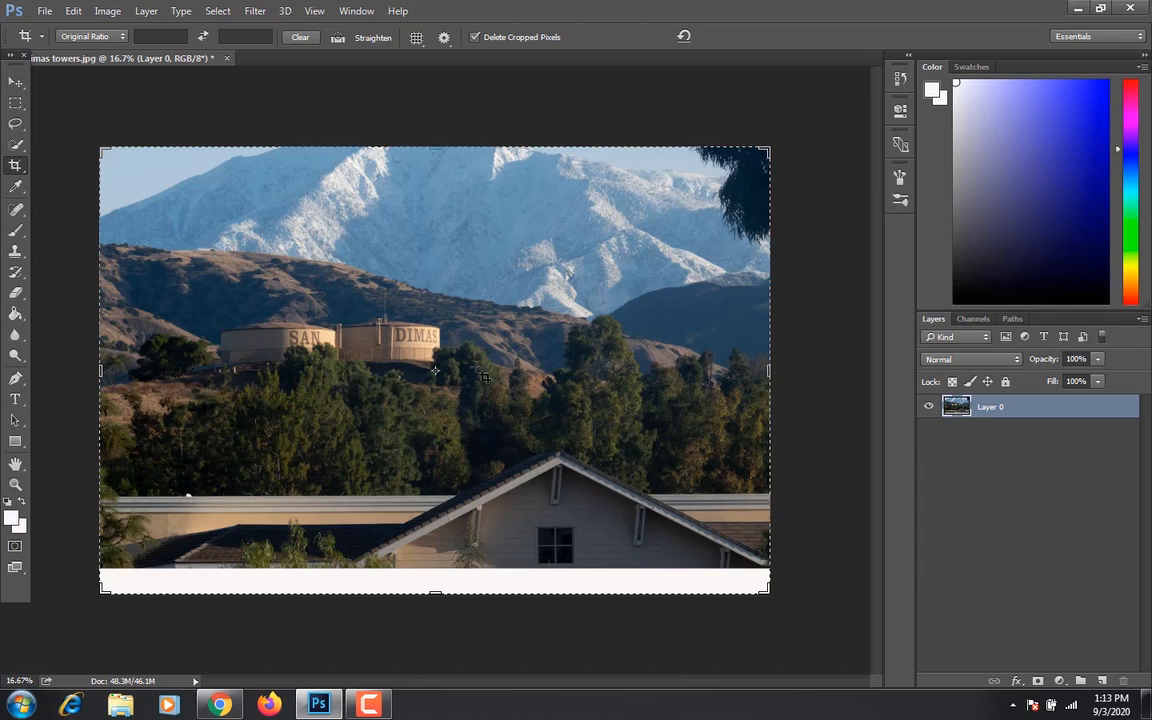
{"action": "left_click", "coordinate": [117, 37]}
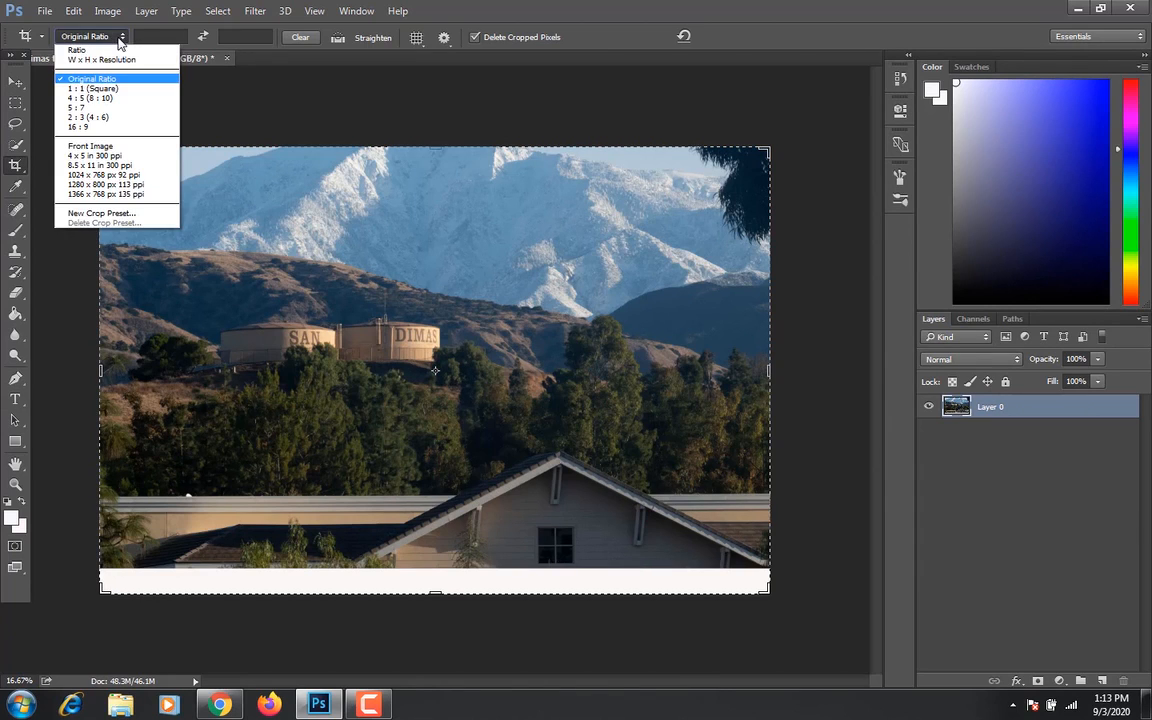
{"action": "left_click", "coordinate": [112, 89]}
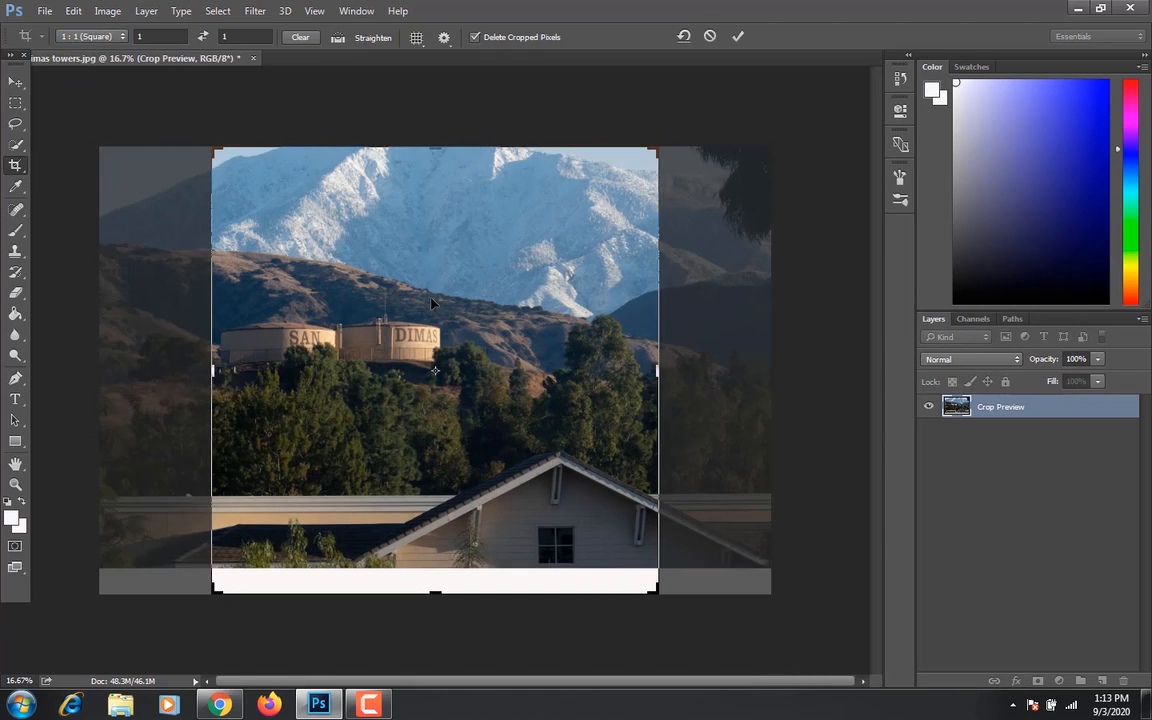
{"action": "left_click", "coordinate": [118, 37]}
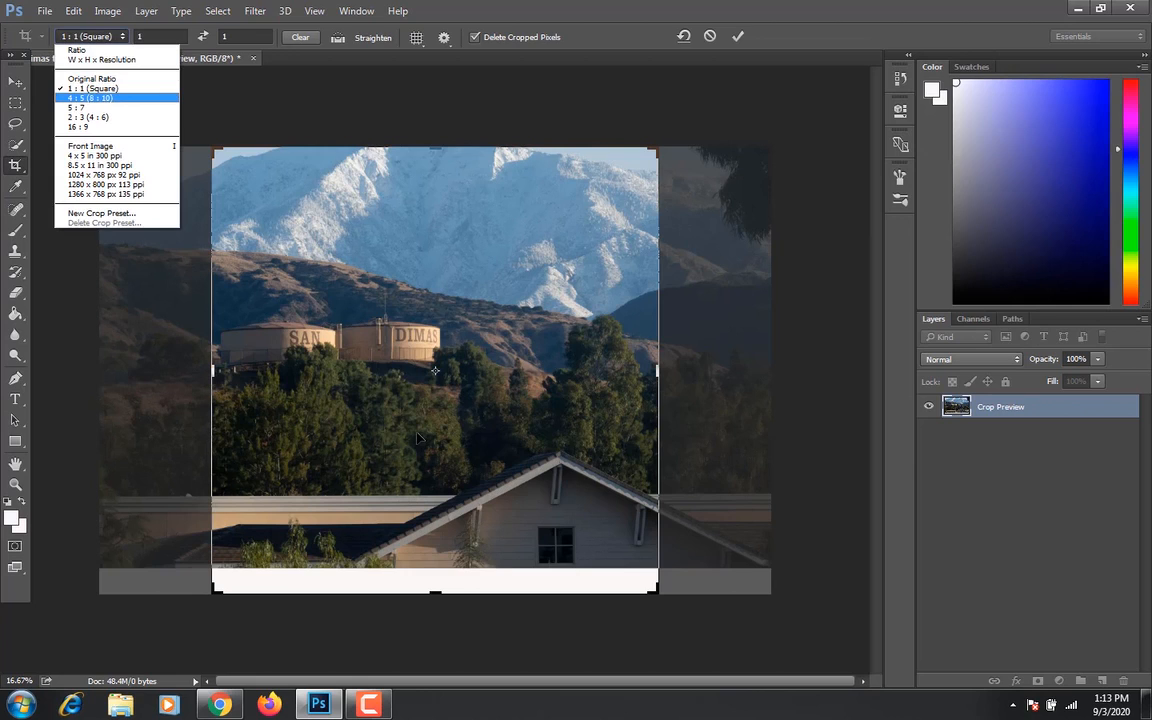
{"action": "key", "text": "Return"}
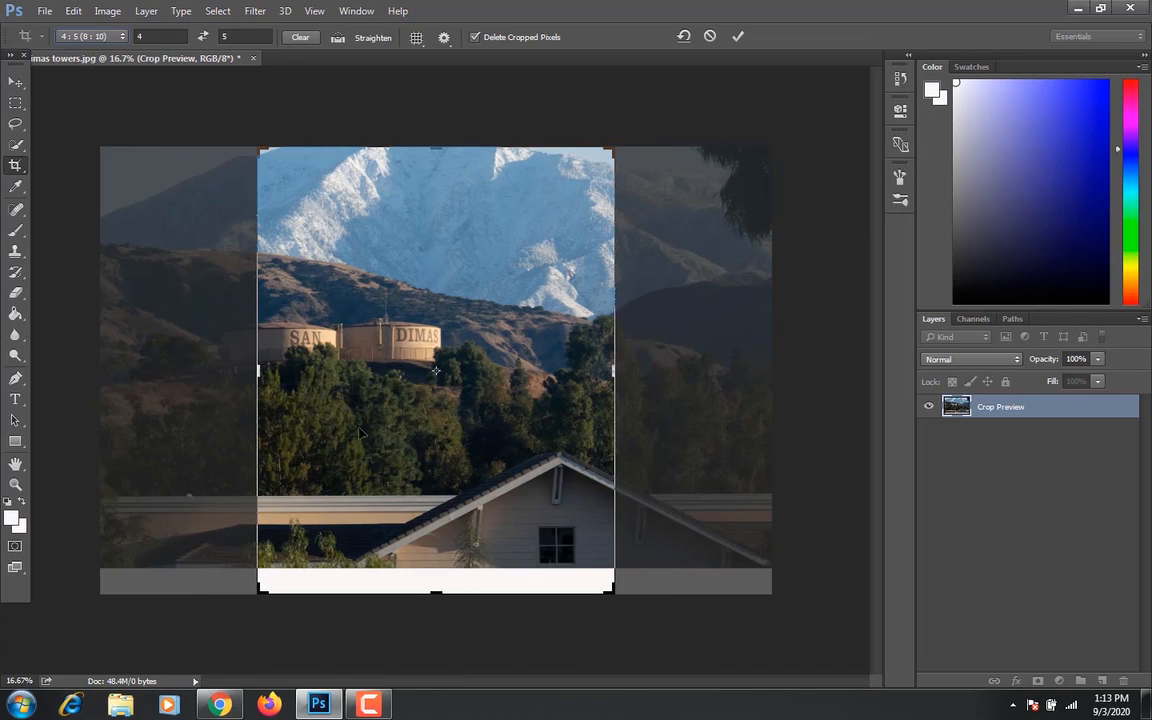
Return the crop to Original Ratio, enlarge its frame to about 16.1 × 10.7 in, and try the 5:7 ratio.
{"action": "left_click", "coordinate": [122, 37]}
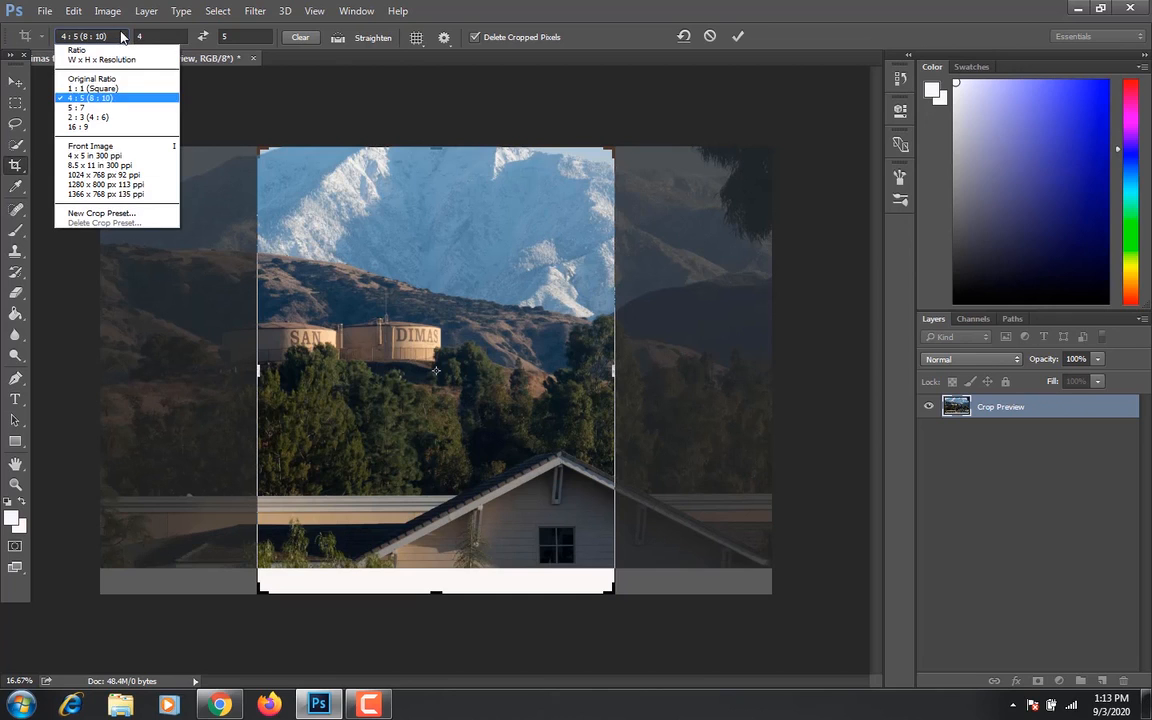
{"action": "left_click", "coordinate": [115, 86]}
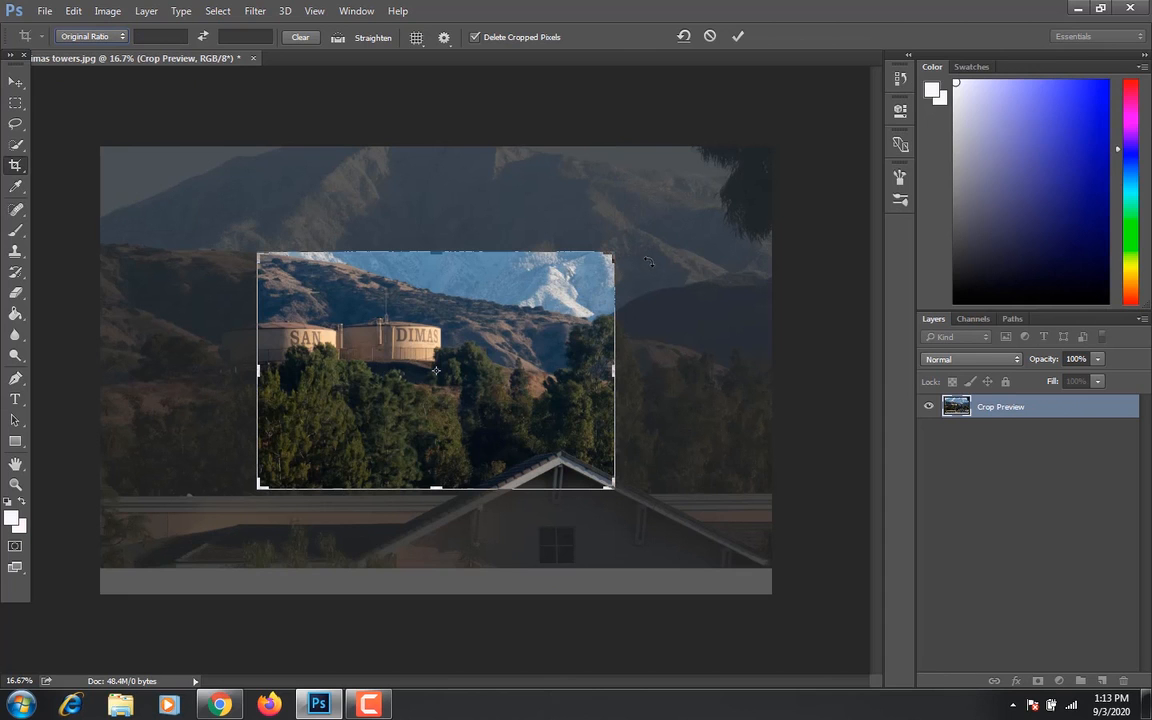
{"action": "left_click_drag", "start_coordinate": [614, 254], "coordinate": [690, 201]}
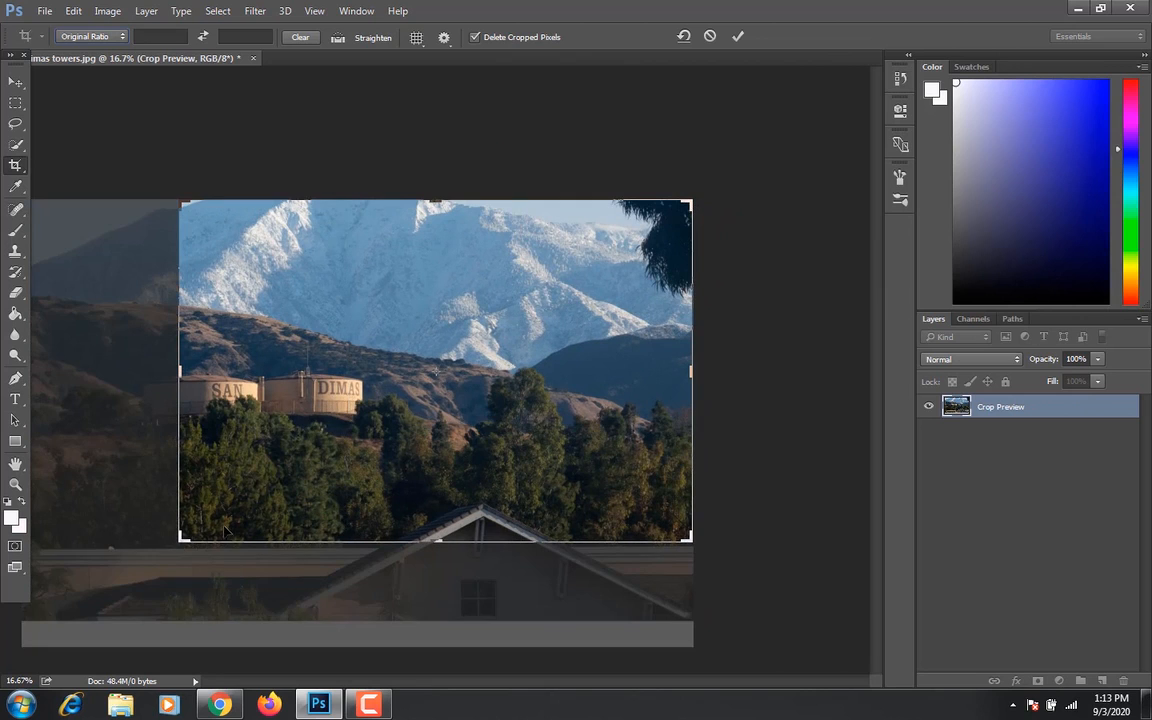
{"action": "left_click_drag", "start_coordinate": [181, 540], "coordinate": [115, 580]}
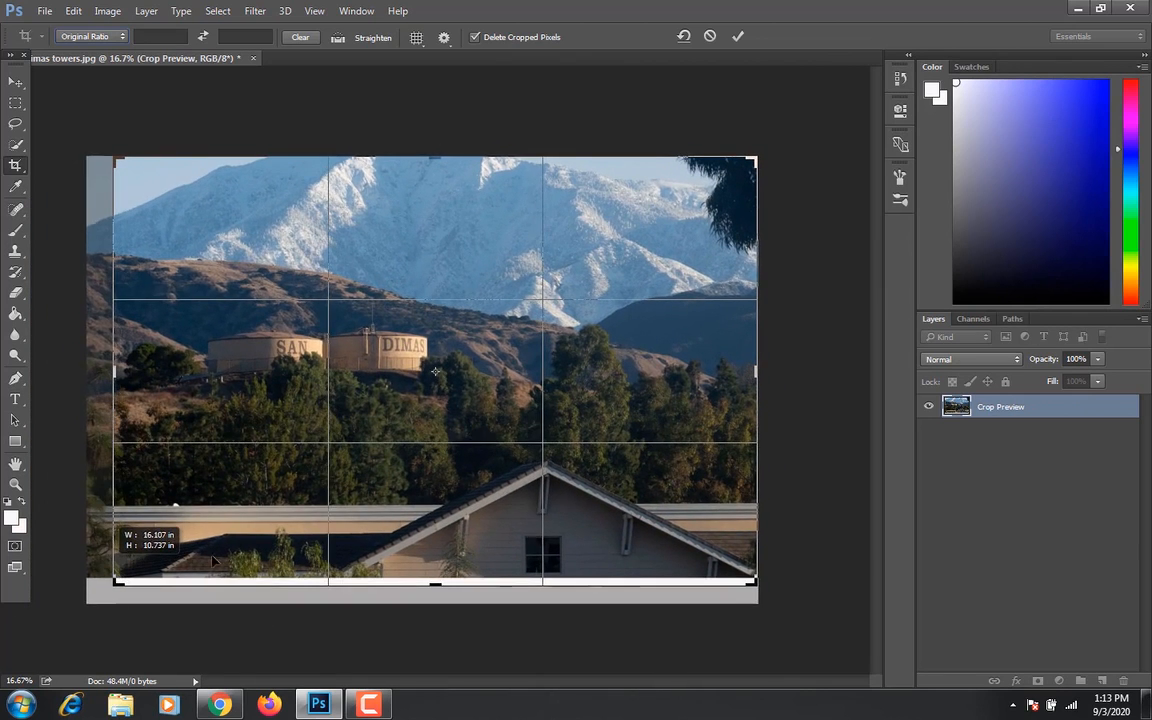
{"action": "left_click", "coordinate": [110, 37]}
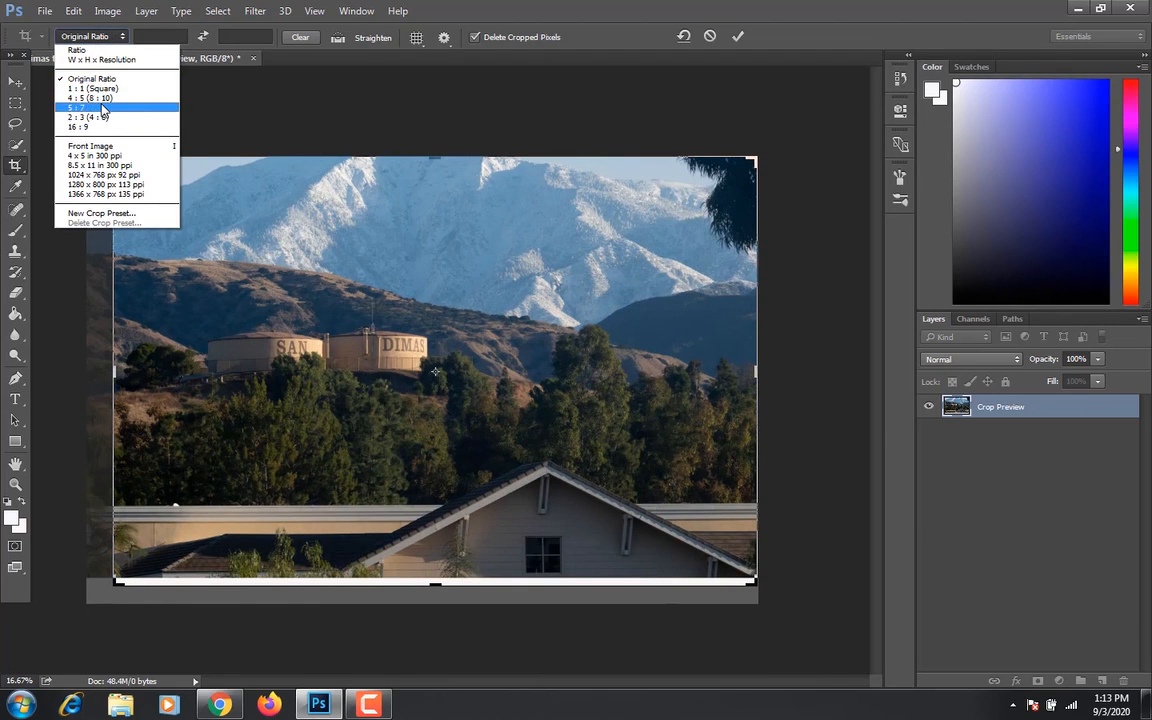
{"action": "left_click", "coordinate": [104, 108]}
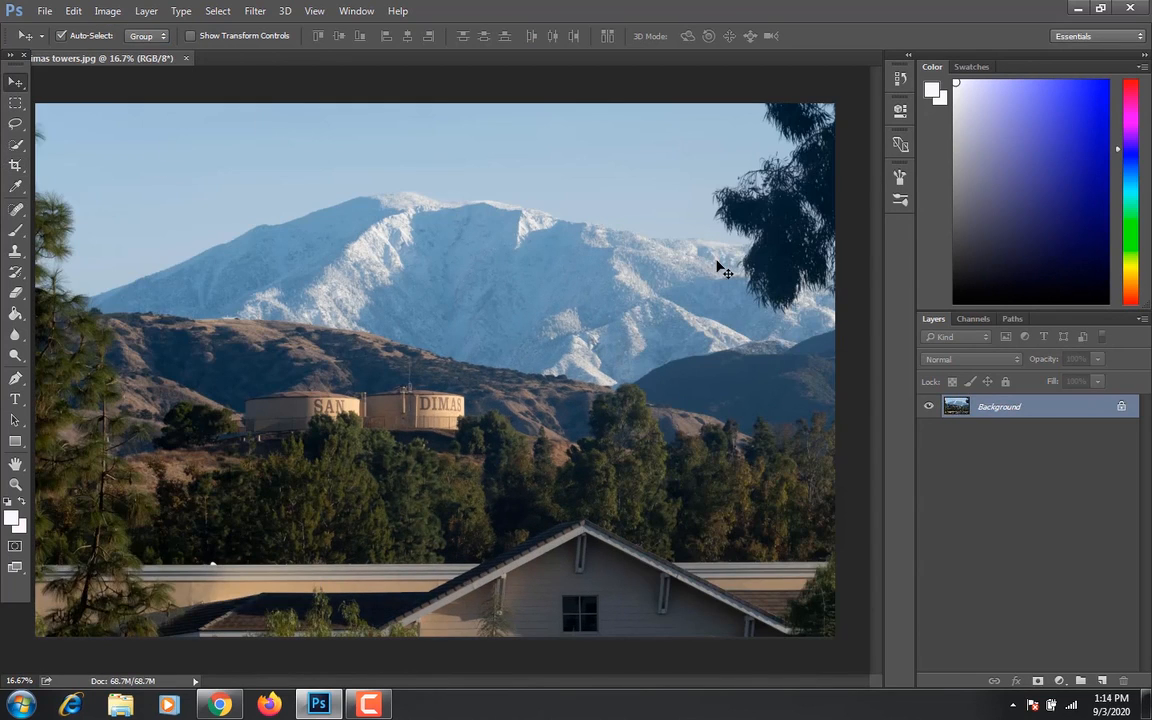
Set the crop of the restored photo to Original Ratio and straighten the image along the building's flat roofline.
{"action": "left_click", "coordinate": [15, 166]}
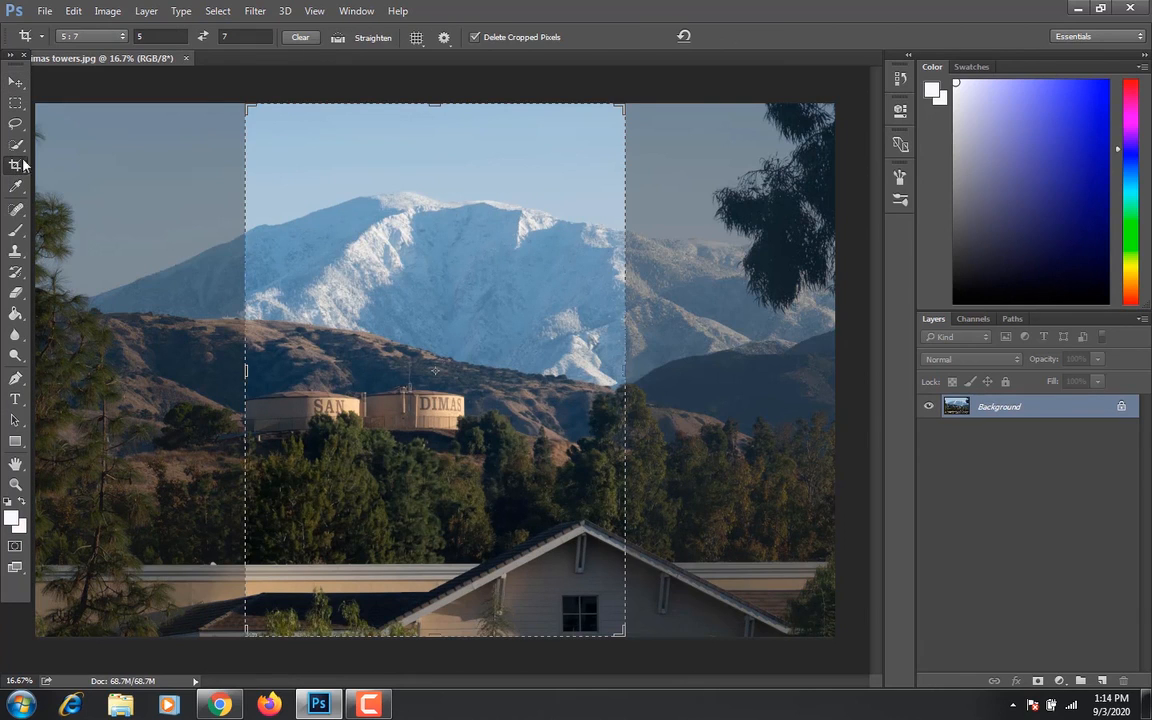
{"action": "left_click", "coordinate": [80, 35]}
{"action": "left_click", "coordinate": [90, 78]}
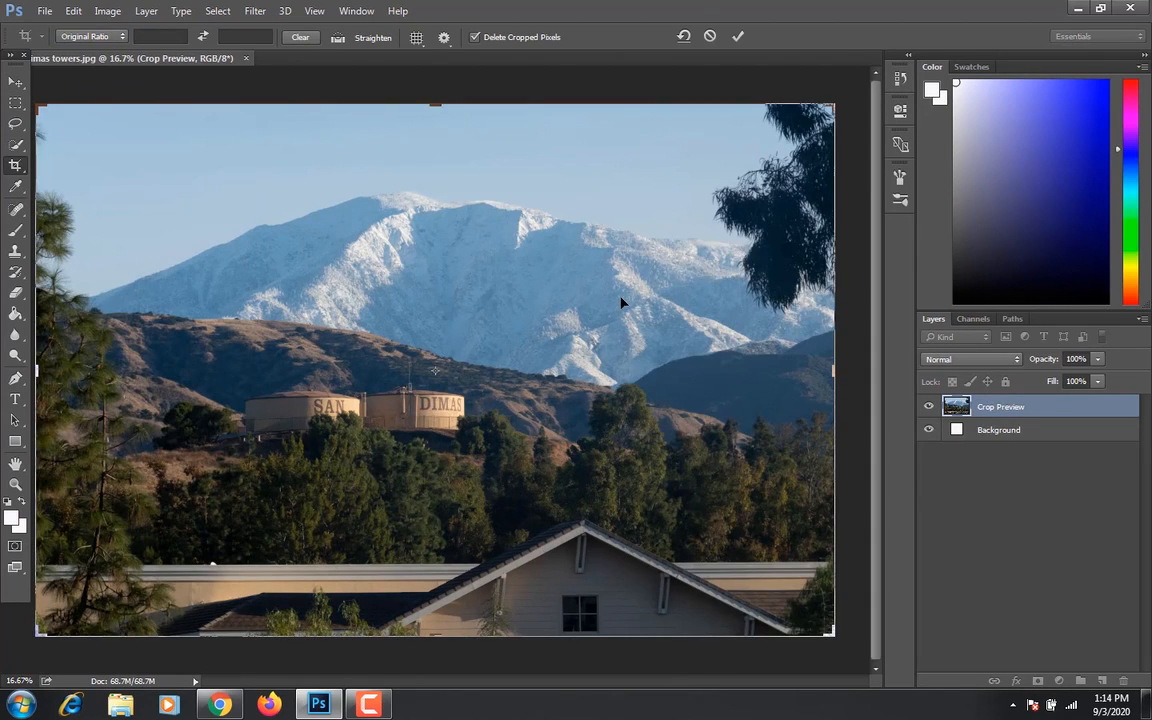
{"action": "left_click", "coordinate": [340, 39]}
{"action": "left_click_drag", "start_coordinate": [167, 565], "coordinate": [492, 567]}
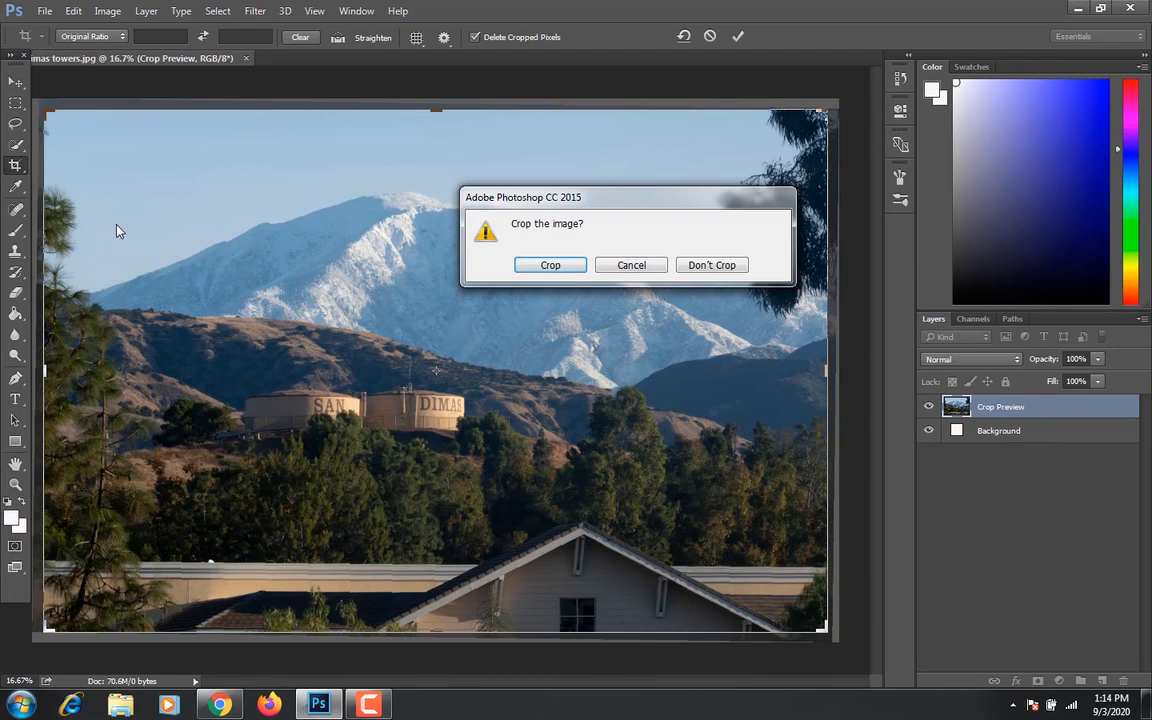
{"action": "key", "text": "Escape"}
Try repositioning and rotating the photo inside a smaller crop frame around the San Dimas towers.
{"action": "left_click_drag", "start_coordinate": [213, 237], "coordinate": [241, 332]}
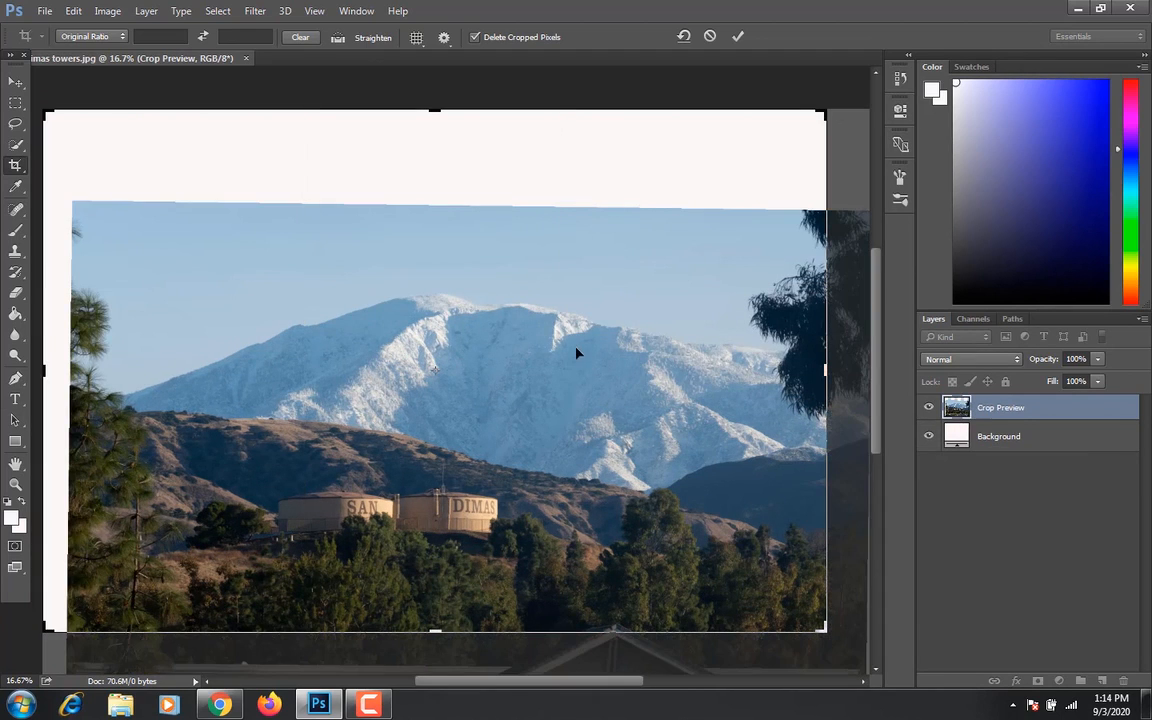
{"action": "left_click_drag", "start_coordinate": [569, 350], "coordinate": [812, 580]}
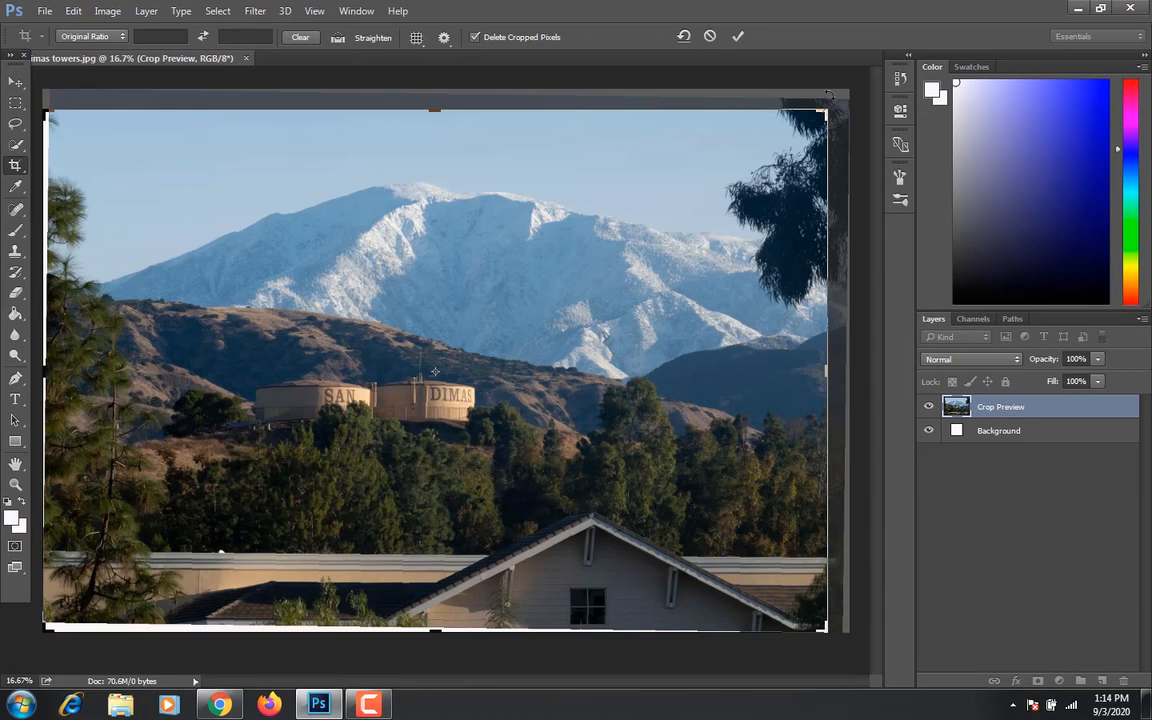
{"action": "left_click_drag", "start_coordinate": [829, 95], "coordinate": [668, 518]}
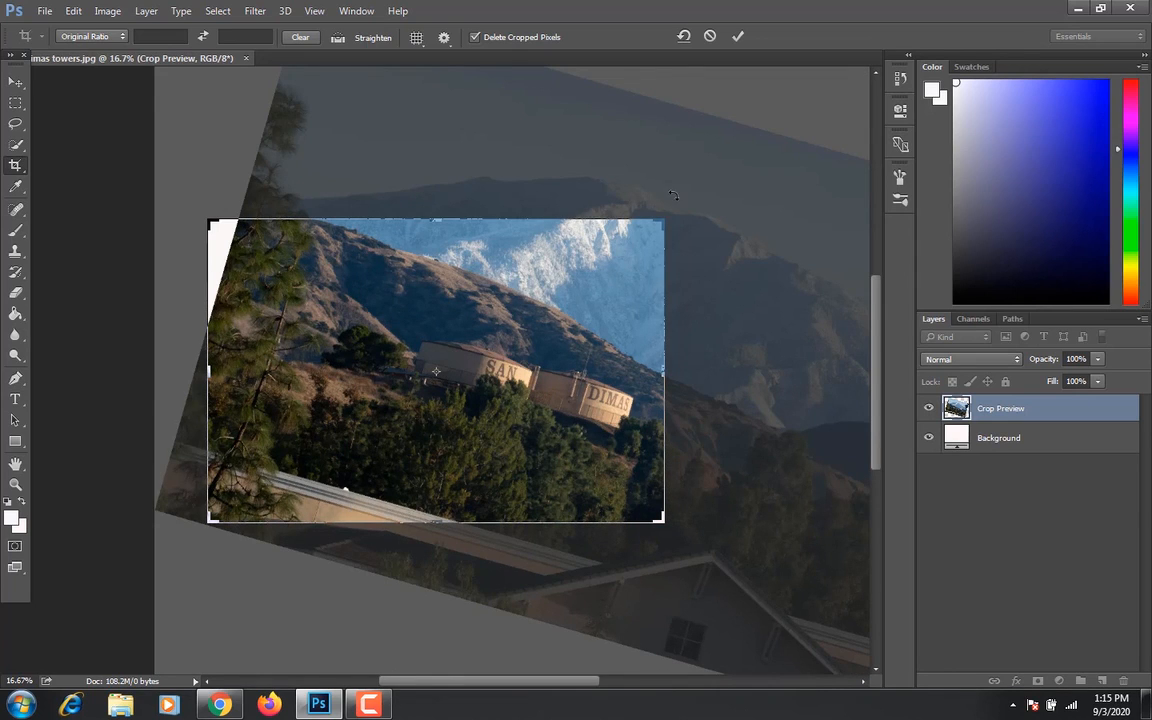
{"action": "left_click_drag", "start_coordinate": [606, 172], "coordinate": [663, 440]}
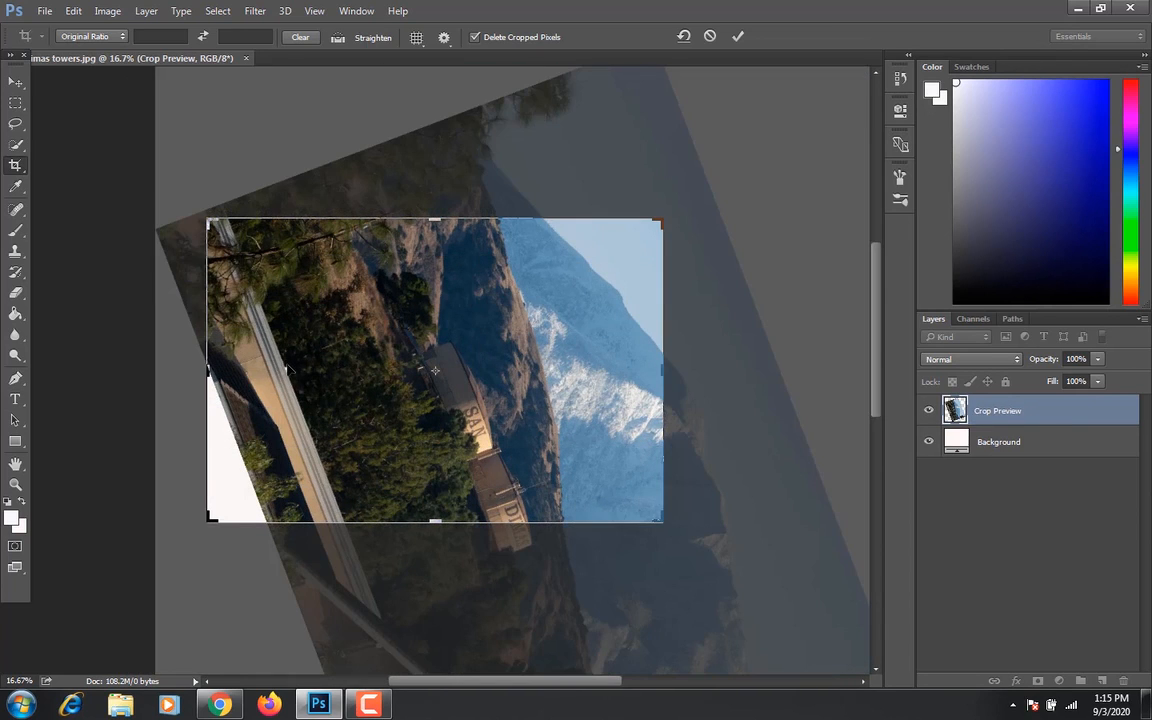
{"action": "left_click_drag", "start_coordinate": [332, 265], "coordinate": [402, 262]}
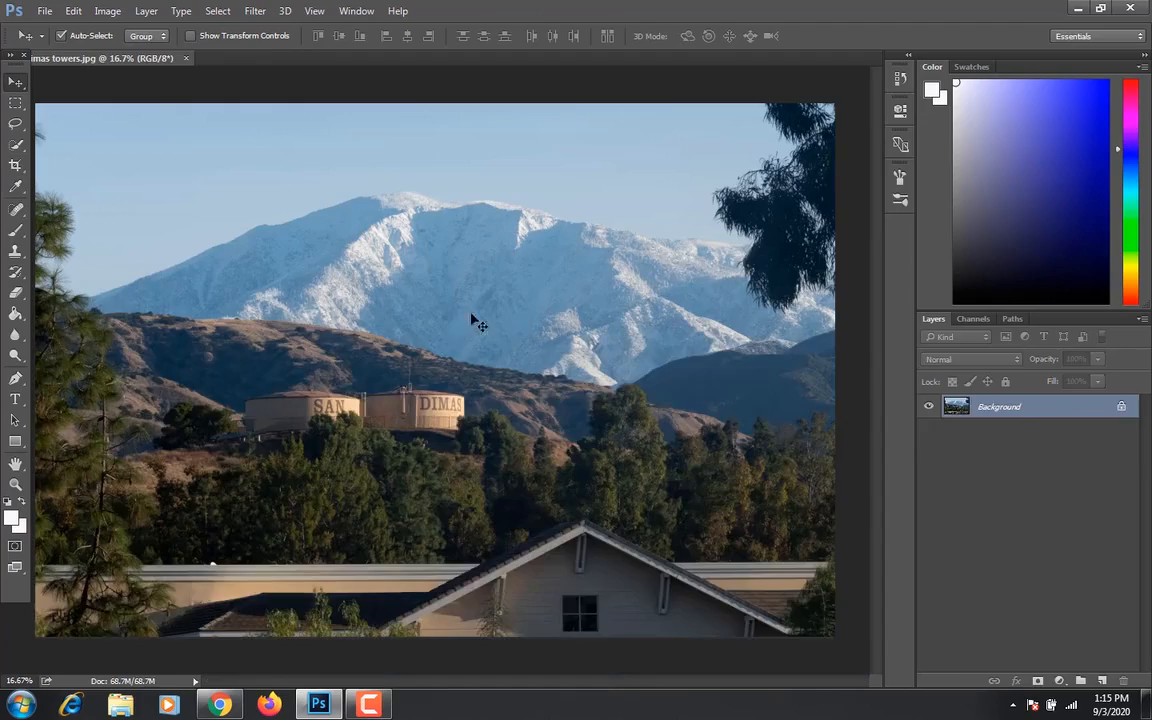
Try straightening the photo along the tree line below the towers, and rotate it within a smaller crop frame.
{"action": "left_click", "coordinate": [13, 166]}
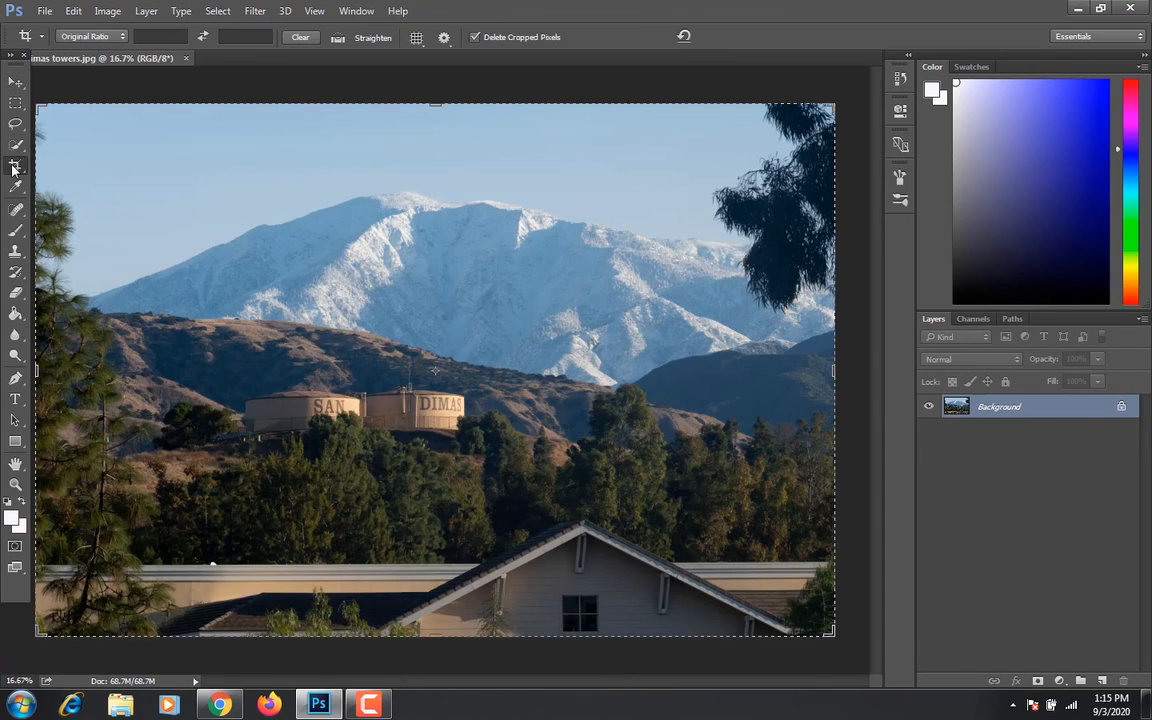
{"action": "left_click", "coordinate": [338, 38]}
{"action": "left_click_drag", "start_coordinate": [113, 457], "coordinate": [442, 436]}
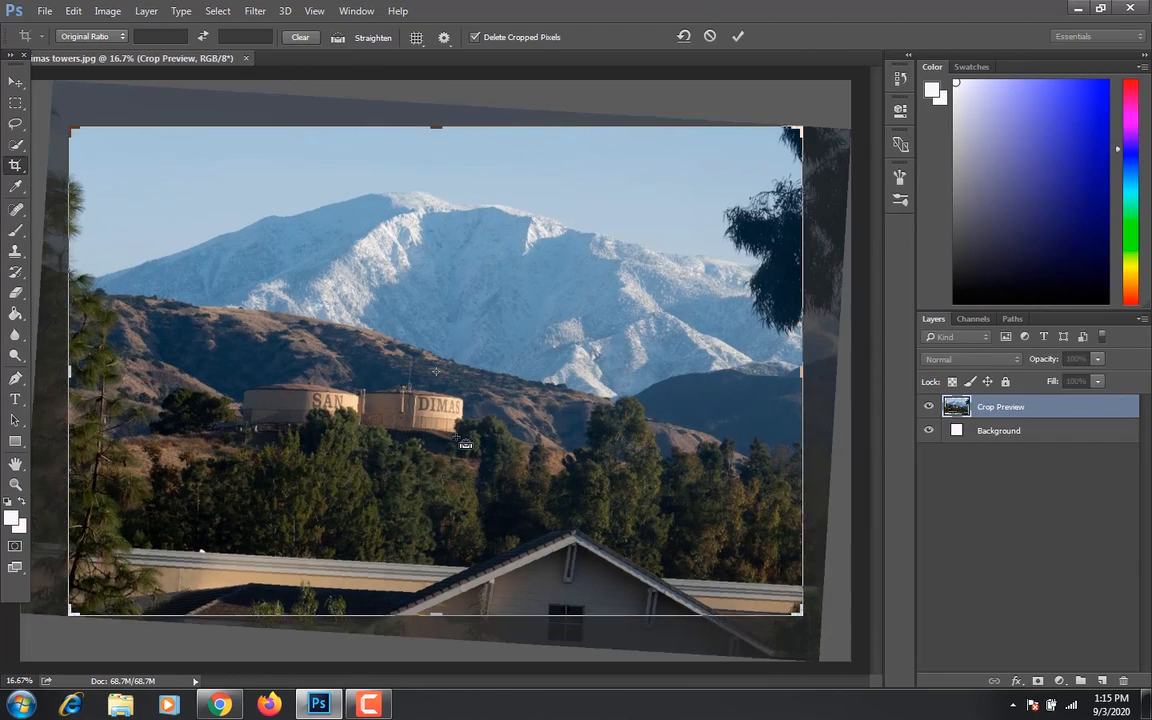
{"action": "left_click_drag", "start_coordinate": [800, 125], "coordinate": [718, 354]}
{"action": "left_click_drag", "start_coordinate": [476, 357], "coordinate": [476, 357]}
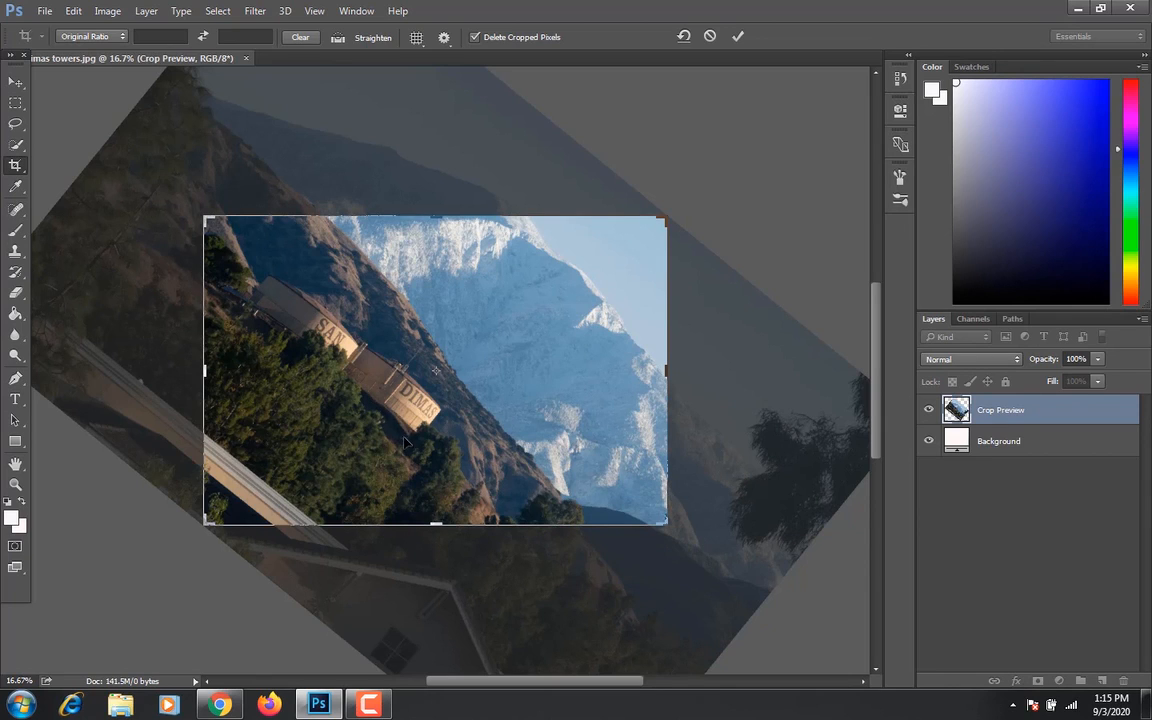
{"action": "left_click_drag", "start_coordinate": [669, 190], "coordinate": [428, 142]}
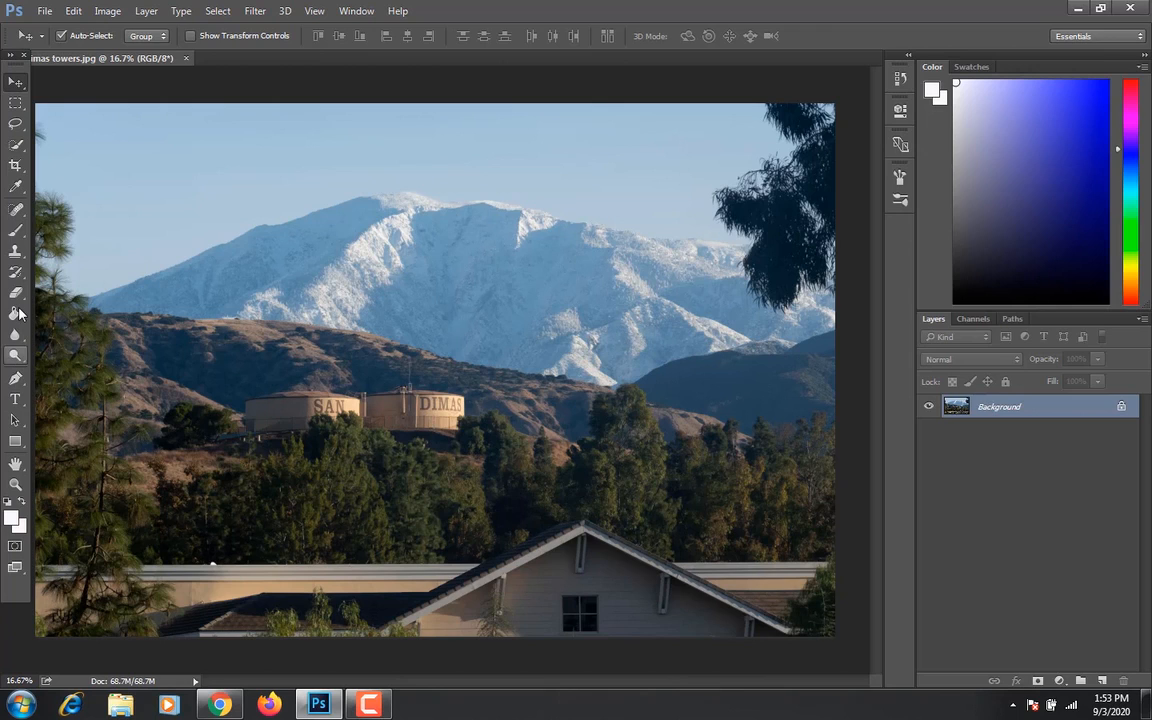
Set up the Dodge Tool with a 452 px brush at 57% hardness.
{"action": "left_click", "coordinate": [16, 356]}
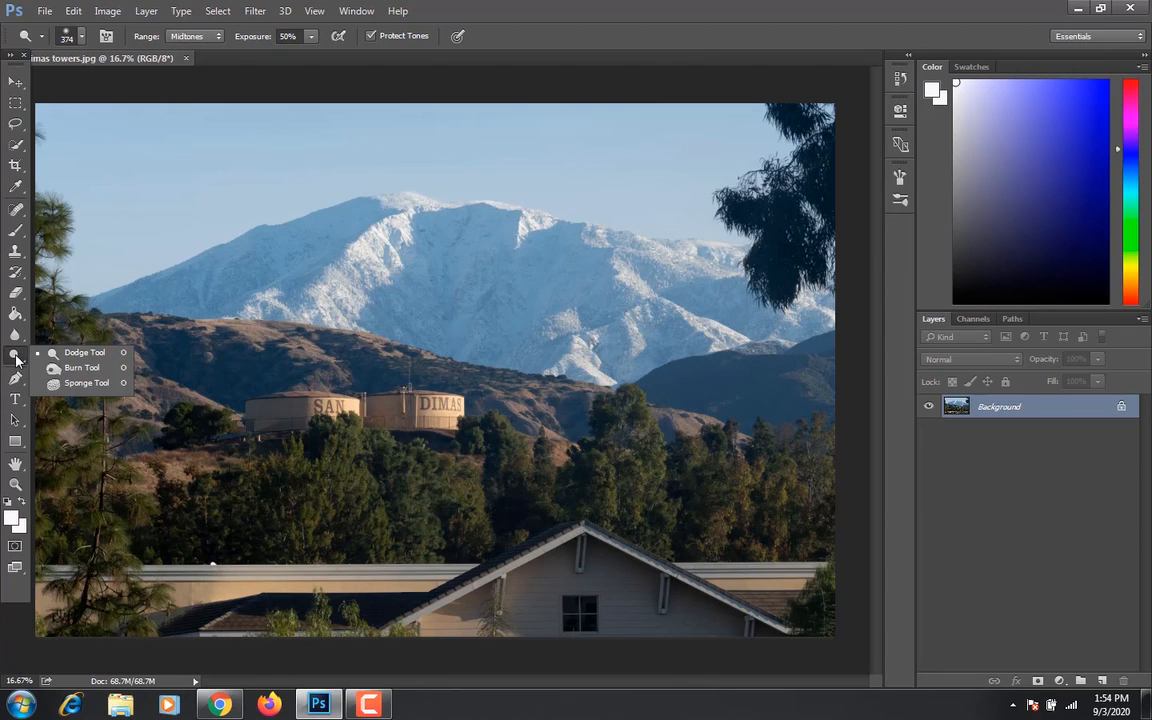
{"action": "left_click", "coordinate": [77, 357]}
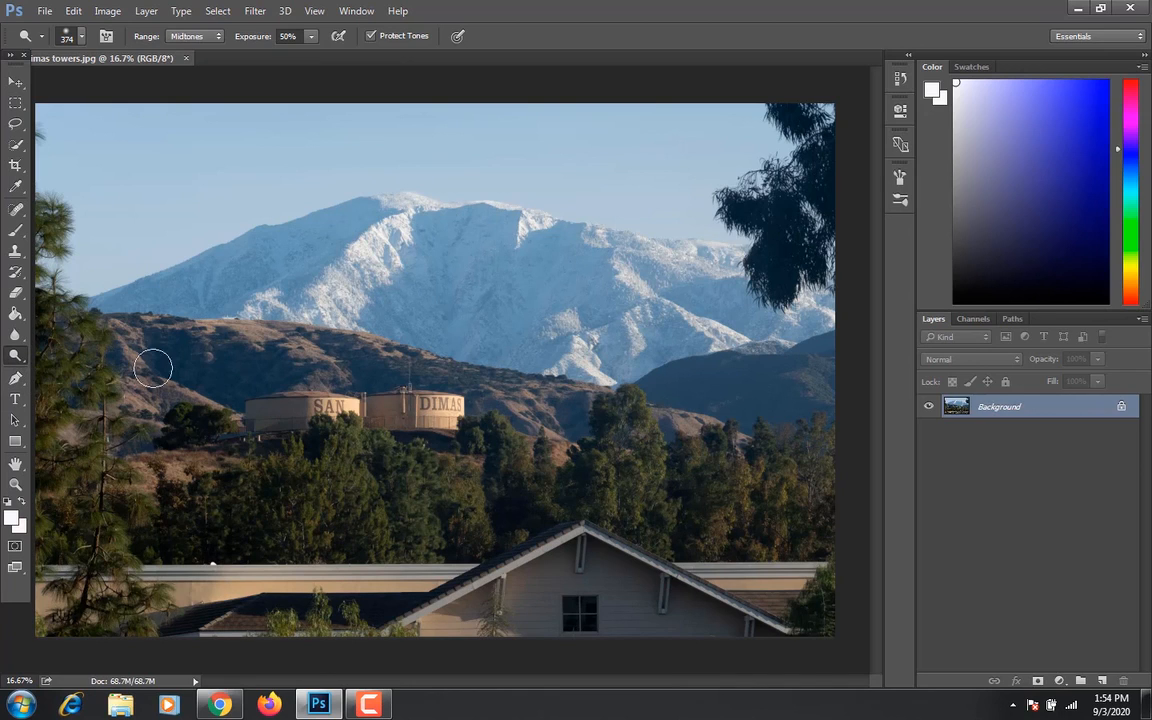
{"action": "left_click", "coordinate": [82, 38]}
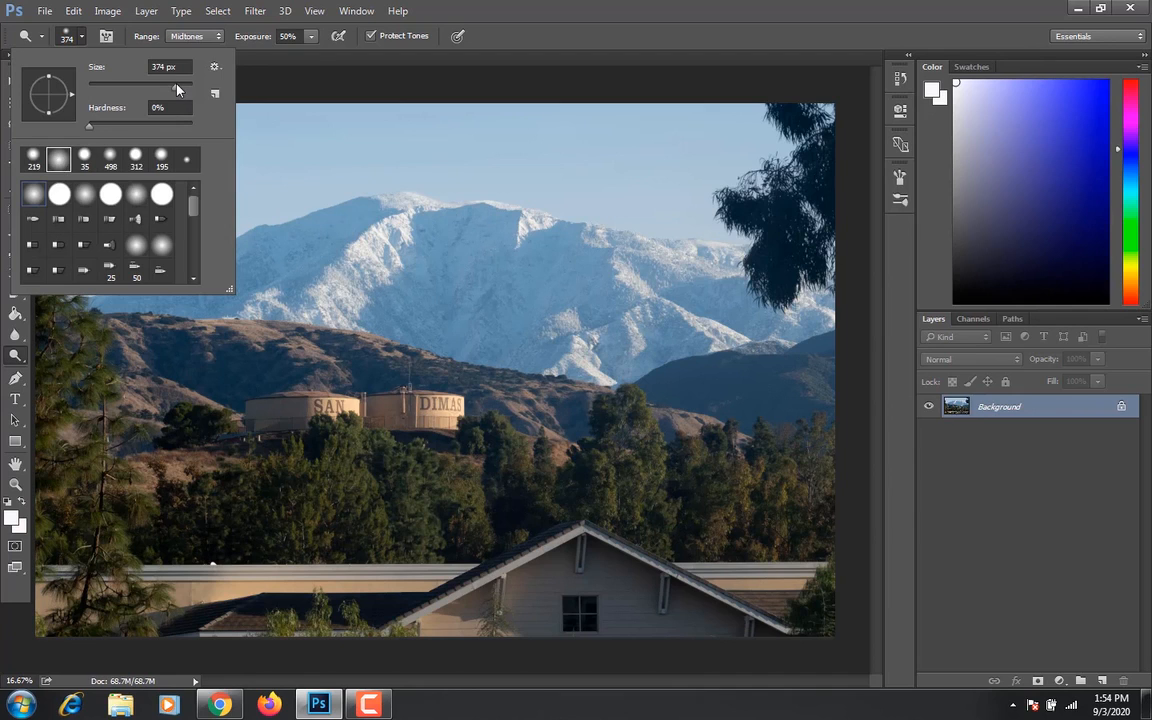
{"action": "left_click_drag", "start_coordinate": [176, 86], "coordinate": [196, 90]}
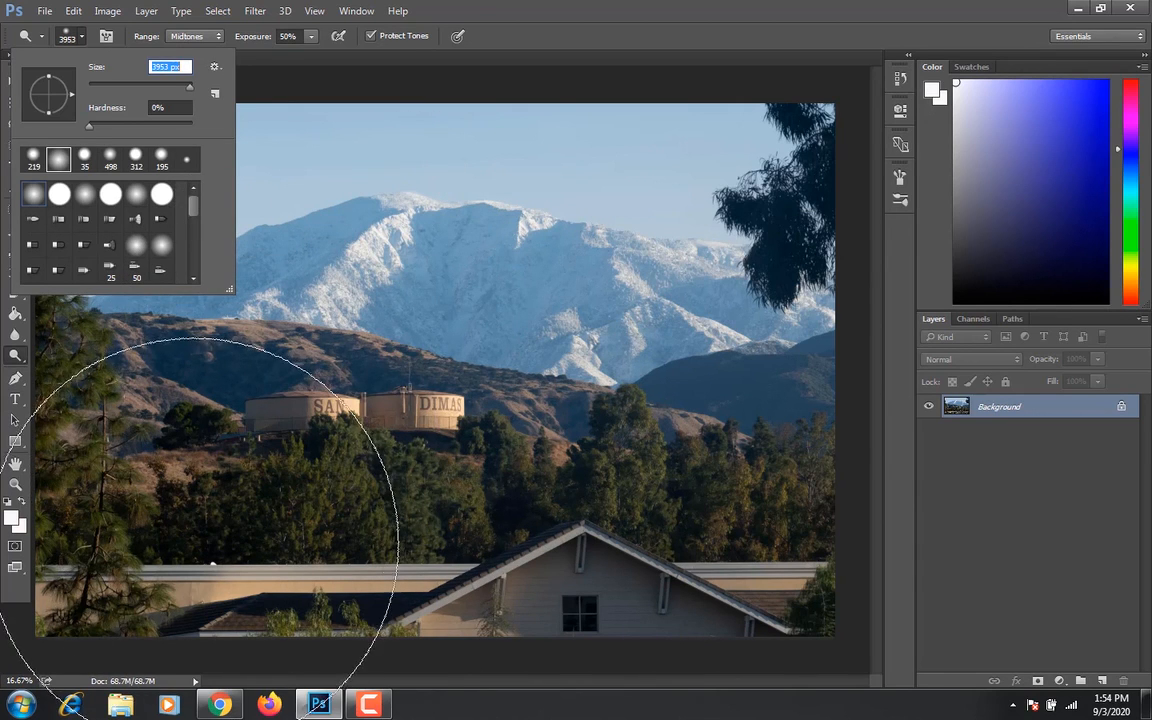
{"action": "left_click_drag", "start_coordinate": [157, 83], "coordinate": [173, 84]}
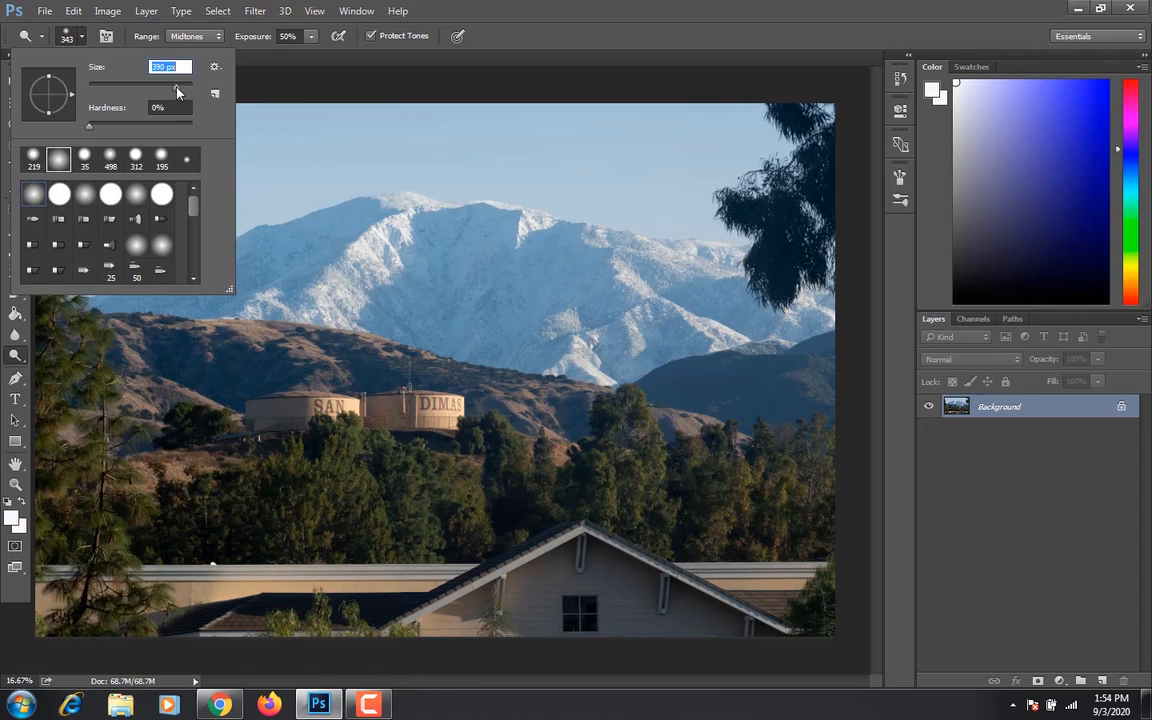
{"action": "left_click_drag", "start_coordinate": [179, 92], "coordinate": [181, 92]}
{"action": "key", "text": "bracketright"}
{"action": "left_click_drag", "start_coordinate": [87, 128], "coordinate": [146, 132]}
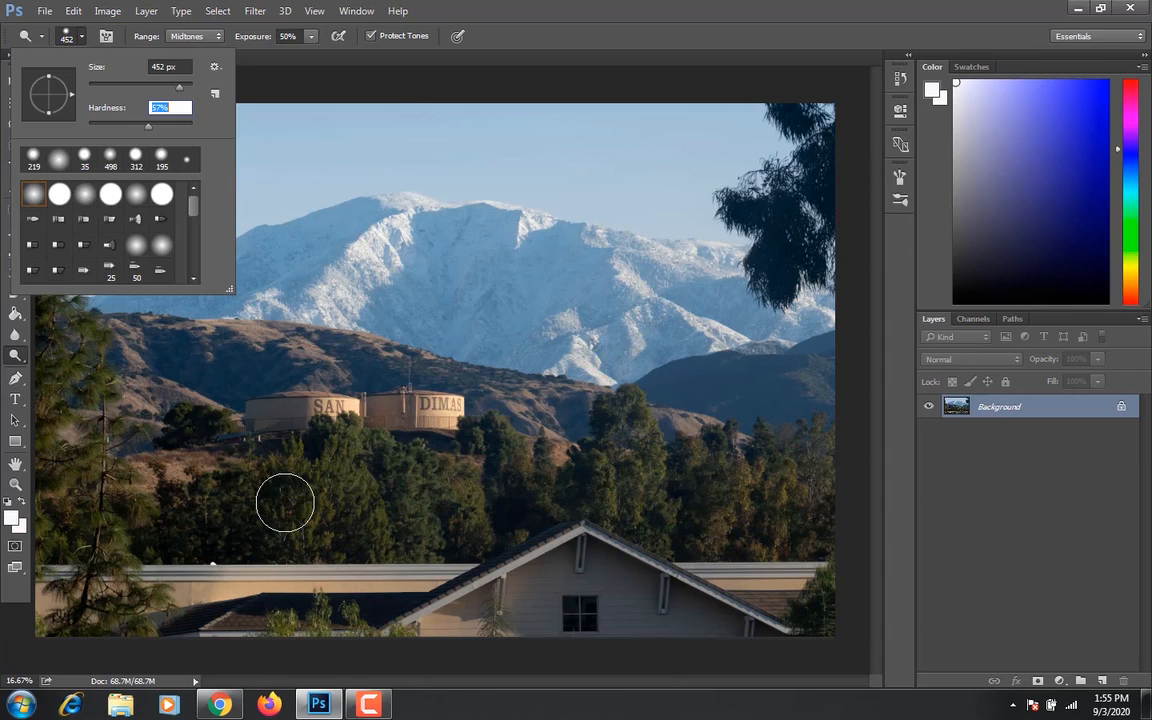
Dodge the dark trees below the towers, the pine at the photo's left edge, and the shaded hill on the right at Midtones, 50% exposure.
{"action": "left_click", "coordinate": [285, 503]}
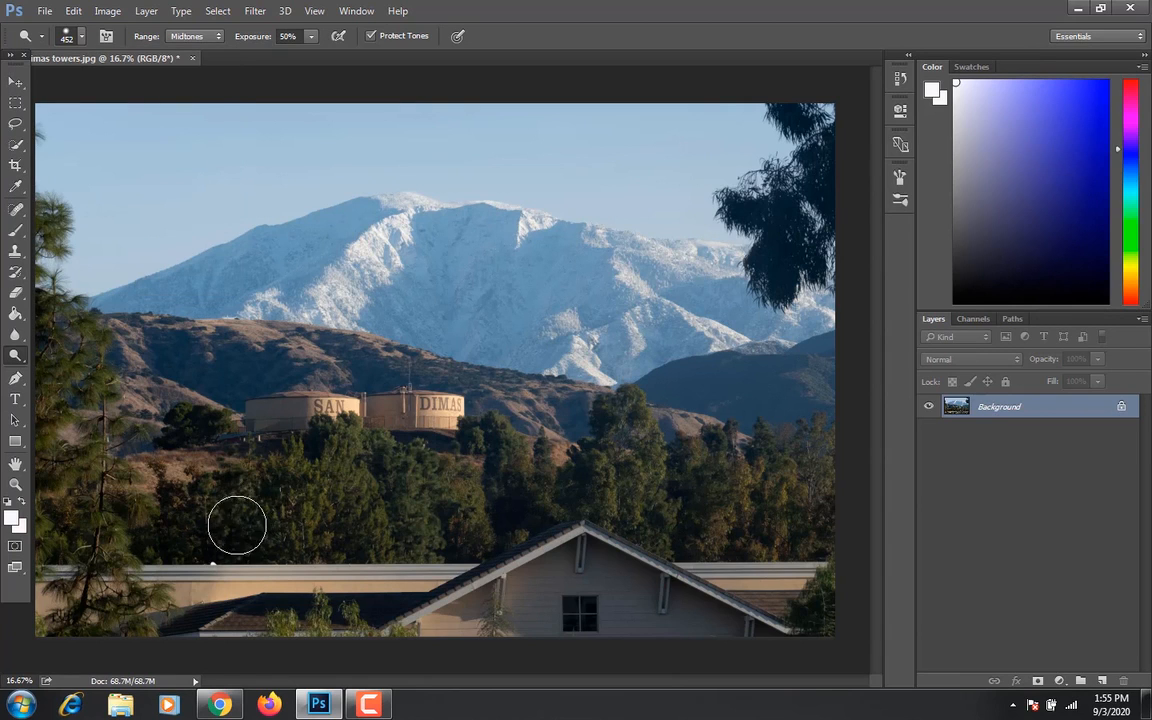
{"action": "mouse_move", "coordinate": [246, 524]}
{"action": "left_mouse_down"}
{"action": "mouse_move", "coordinate": [237, 522]}
{"action": "mouse_move", "coordinate": [265, 483]}
{"action": "mouse_move", "coordinate": [256, 507]}
{"action": "mouse_move", "coordinate": [211, 514]}
{"action": "mouse_move", "coordinate": [232, 533]}
{"action": "mouse_move", "coordinate": [198, 540]}
{"action": "mouse_move", "coordinate": [260, 530]}
{"action": "mouse_move", "coordinate": [259, 514]}
{"action": "mouse_move", "coordinate": [188, 514]}
{"action": "left_mouse_up"}
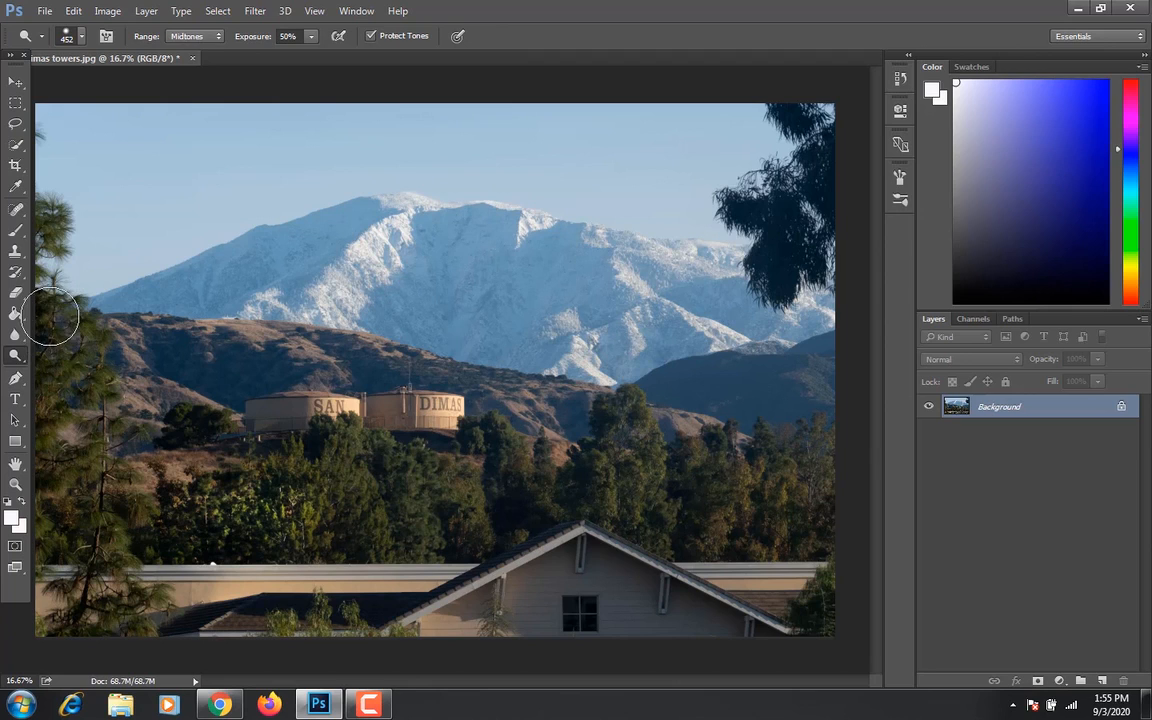
{"action": "mouse_move", "coordinate": [50, 310]}
{"action": "left_mouse_down"}
{"action": "mouse_move", "coordinate": [34, 338]}
{"action": "mouse_move", "coordinate": [50, 318]}
{"action": "mouse_move", "coordinate": [41, 428]}
{"action": "mouse_move", "coordinate": [57, 510]}
{"action": "left_mouse_up"}
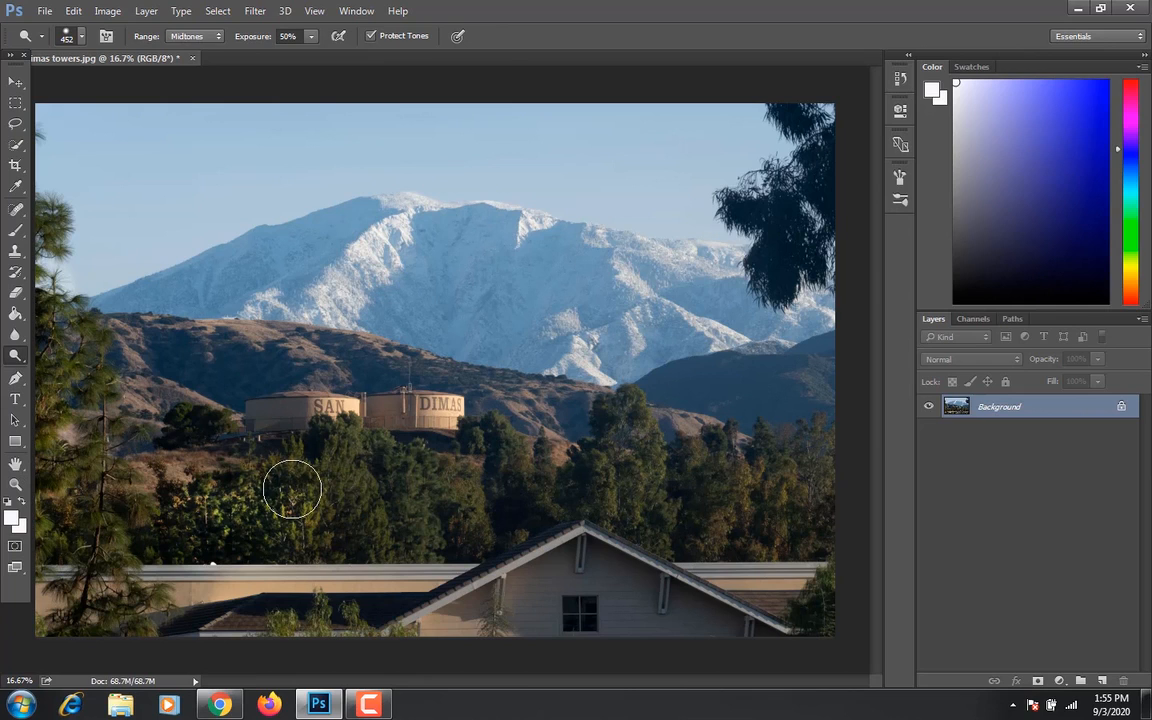
{"action": "mouse_move", "coordinate": [290, 476]}
{"action": "left_mouse_down"}
{"action": "mouse_move", "coordinate": [347, 446]}
{"action": "mouse_move", "coordinate": [329, 461]}
{"action": "mouse_move", "coordinate": [388, 537]}
{"action": "mouse_move", "coordinate": [433, 515]}
{"action": "mouse_move", "coordinate": [326, 446]}
{"action": "mouse_move", "coordinate": [392, 473]}
{"action": "mouse_move", "coordinate": [523, 463]}
{"action": "mouse_move", "coordinate": [587, 479]}
{"action": "mouse_move", "coordinate": [579, 497]}
{"action": "mouse_move", "coordinate": [589, 486]}
{"action": "mouse_move", "coordinate": [564, 478]}
{"action": "mouse_move", "coordinate": [425, 543]}
{"action": "mouse_move", "coordinate": [555, 512]}
{"action": "mouse_move", "coordinate": [463, 532]}
{"action": "mouse_move", "coordinate": [479, 518]}
{"action": "mouse_move", "coordinate": [450, 512]}
{"action": "mouse_move", "coordinate": [532, 489]}
{"action": "mouse_move", "coordinate": [668, 474]}
{"action": "mouse_move", "coordinate": [645, 494]}
{"action": "mouse_move", "coordinate": [695, 470]}
{"action": "mouse_move", "coordinate": [738, 468]}
{"action": "mouse_move", "coordinate": [716, 477]}
{"action": "mouse_move", "coordinate": [776, 527]}
{"action": "mouse_move", "coordinate": [782, 508]}
{"action": "mouse_move", "coordinate": [771, 523]}
{"action": "mouse_move", "coordinate": [803, 505]}
{"action": "mouse_move", "coordinate": [798, 494]}
{"action": "mouse_move", "coordinate": [746, 507]}
{"action": "mouse_move", "coordinate": [644, 486]}
{"action": "mouse_move", "coordinate": [310, 473]}
{"action": "mouse_move", "coordinate": [402, 462]}
{"action": "mouse_move", "coordinate": [438, 489]}
{"action": "left_mouse_up"}
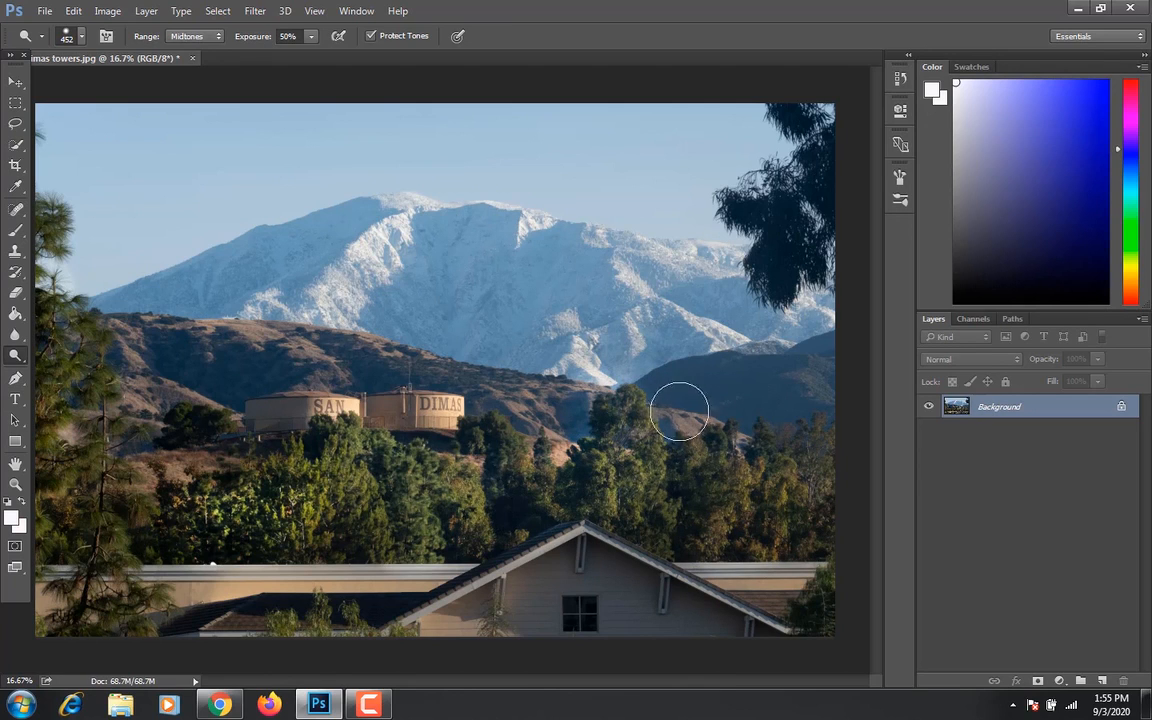
{"action": "mouse_move", "coordinate": [684, 400]}
{"action": "left_mouse_down"}
{"action": "mouse_move", "coordinate": [674, 386]}
{"action": "mouse_move", "coordinate": [736, 399]}
{"action": "left_mouse_up"}
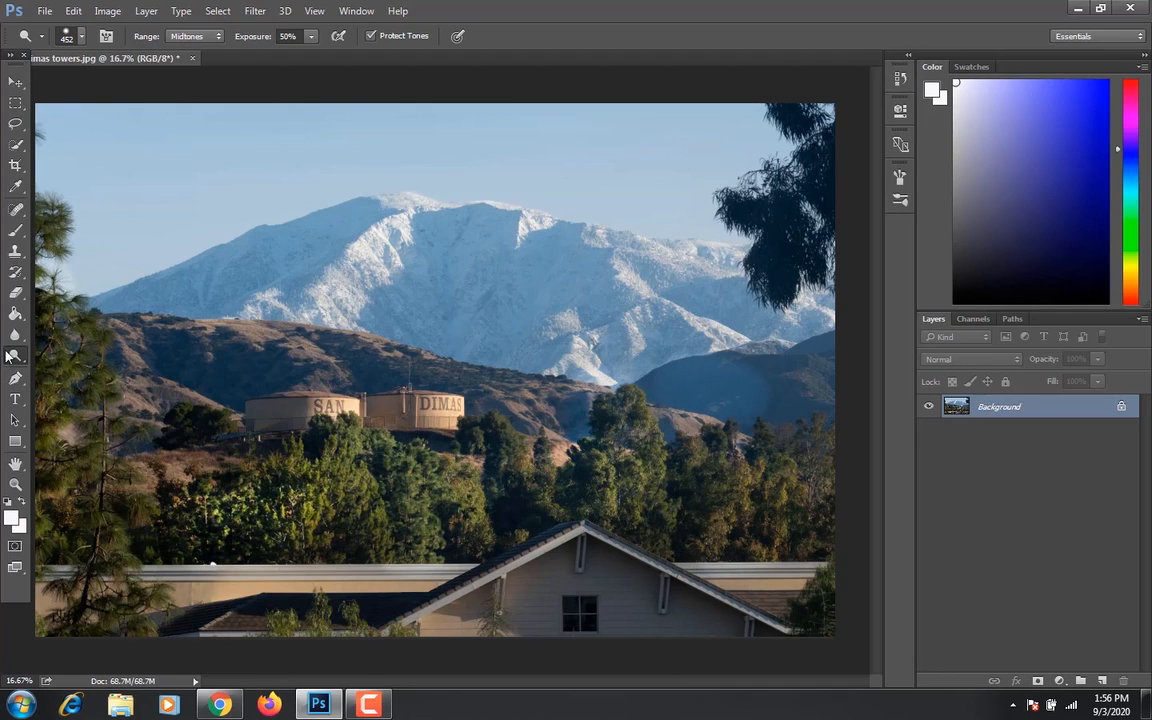
Set the Dodge Tool's tonal range to Highlights.
{"action": "left_click", "coordinate": [205, 37]}
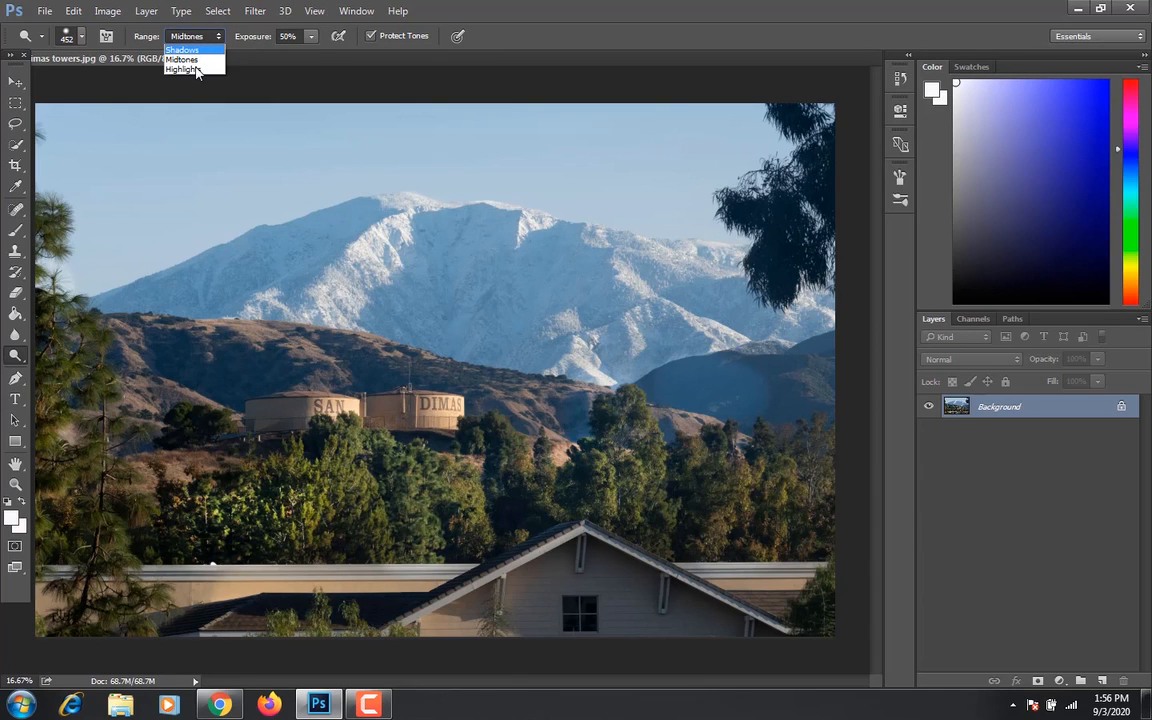
{"action": "left_click", "coordinate": [184, 69]}
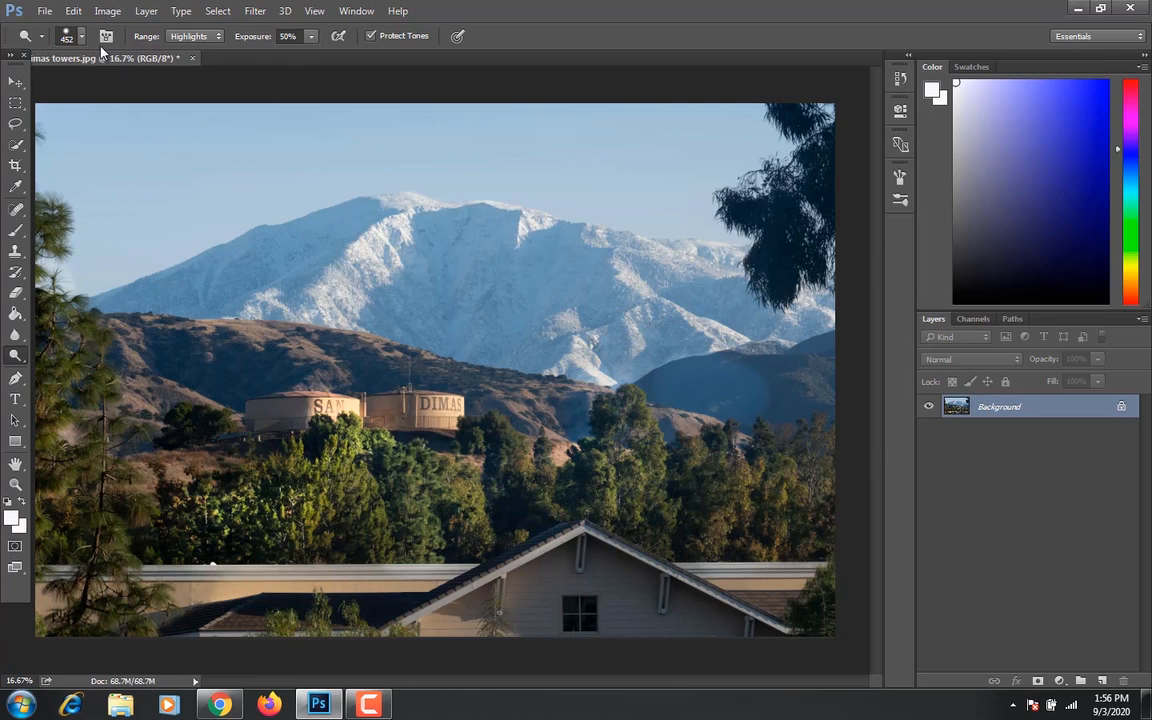
Burn the trees below the towers and the shaded hill at the photo's right with a 219 px brush at Midtones, 50% exposure.
{"action": "right_click", "coordinate": [17, 357]}
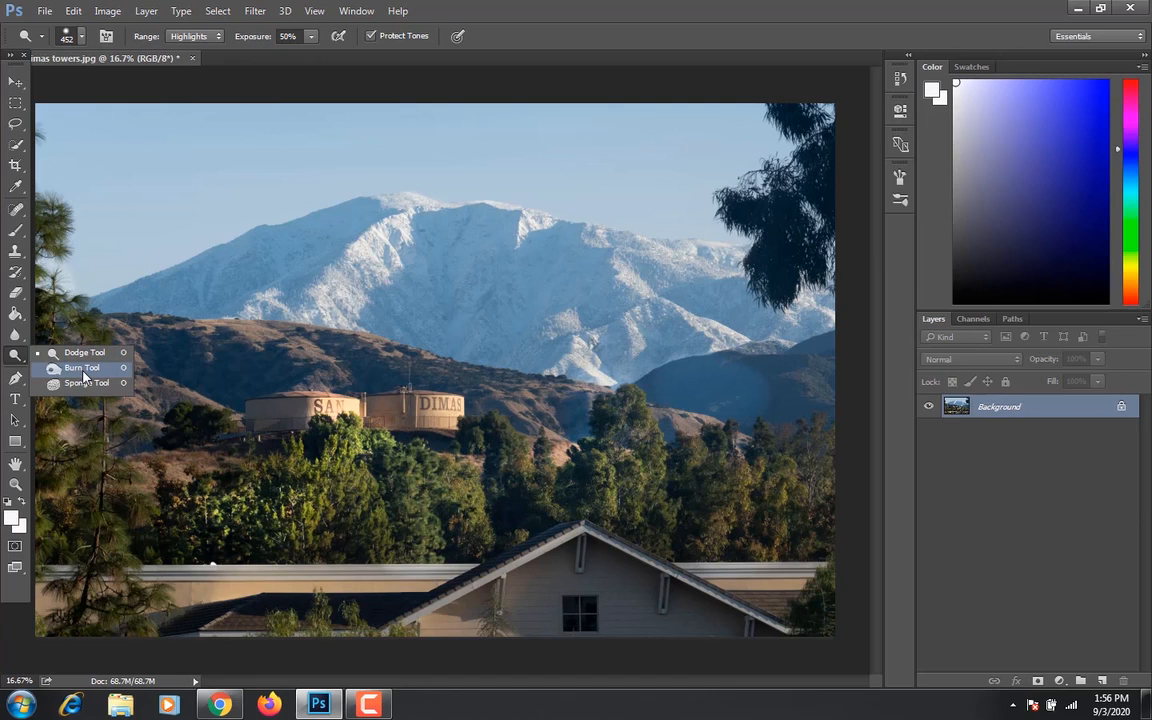
{"action": "left_click", "coordinate": [83, 371]}
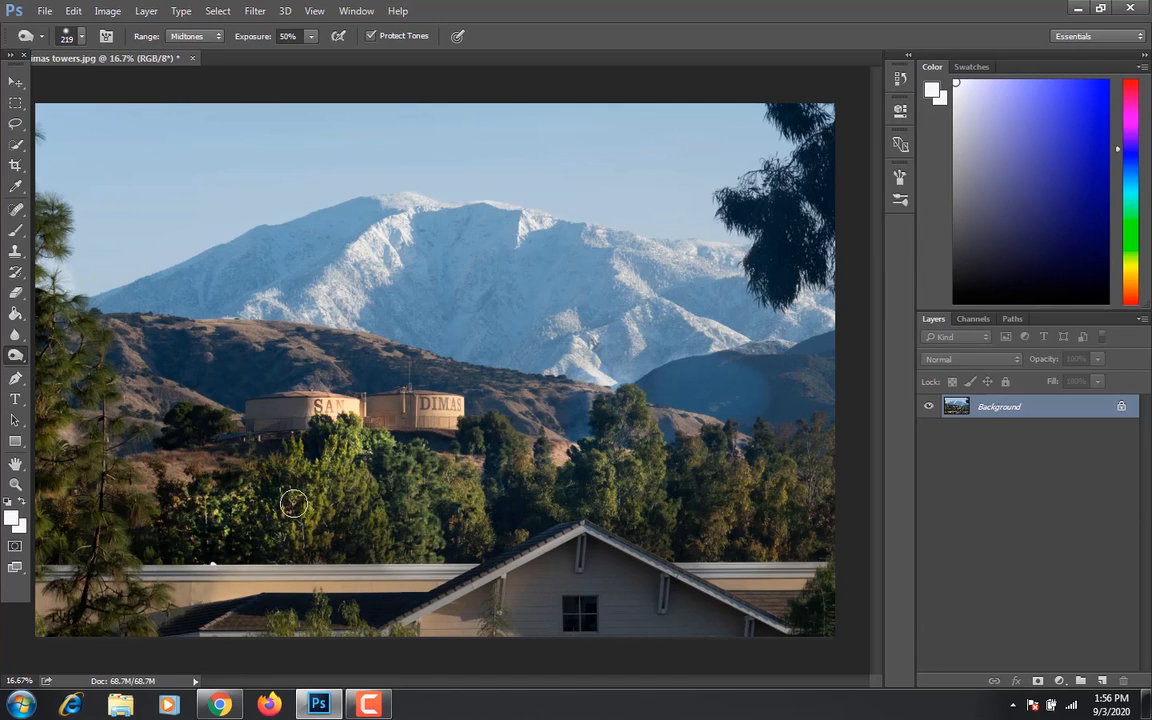
{"action": "mouse_move", "coordinate": [293, 504]}
{"action": "left_mouse_down"}
{"action": "mouse_move", "coordinate": [337, 441]}
{"action": "mouse_move", "coordinate": [321, 472]}
{"action": "mouse_move", "coordinate": [254, 511]}
{"action": "mouse_move", "coordinate": [221, 523]}
{"action": "mouse_move", "coordinate": [215, 510]}
{"action": "mouse_move", "coordinate": [251, 492]}
{"action": "mouse_move", "coordinate": [216, 498]}
{"action": "mouse_move", "coordinate": [228, 471]}
{"action": "mouse_move", "coordinate": [221, 492]}
{"action": "mouse_move", "coordinate": [237, 513]}
{"action": "mouse_move", "coordinate": [223, 518]}
{"action": "mouse_move", "coordinate": [283, 517]}
{"action": "mouse_move", "coordinate": [272, 525]}
{"action": "mouse_move", "coordinate": [534, 503]}
{"action": "mouse_move", "coordinate": [510, 458]}
{"action": "mouse_move", "coordinate": [513, 490]}
{"action": "mouse_move", "coordinate": [592, 479]}
{"action": "mouse_move", "coordinate": [643, 501]}
{"action": "mouse_move", "coordinate": [634, 479]}
{"action": "mouse_move", "coordinate": [617, 498]}
{"action": "mouse_move", "coordinate": [702, 493]}
{"action": "mouse_move", "coordinate": [722, 514]}
{"action": "mouse_move", "coordinate": [748, 518]}
{"action": "mouse_move", "coordinate": [732, 513]}
{"action": "mouse_move", "coordinate": [761, 463]}
{"action": "mouse_move", "coordinate": [785, 482]}
{"action": "mouse_move", "coordinate": [708, 395]}
{"action": "mouse_move", "coordinate": [654, 384]}
{"action": "mouse_move", "coordinate": [720, 367]}
{"action": "mouse_move", "coordinate": [728, 381]}
{"action": "mouse_move", "coordinate": [748, 380]}
{"action": "mouse_move", "coordinate": [748, 415]}
{"action": "mouse_move", "coordinate": [761, 406]}
{"action": "mouse_move", "coordinate": [651, 386]}
{"action": "mouse_move", "coordinate": [753, 385]}
{"action": "mouse_move", "coordinate": [741, 381]}
{"action": "mouse_move", "coordinate": [687, 391]}
{"action": "mouse_move", "coordinate": [735, 406]}
{"action": "mouse_move", "coordinate": [774, 393]}
{"action": "mouse_move", "coordinate": [795, 406]}
{"action": "mouse_move", "coordinate": [749, 409]}
{"action": "left_mouse_up"}
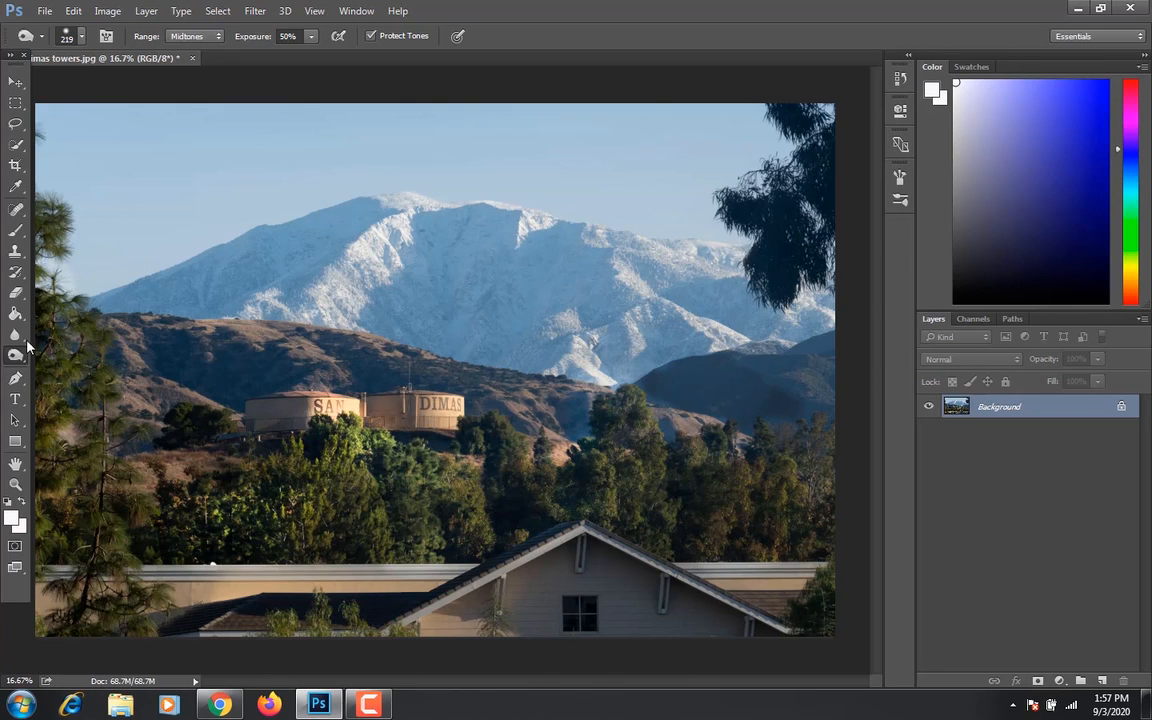
{"action": "left_click", "coordinate": [15, 483]}
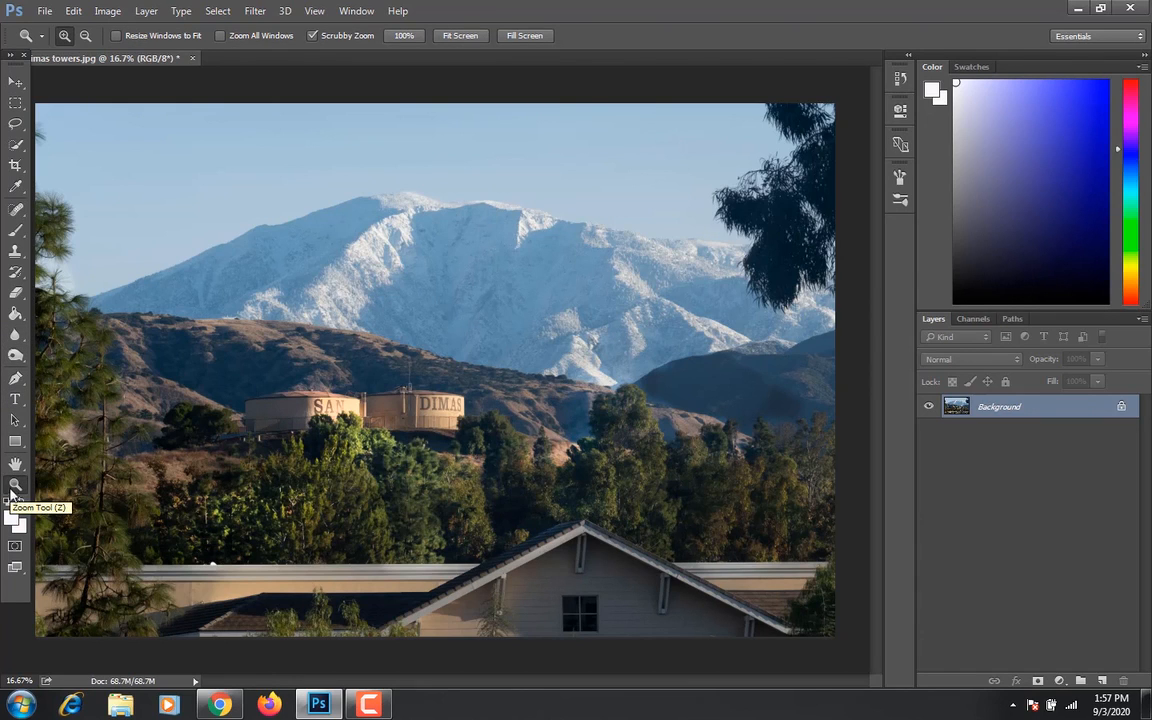
{"action": "left_click", "coordinate": [16, 358]}
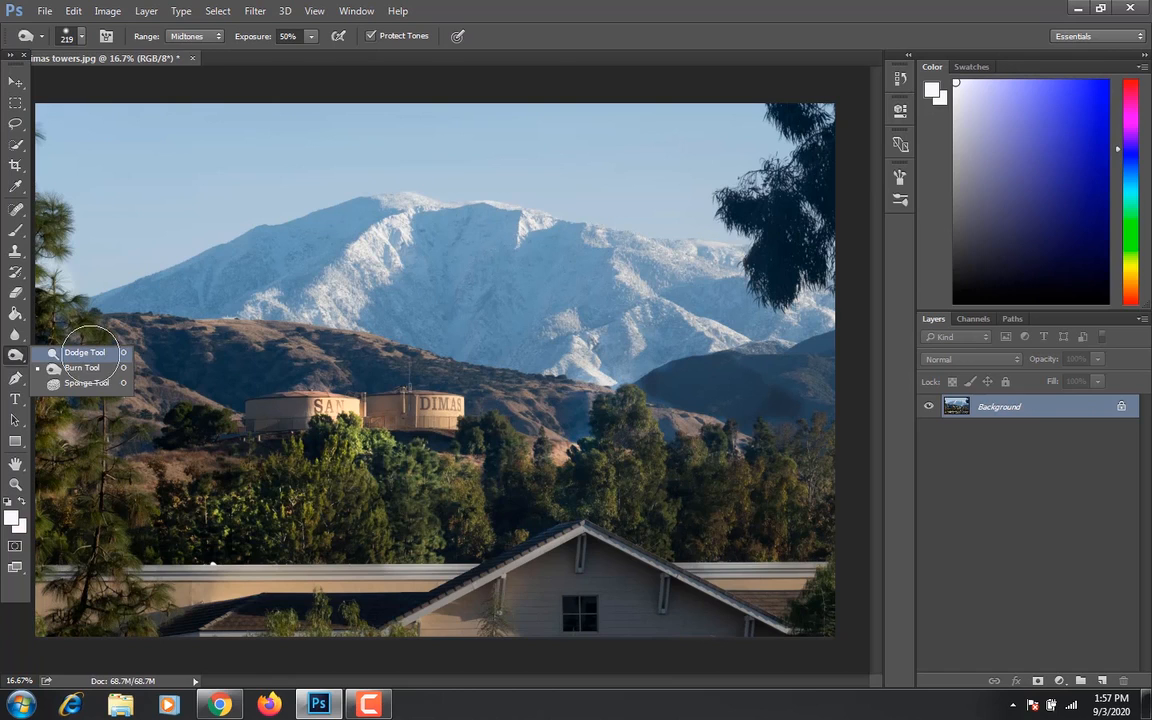
{"action": "left_click", "coordinate": [80, 352]}
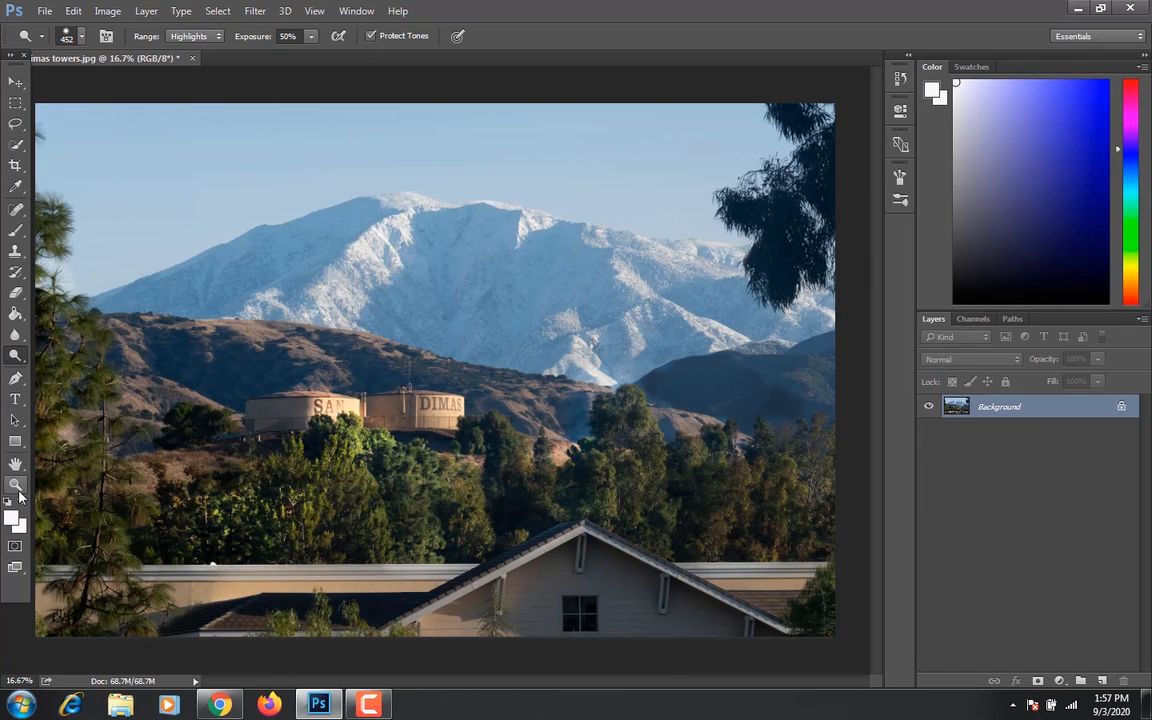
{"action": "right_click", "coordinate": [15, 357]}
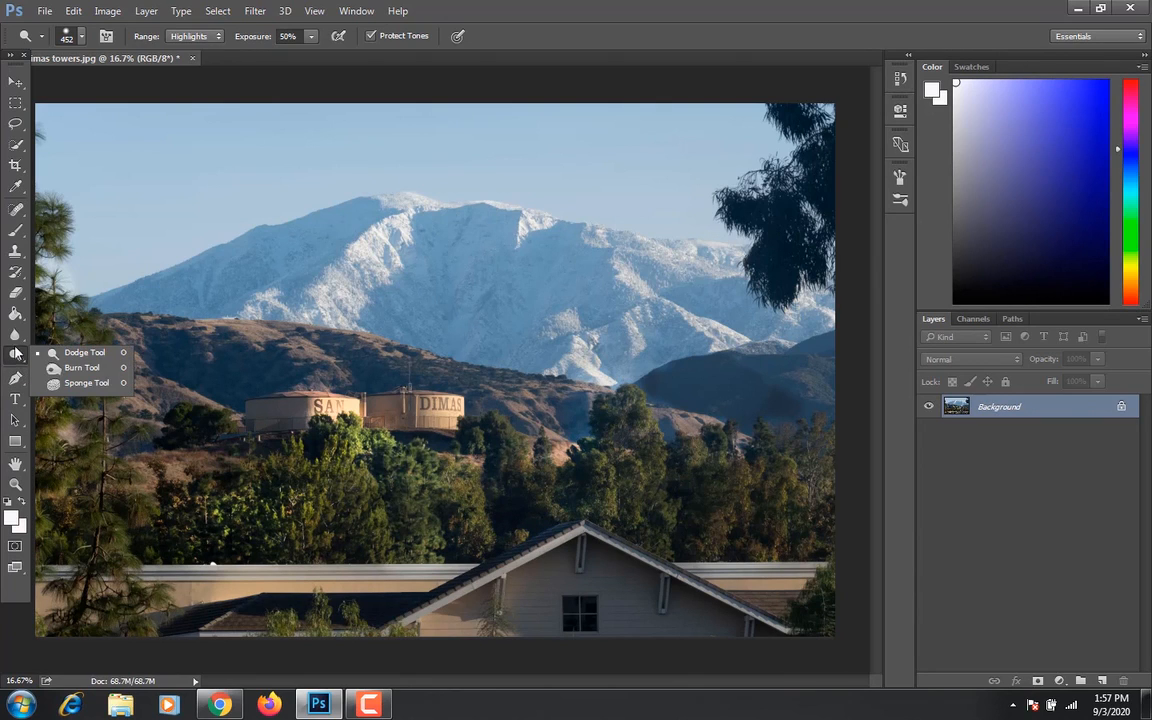
{"action": "left_click", "coordinate": [15, 335]}
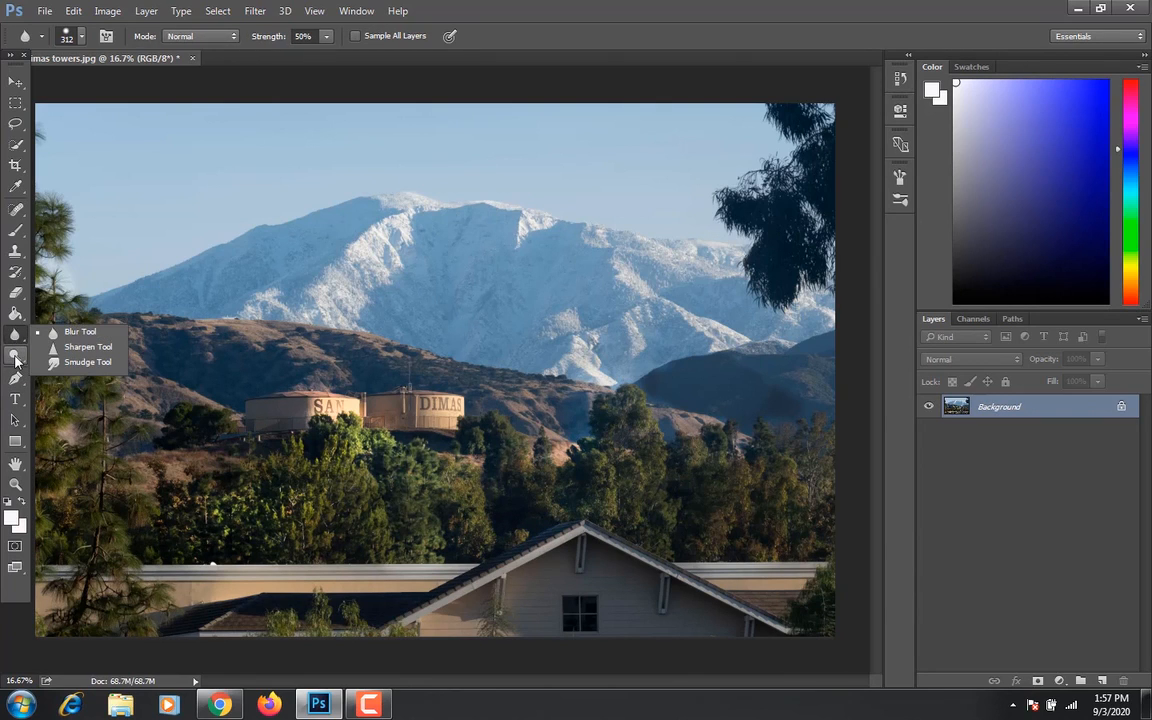
{"action": "left_click", "coordinate": [15, 358]}
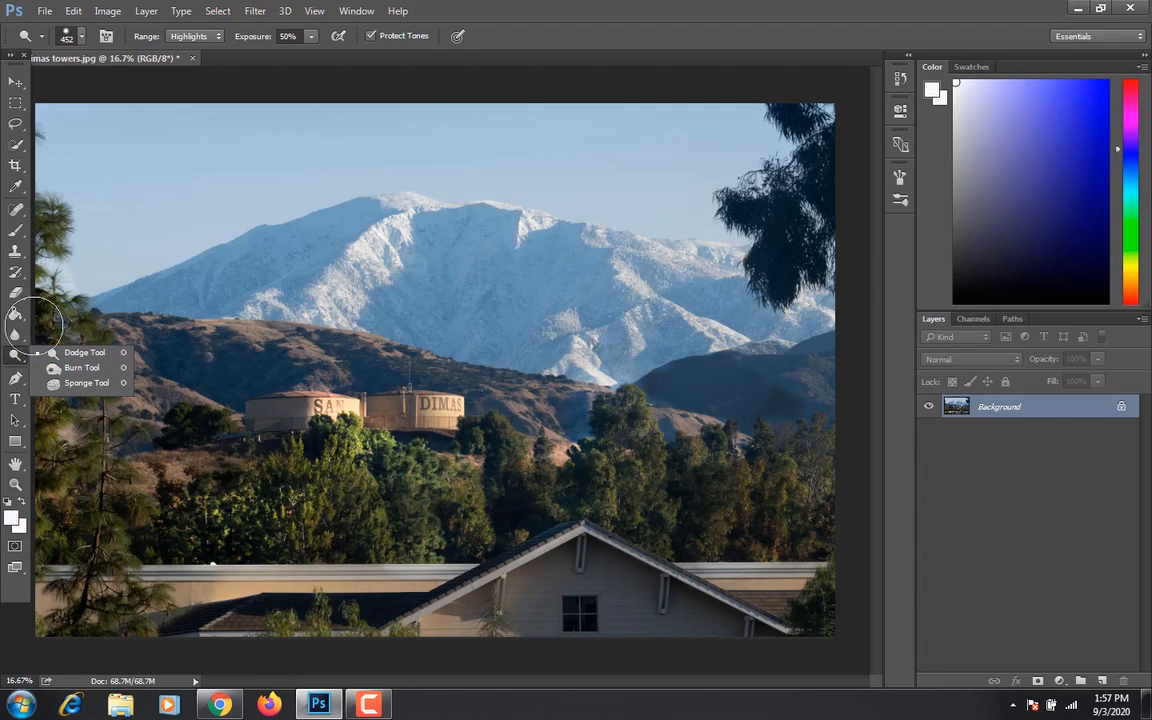
Try to open the RAF version of the san dimas towers photo from the Project 3 Photos folder.
{"action": "left_click", "coordinate": [45, 11]}
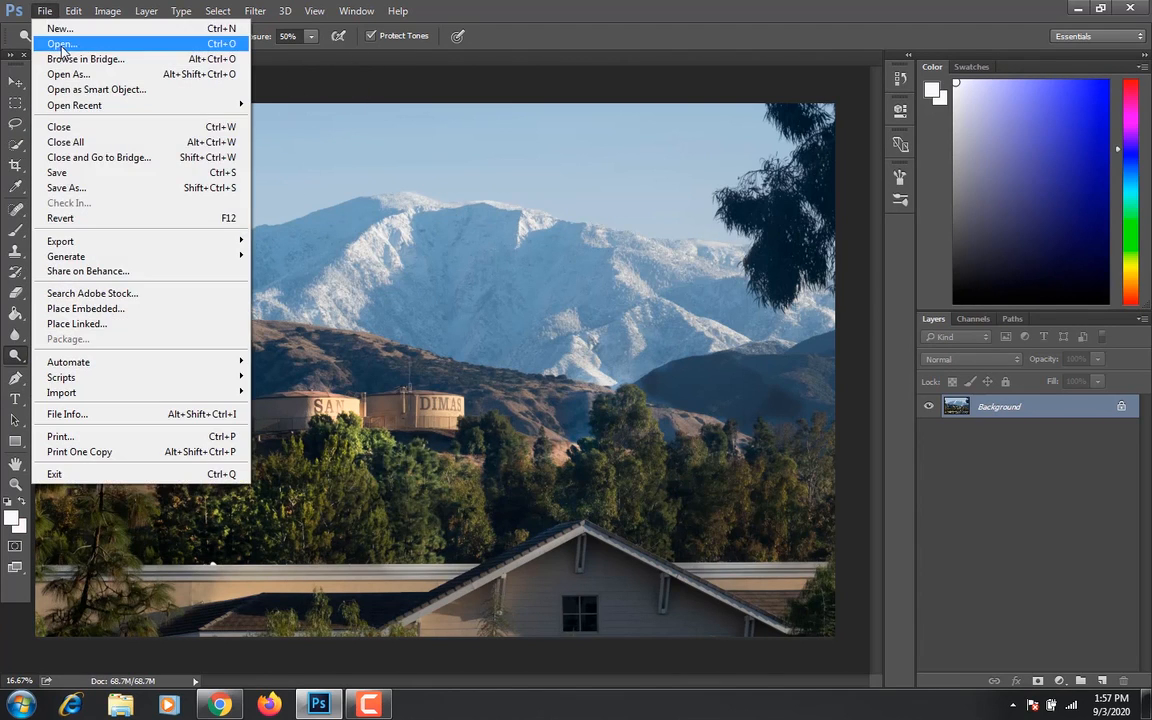
{"action": "left_click", "coordinate": [54, 41]}
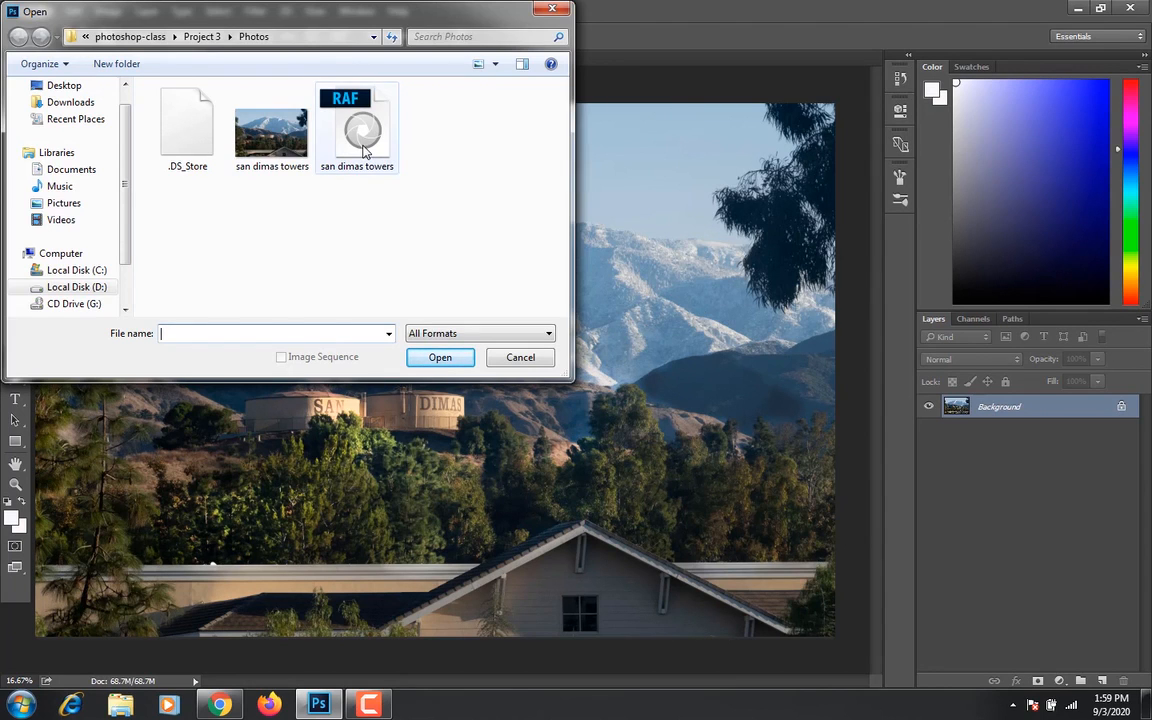
{"action": "key", "text": "Escape"}
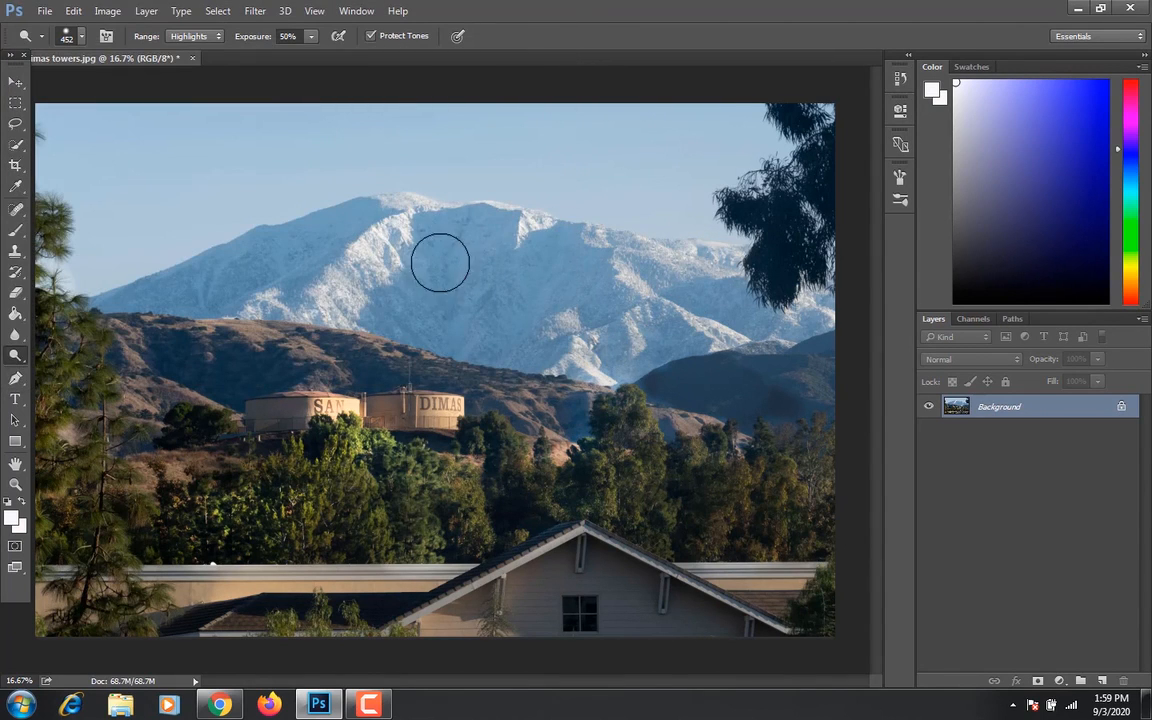
{"action": "left_click_drag", "start_coordinate": [416, 252], "coordinate": [420, 210]}
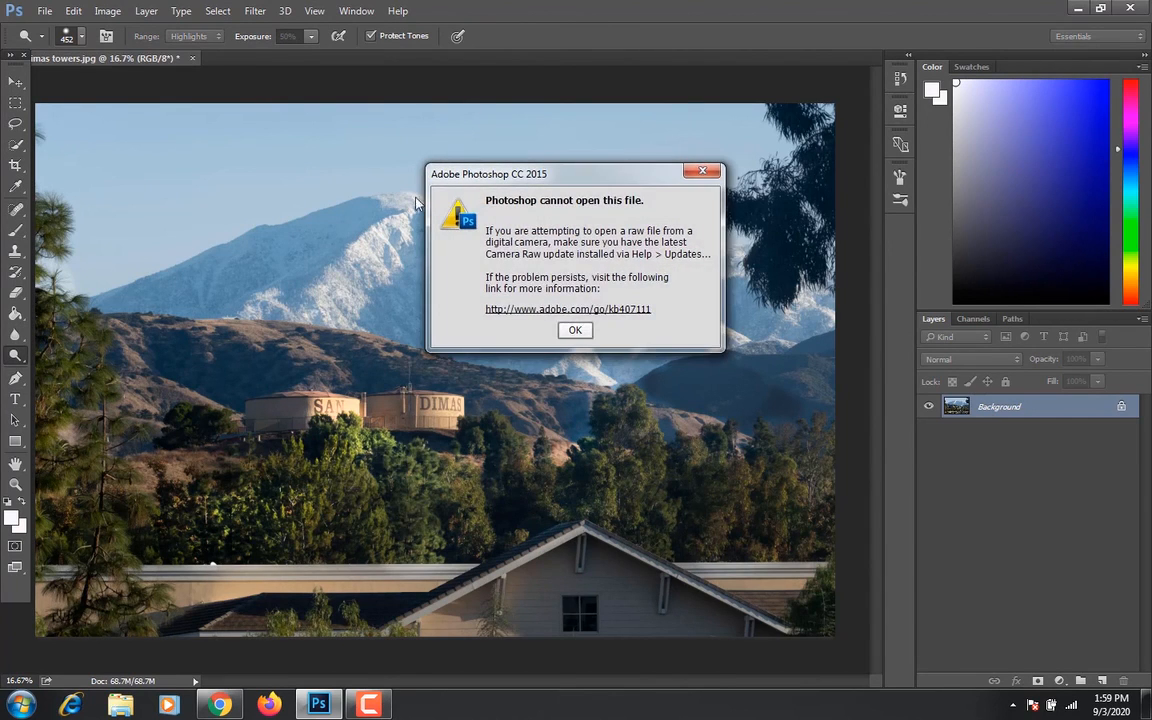
{"action": "left_click", "coordinate": [576, 331]}
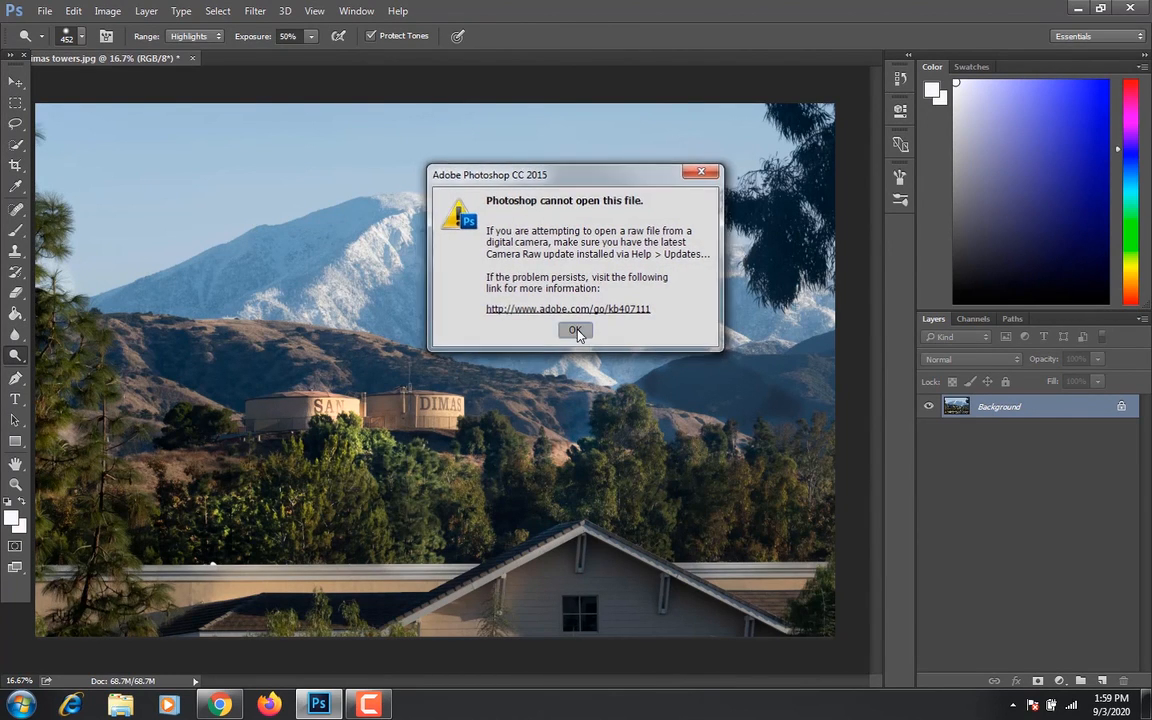
{"action": "left_click", "coordinate": [398, 12]}
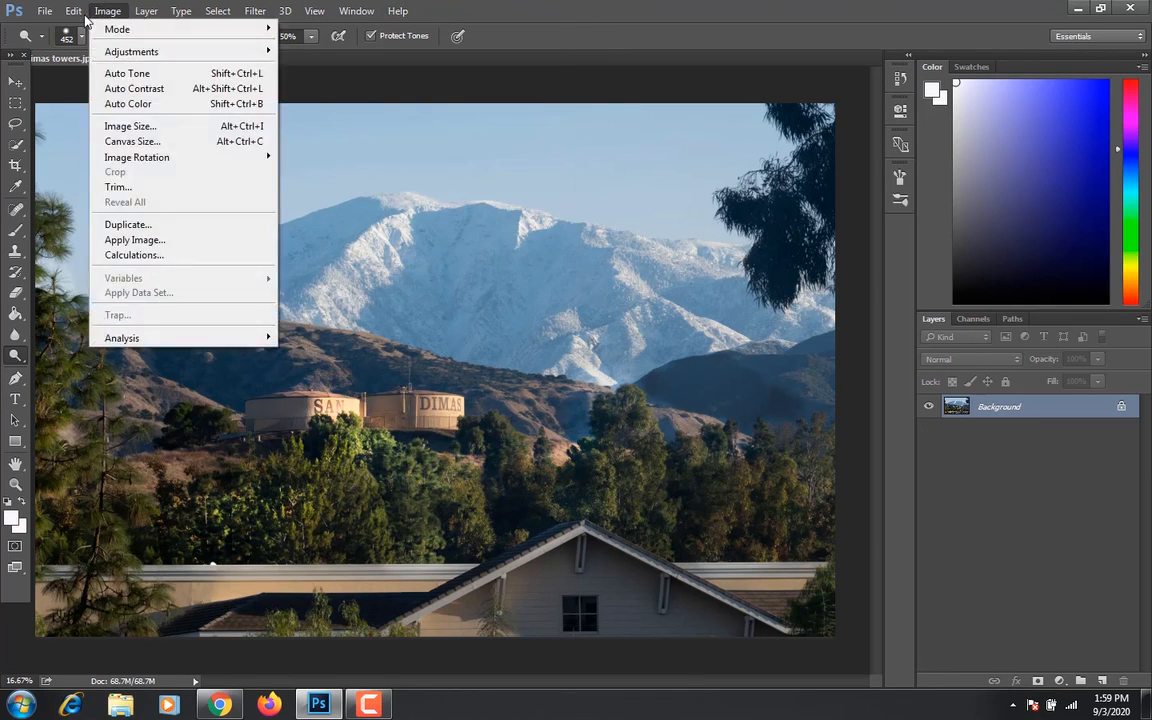
{"action": "mouse_move", "coordinate": [73, 10]}
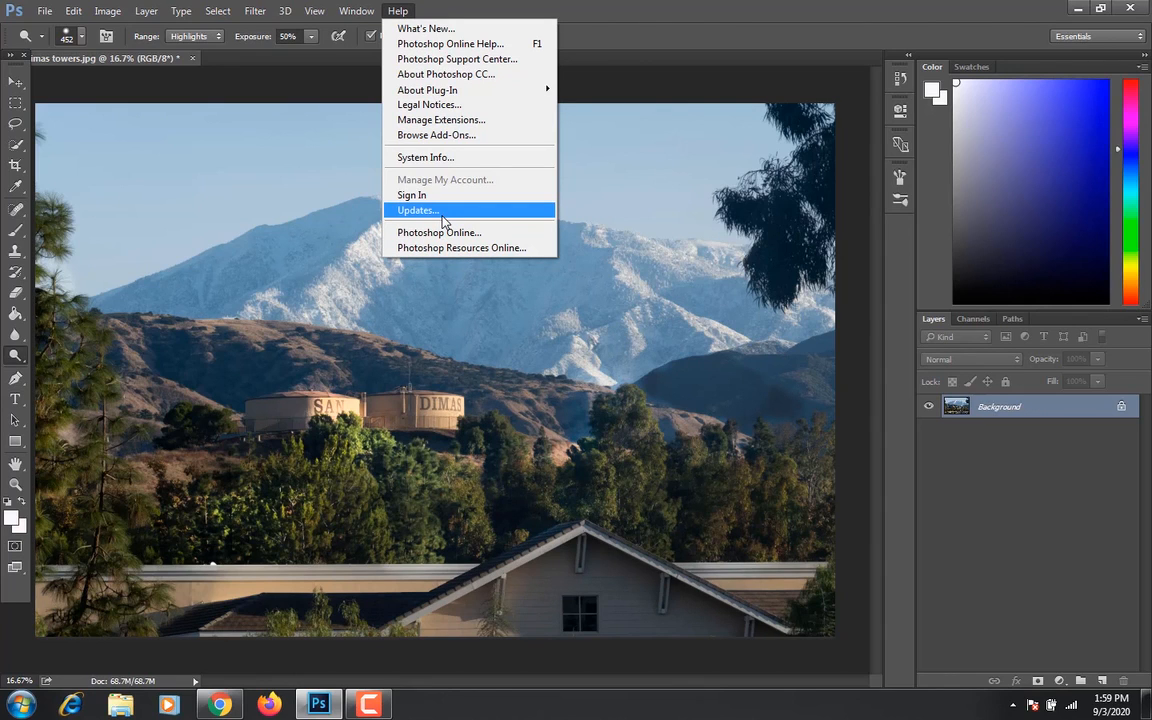
{"action": "key", "text": "Left"}
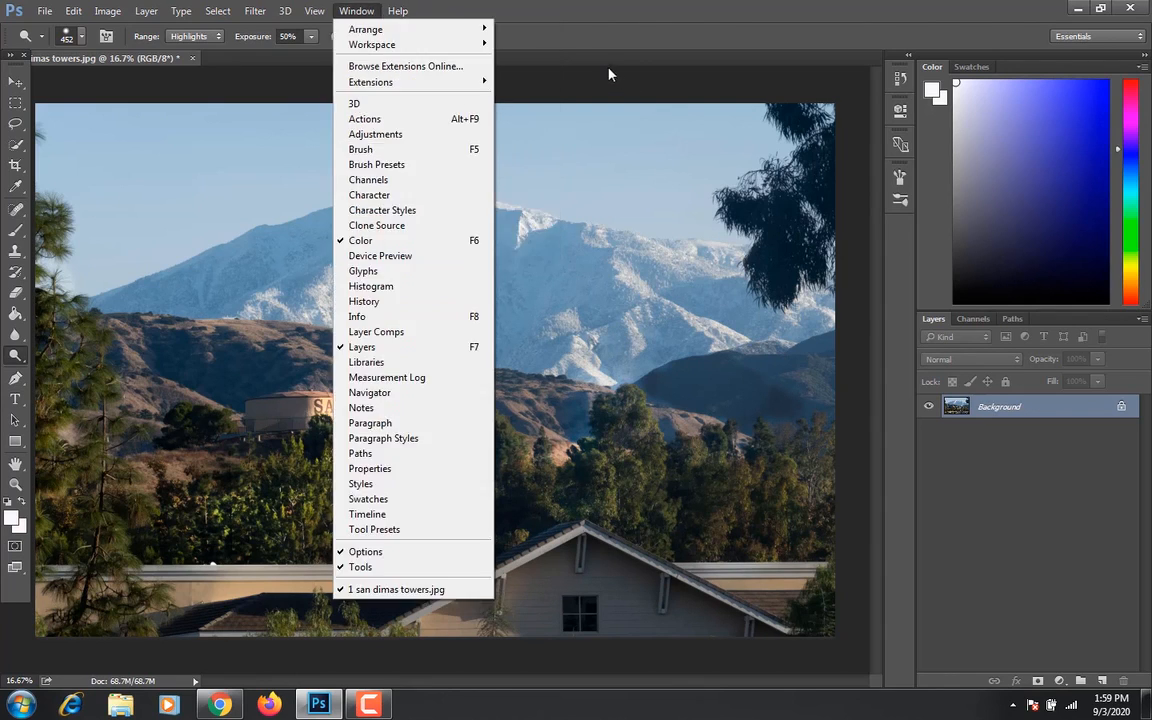